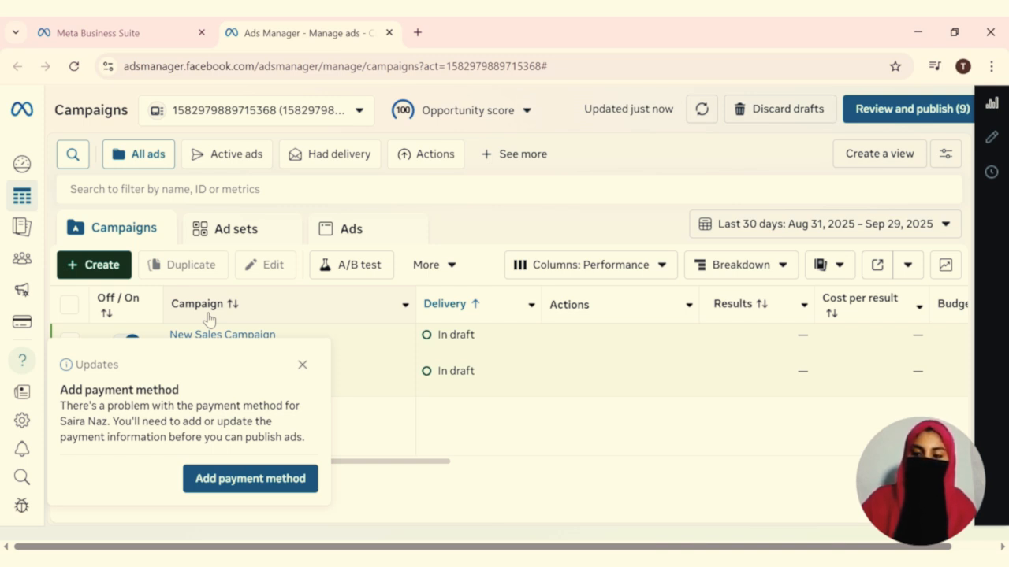
Step: Create a new campaign with the Sales objective and name it "home decor"
left_click(301, 364)
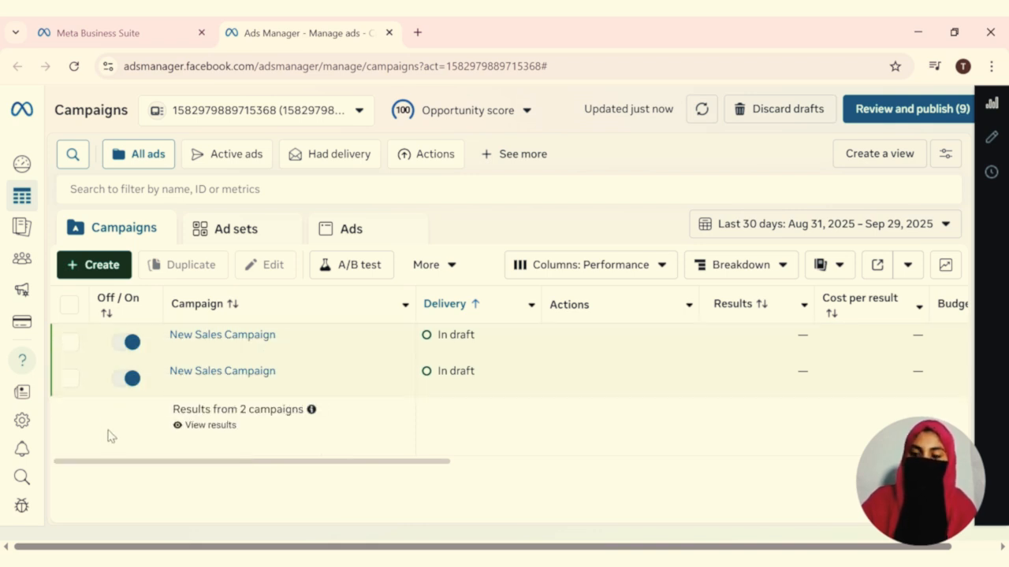
left_click(97, 264)
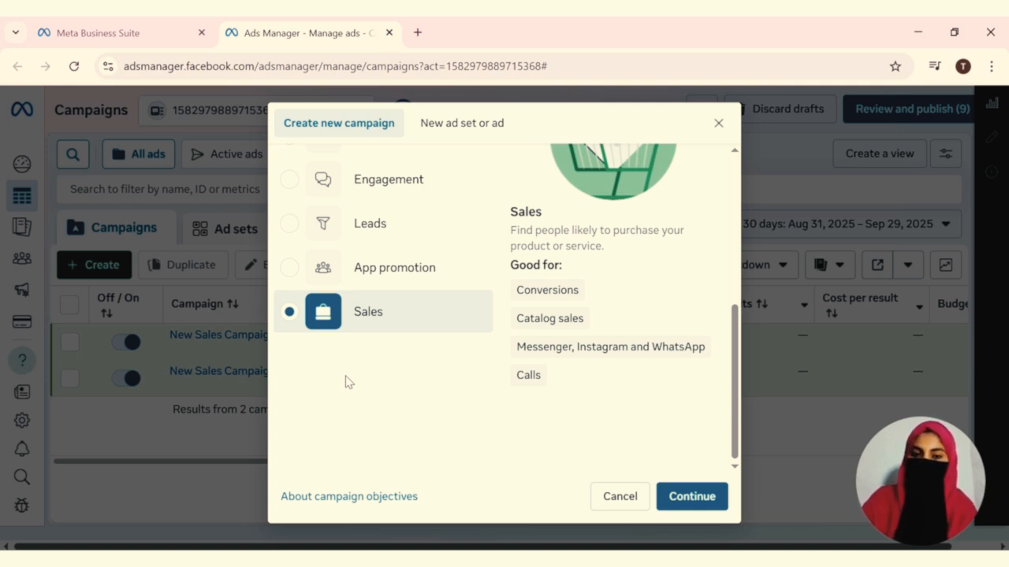
left_click(692, 498)
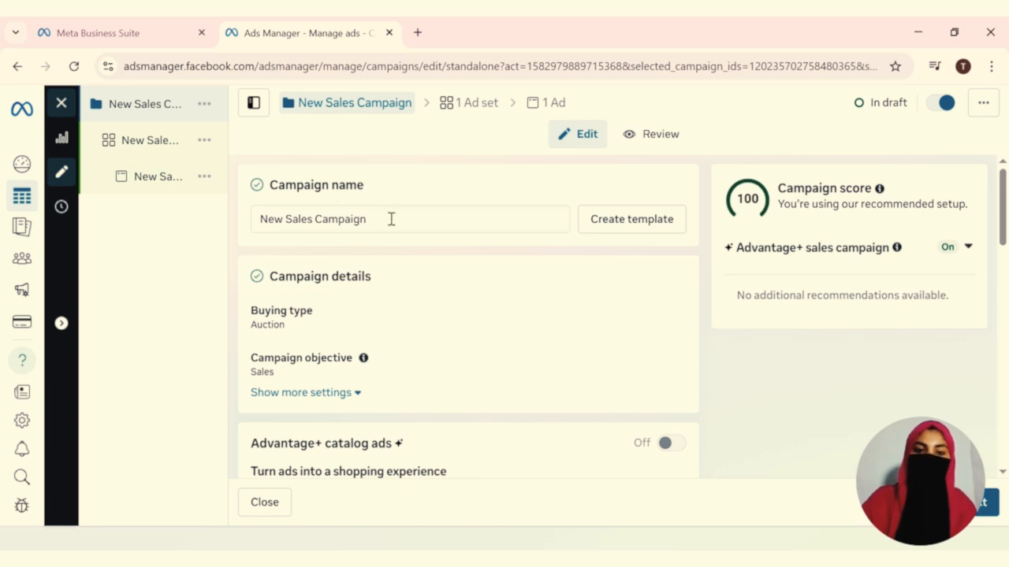
left_click_drag(391, 219, 250, 228)
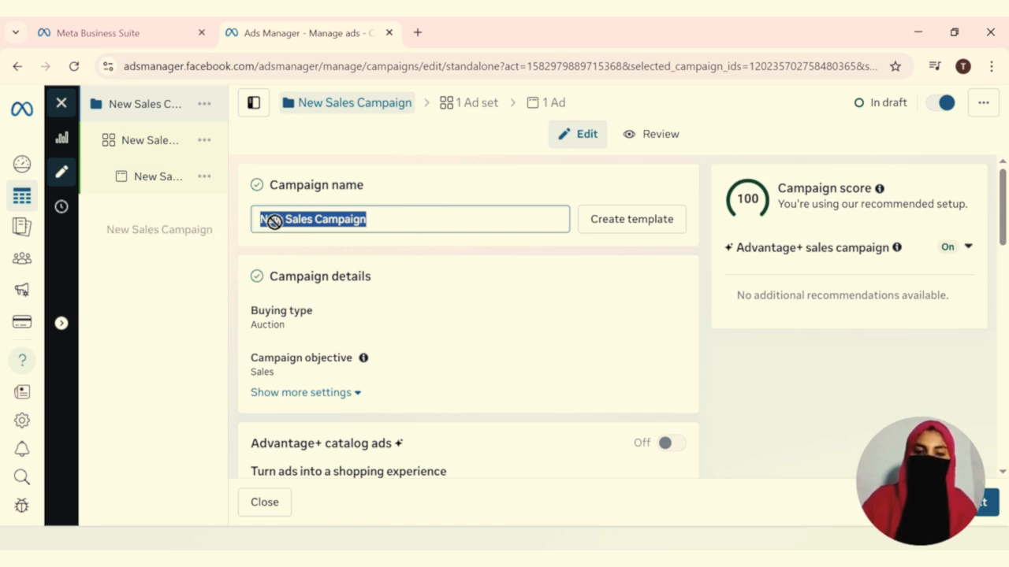
type("home decor")
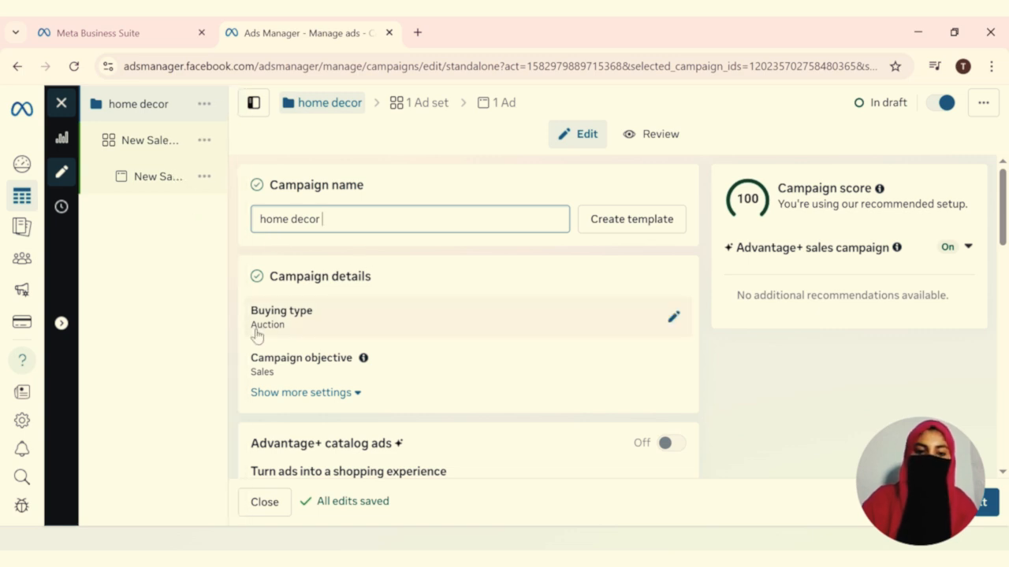
Step: Set the campaign's daily budget to Rs 2,000, keeping the campaign budget strategy and the highest volume bid strategy
scroll(257, 336, "down", 1)
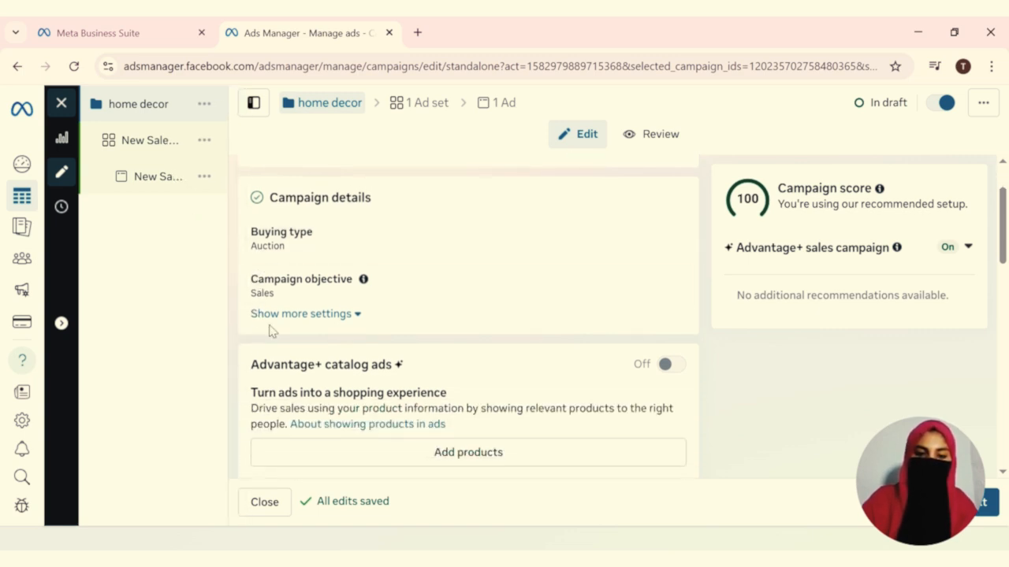
scroll(270, 331, "down", 3)
left_click(270, 335)
scroll(271, 333, "down", 1)
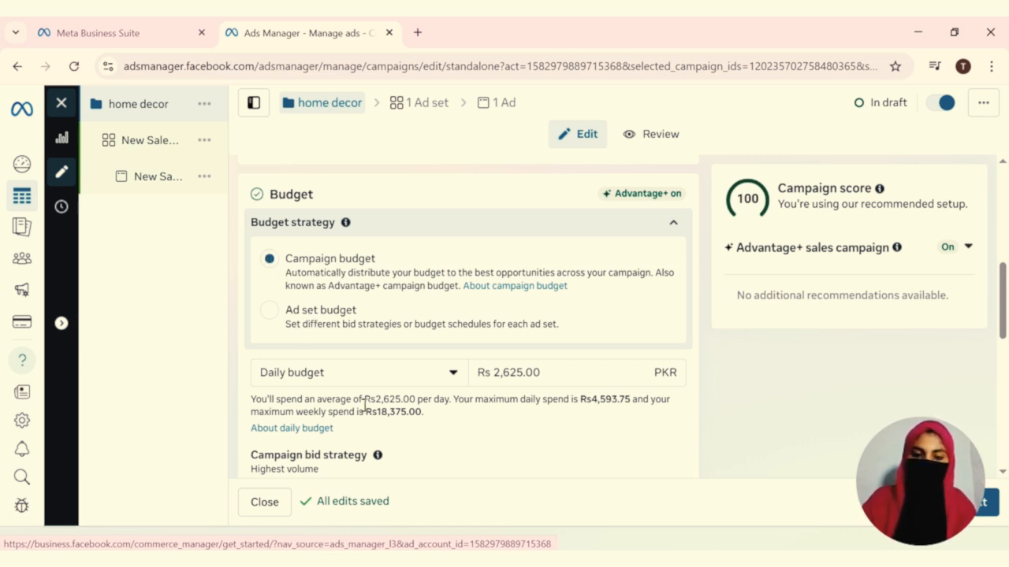
scroll(459, 417, "down", 1)
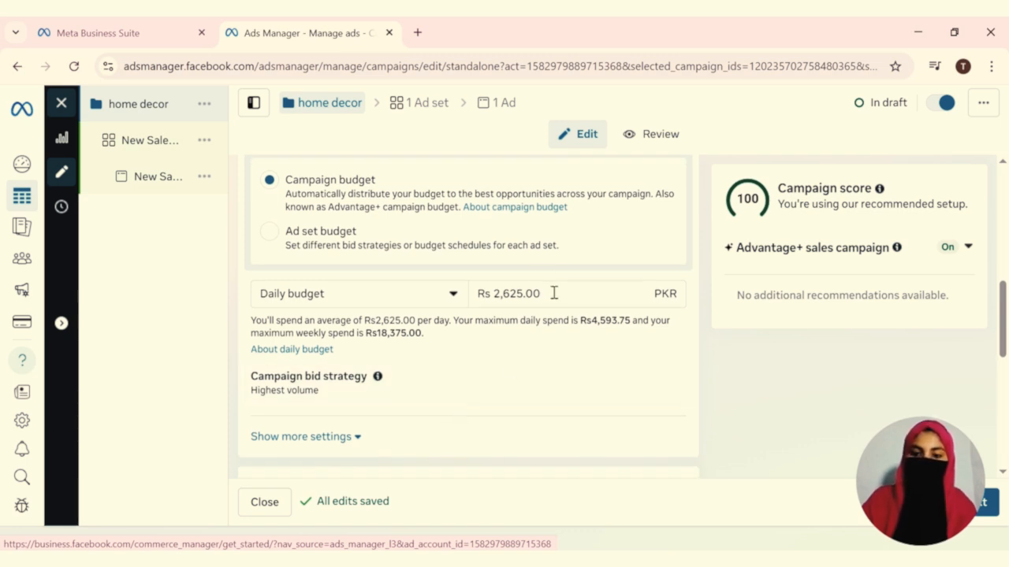
left_click_drag(551, 294, 499, 292)
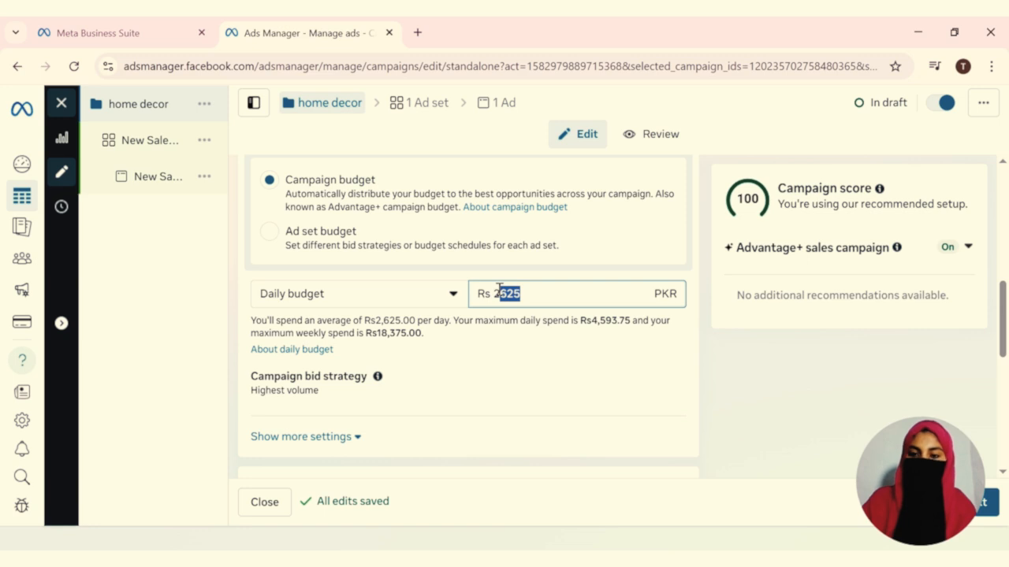
type("000")
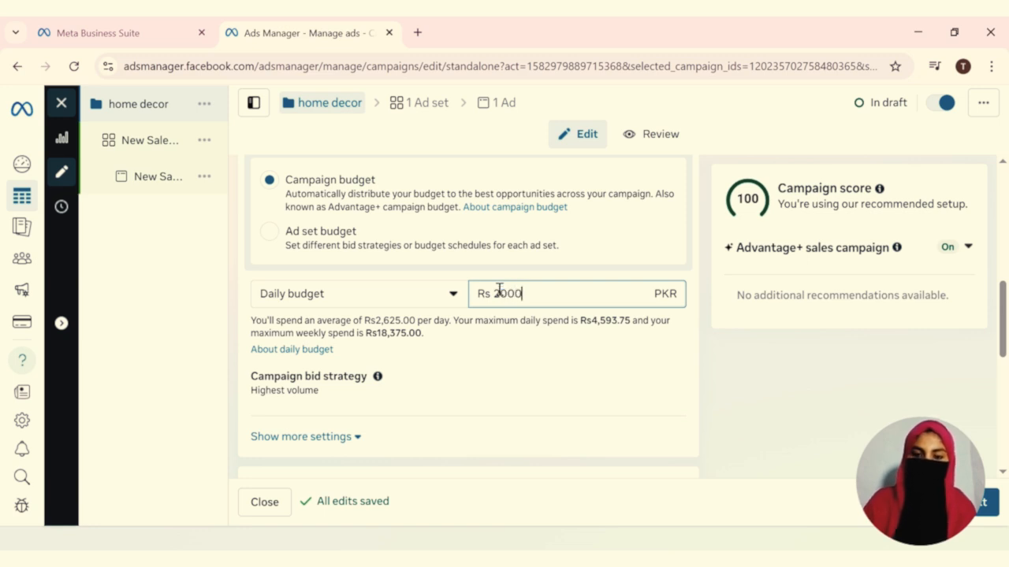
left_click(548, 372)
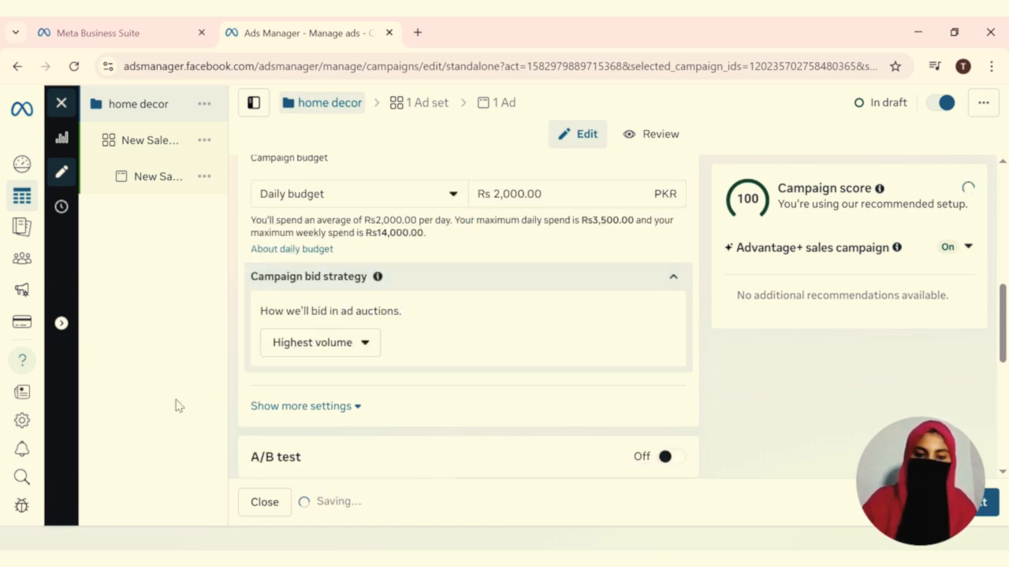
left_click(635, 293)
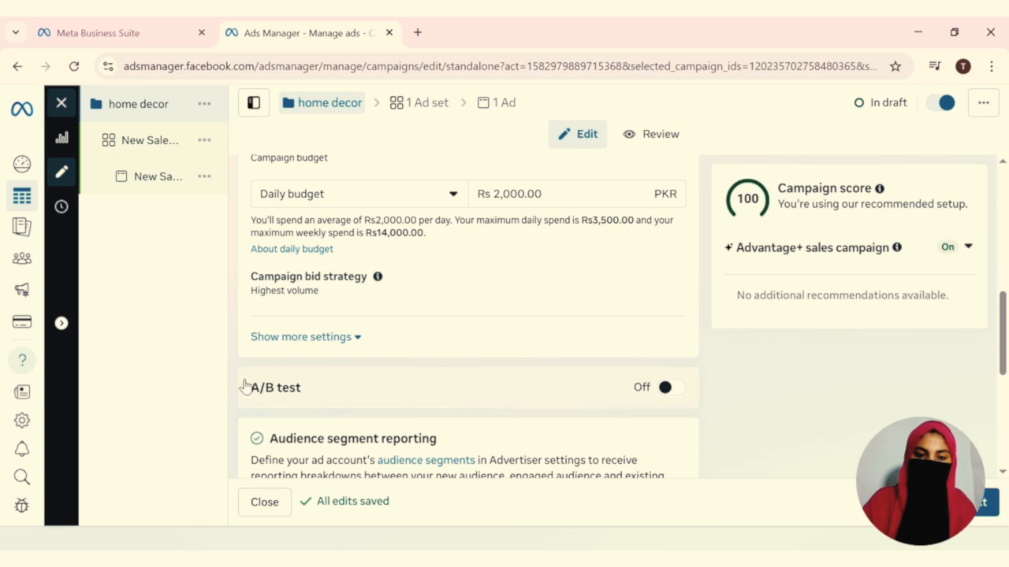
Step: Review the campaign's A/B test, audience segment reporting and Special Ad Categories settings
scroll(463, 307, "down", 3)
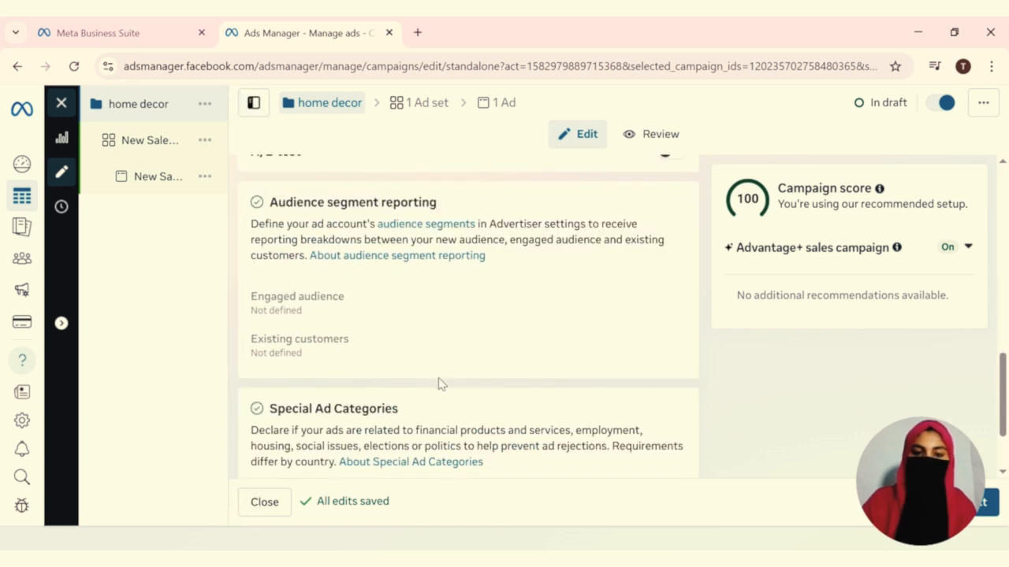
scroll(439, 383, "down", 2)
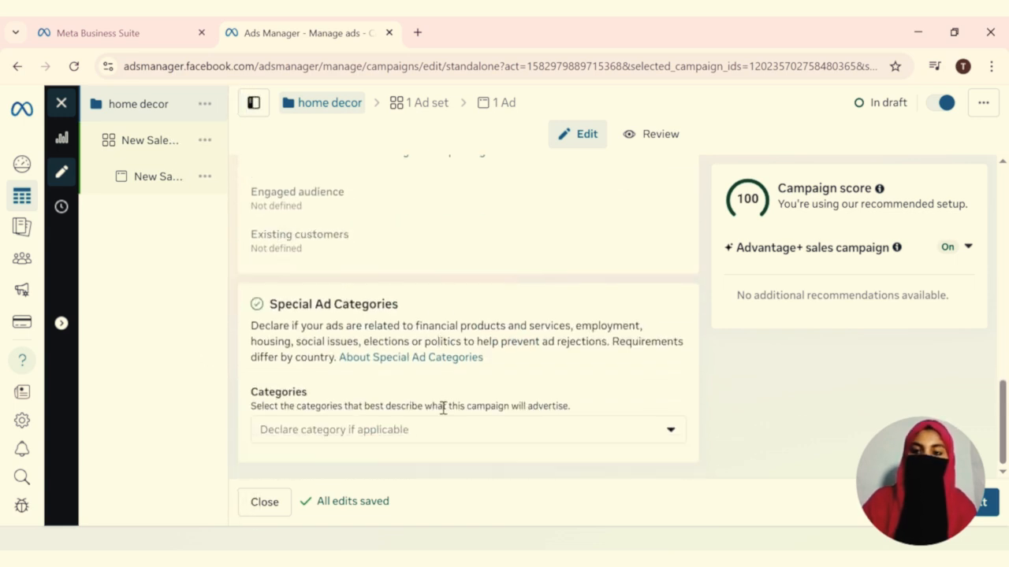
scroll(445, 409, "up", 3)
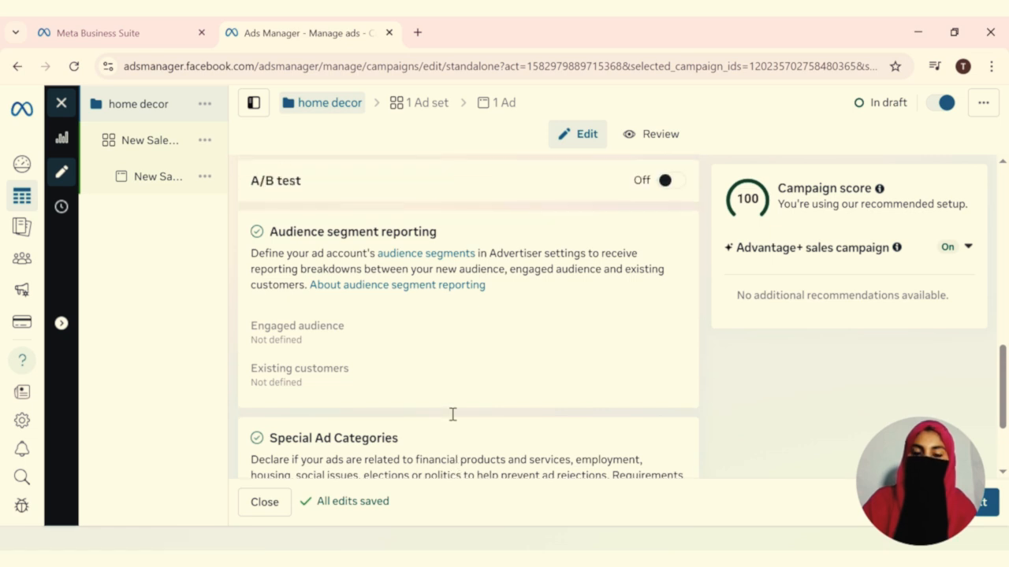
scroll(449, 415, "up", 2)
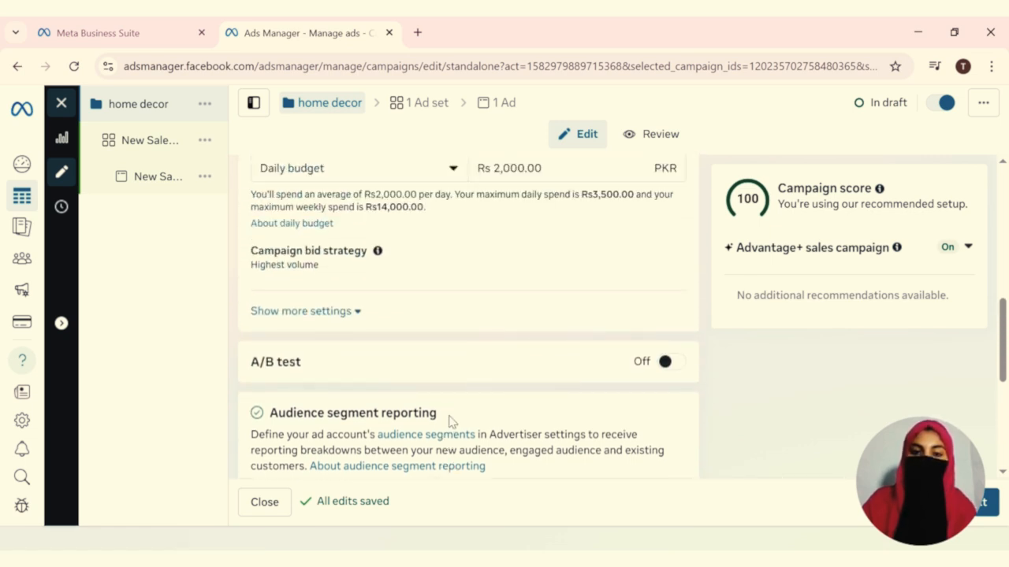
scroll(442, 406, "up", 1)
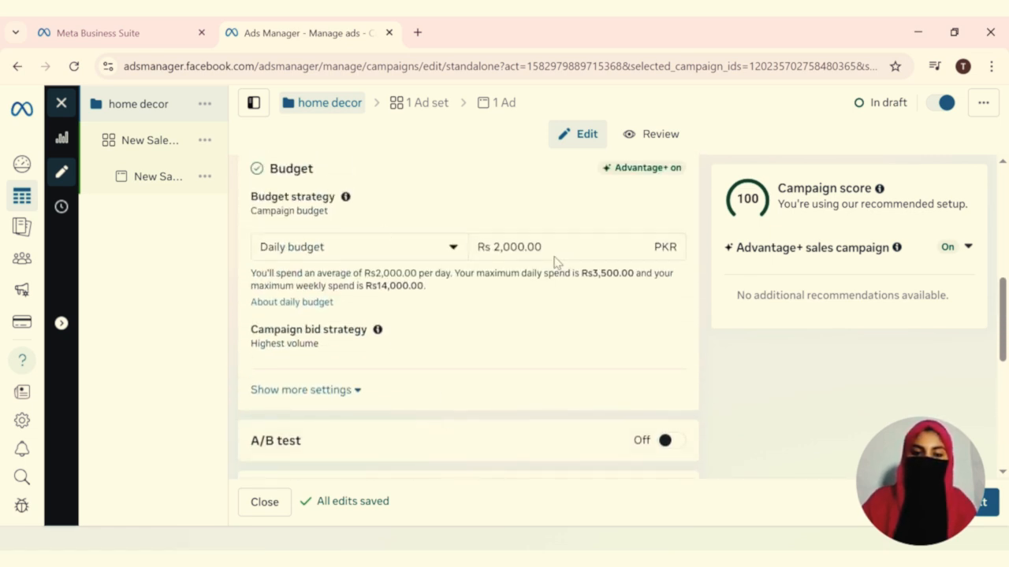
Step: Open the campaign's ad set and rename it "home decor"
left_click(128, 141)
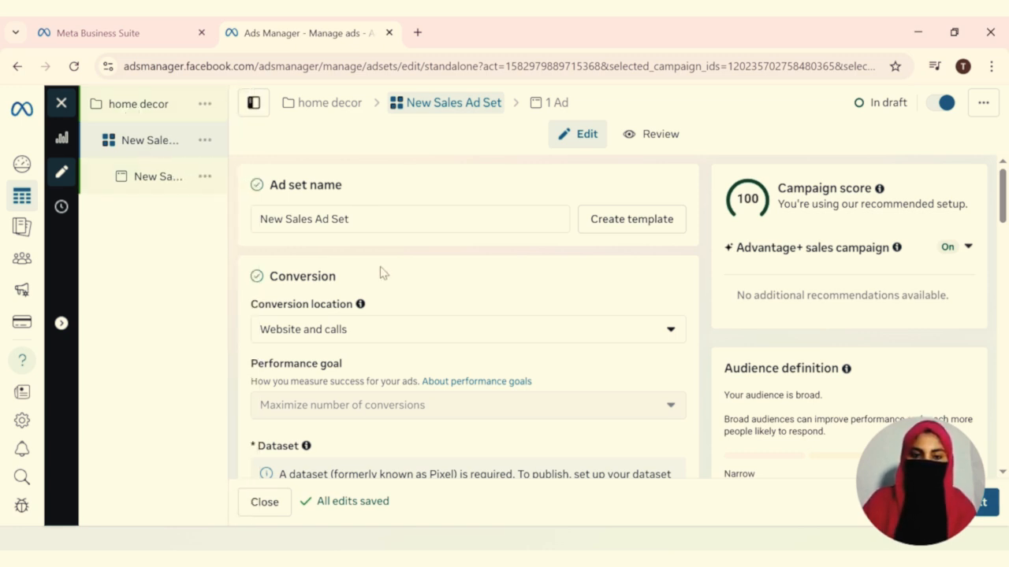
scroll(340, 238, "down", 1)
scroll(340, 238, "up", 1)
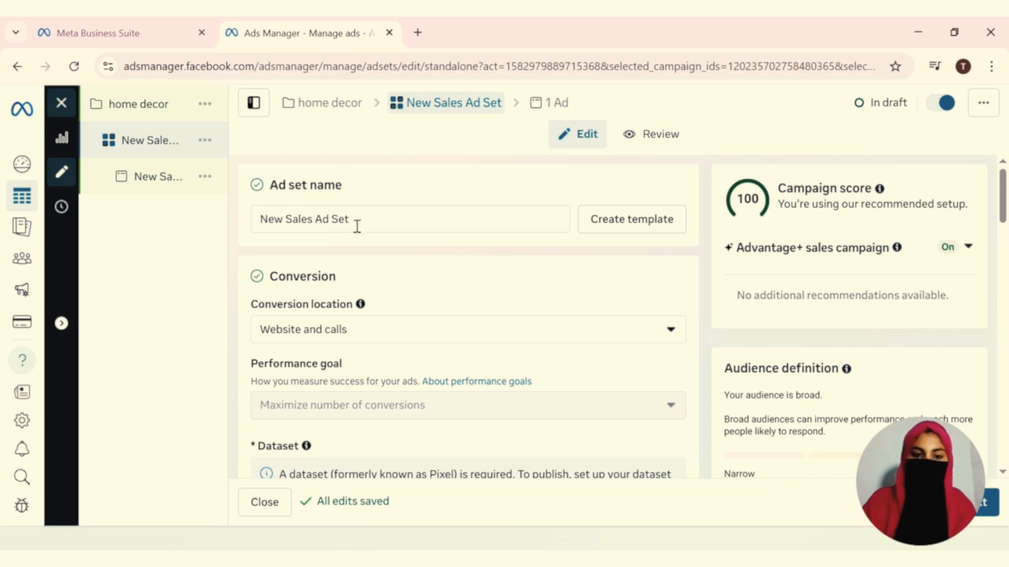
left_click(360, 218)
left_click_drag(361, 216, 223, 222)
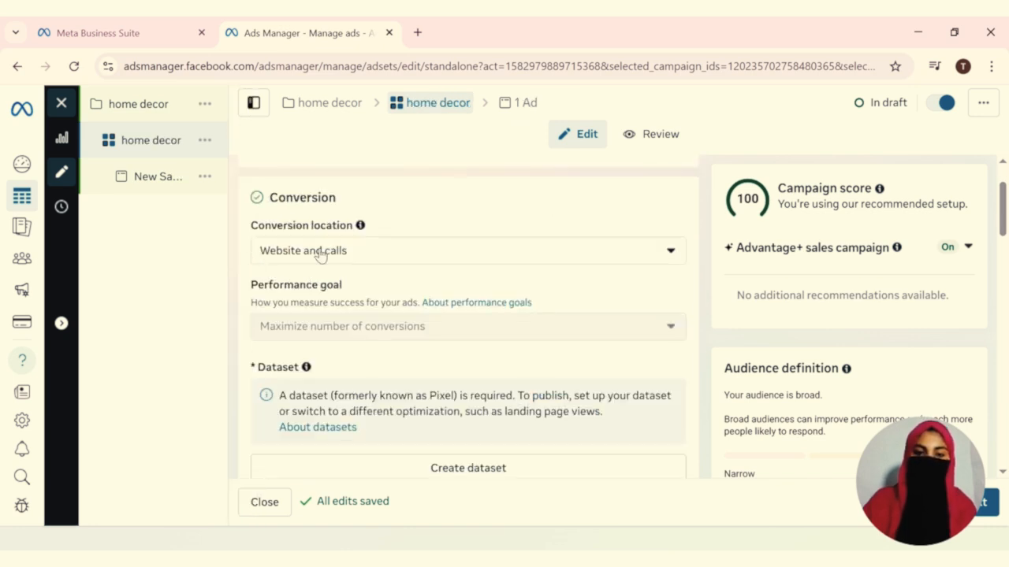
Step: Start a value rule set for the ad set and define its first rule by age, covering 25-34 and 45-54
scroll(284, 271, "down", 3)
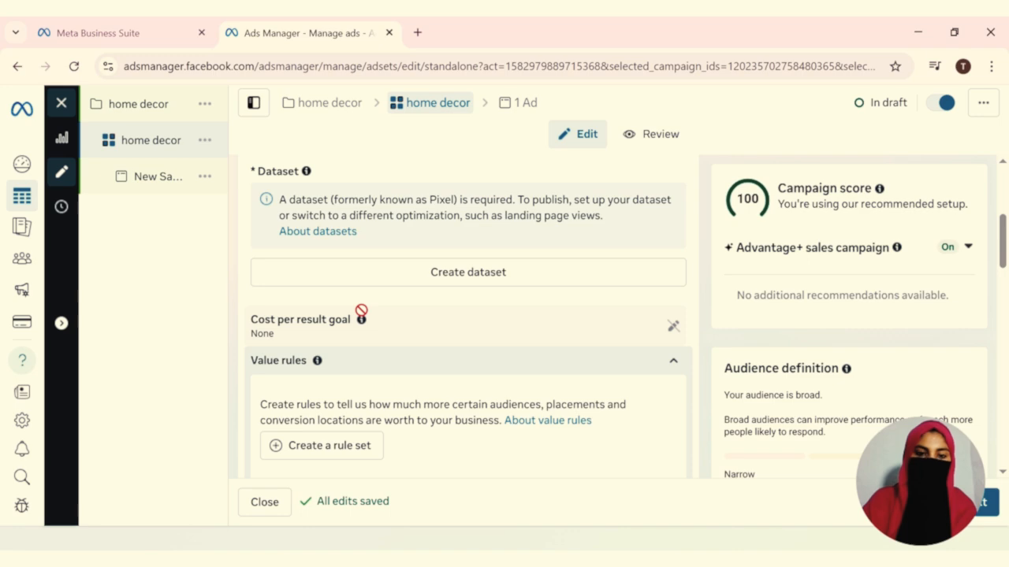
scroll(313, 338, "down", 2)
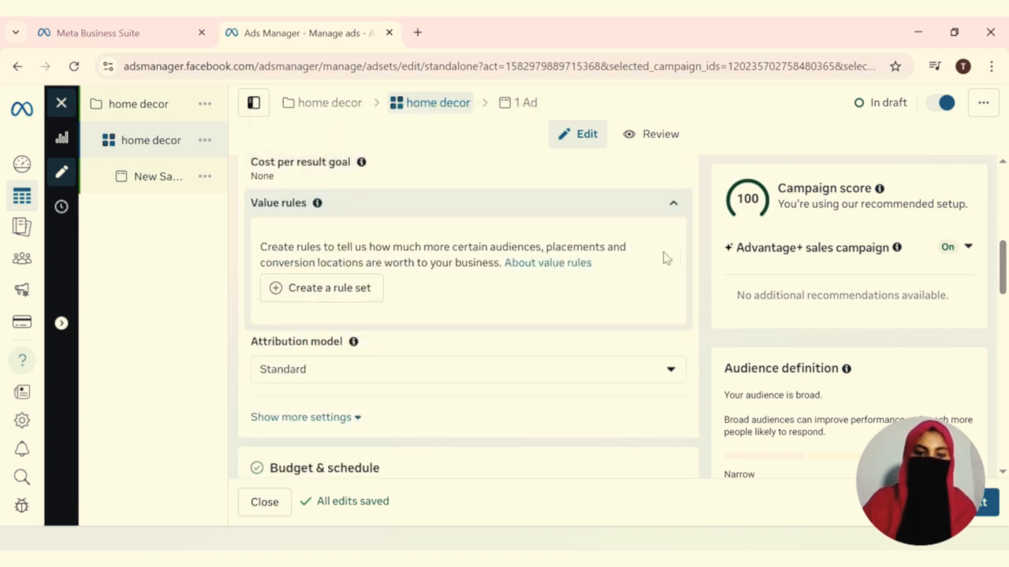
left_click(352, 294)
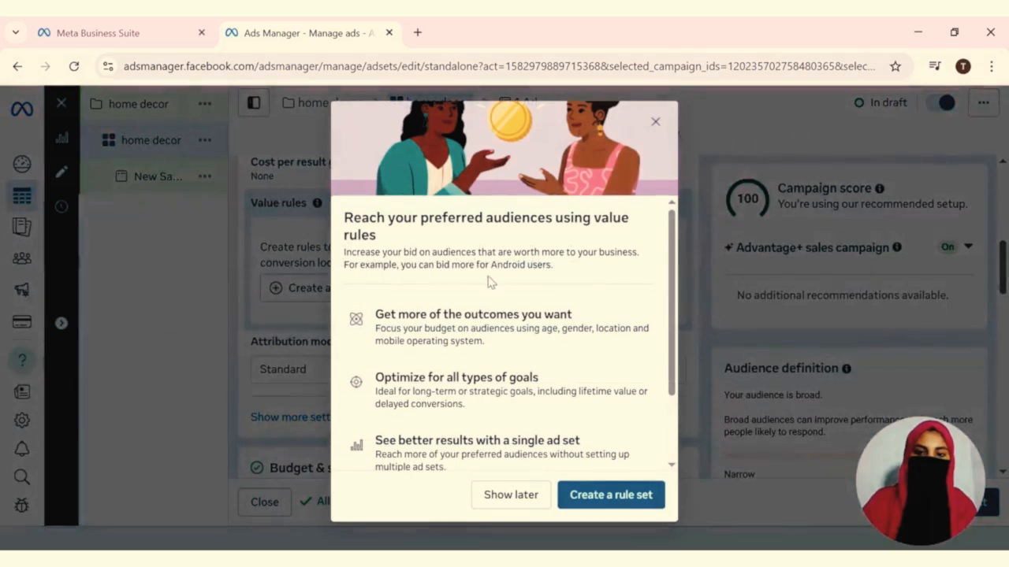
left_click(593, 495)
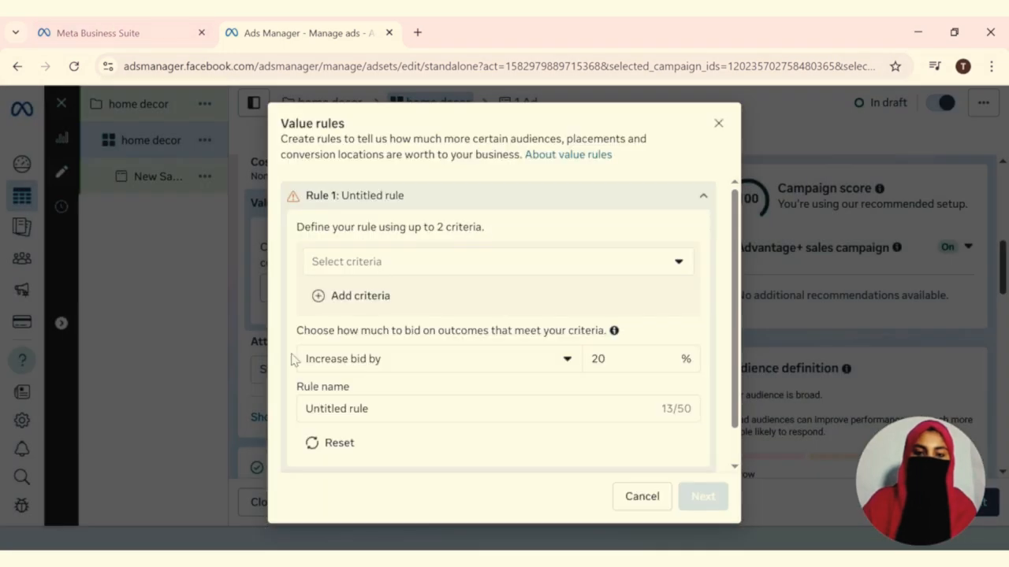
scroll(371, 291, "down", 1)
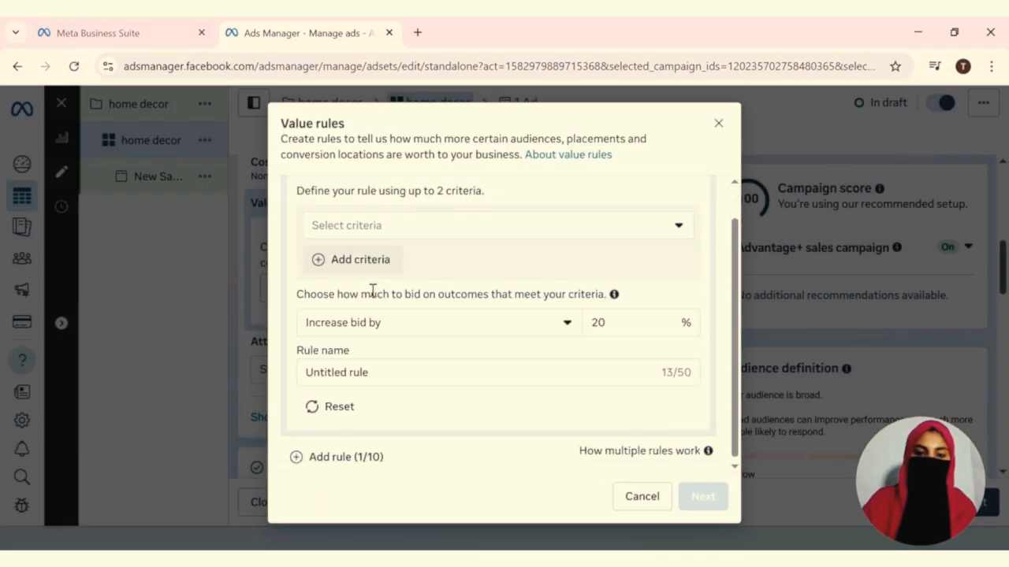
left_click(403, 226)
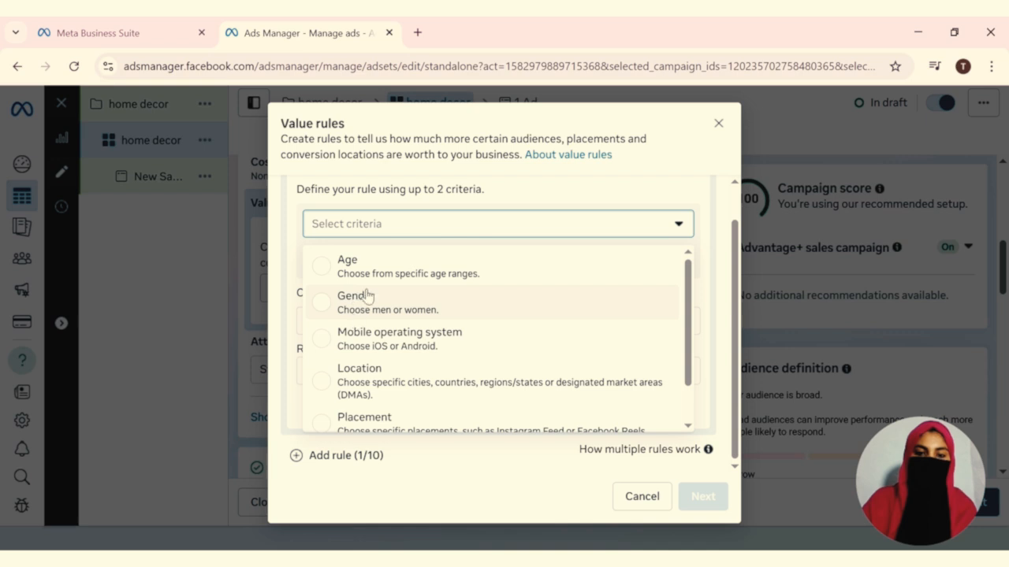
scroll(360, 398, "down", 1)
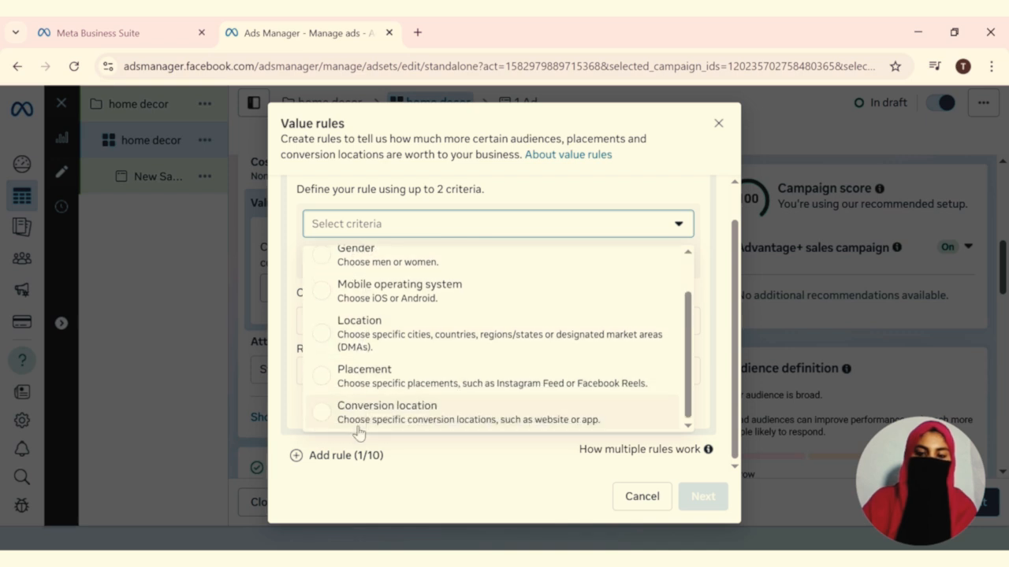
scroll(371, 258, "up", 1)
left_click(378, 260)
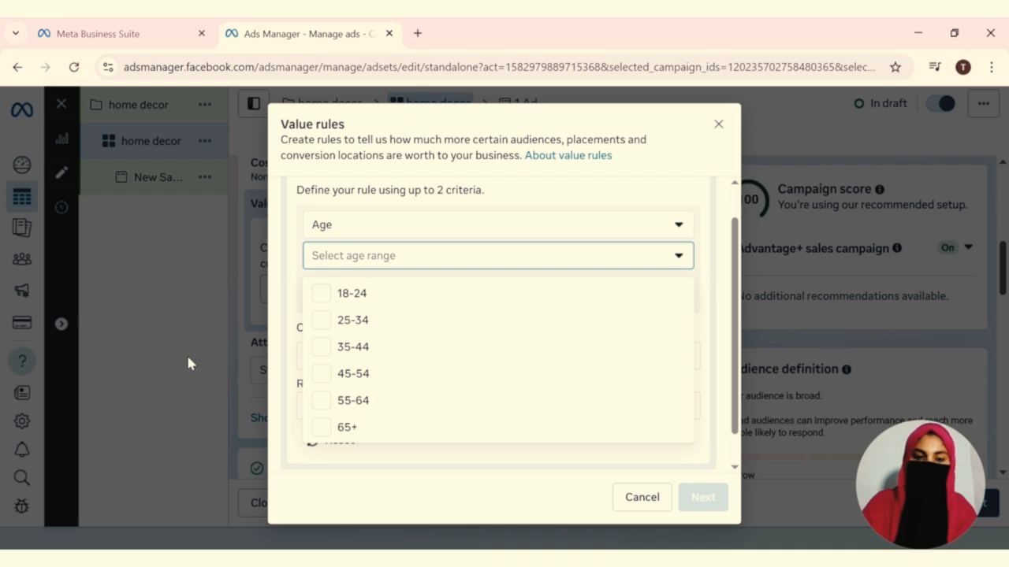
left_click(318, 320)
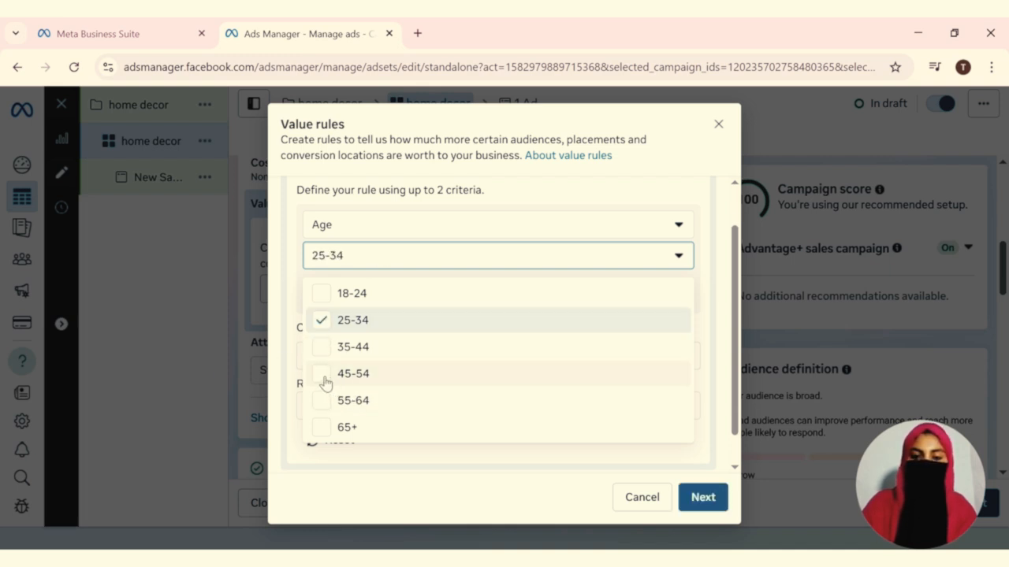
left_click(323, 376)
Step: Create the rule set under the name "age" and apply it to the ad set
left_click(704, 501)
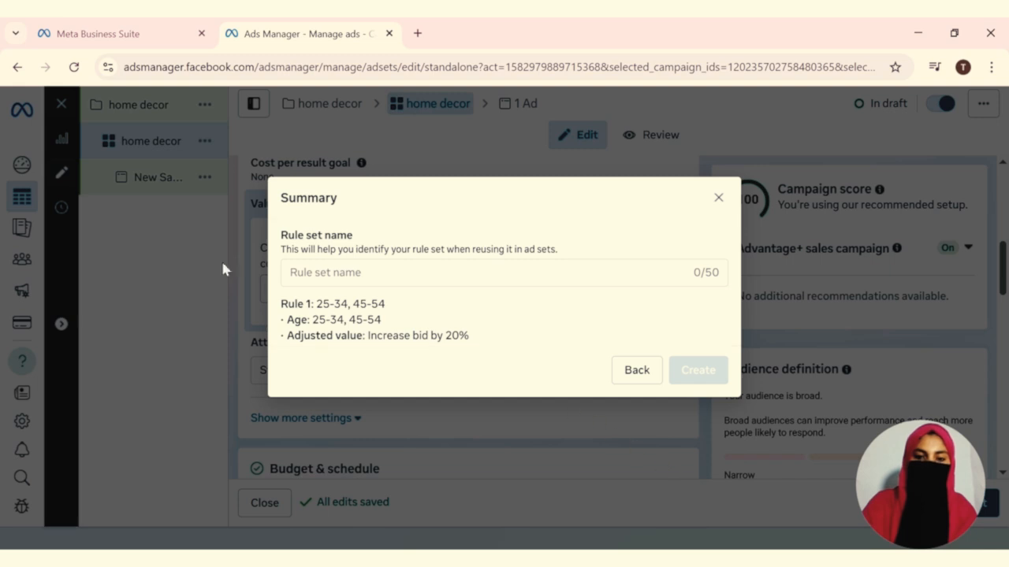
left_click(479, 273)
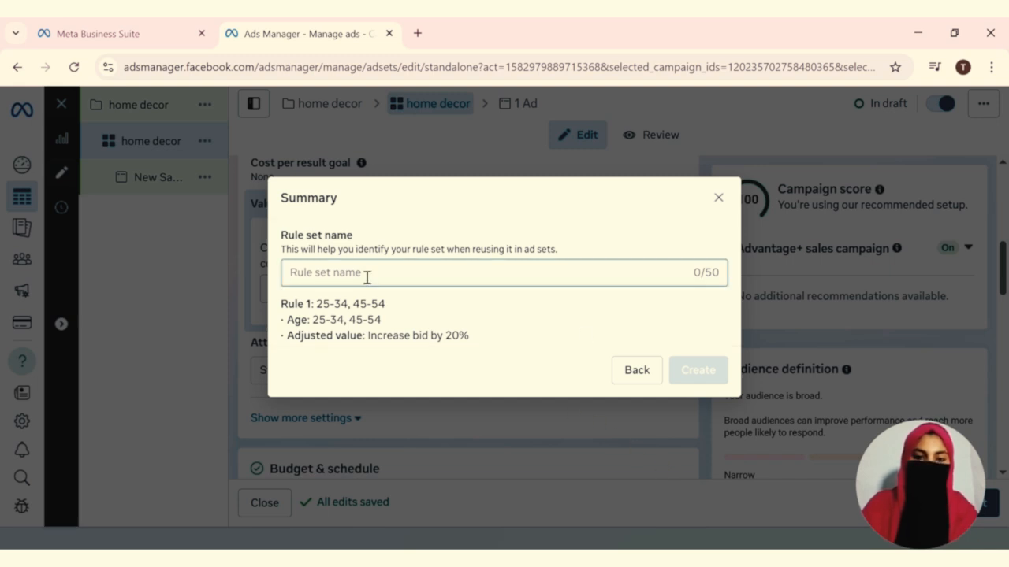
type("age")
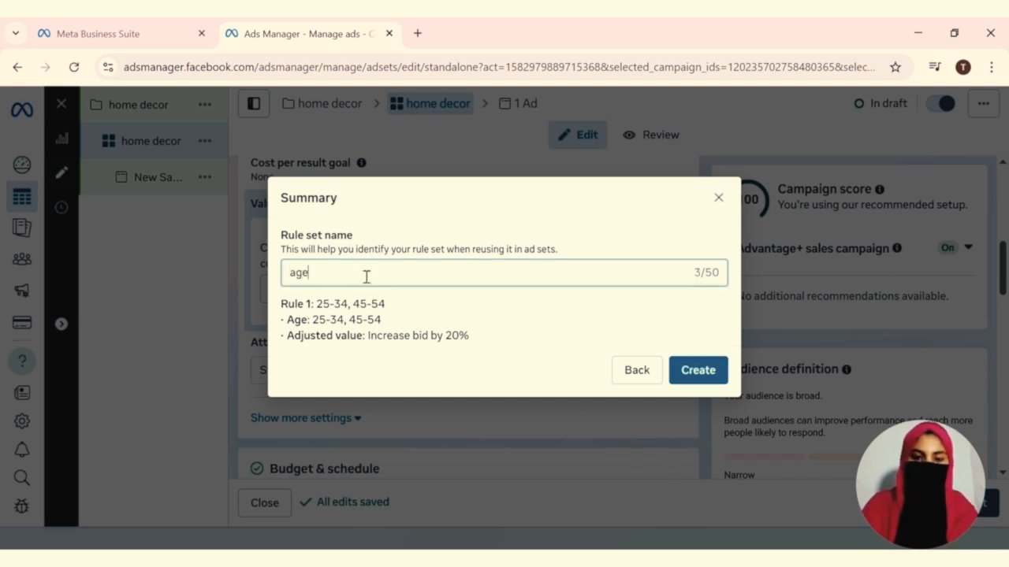
left_click(699, 375)
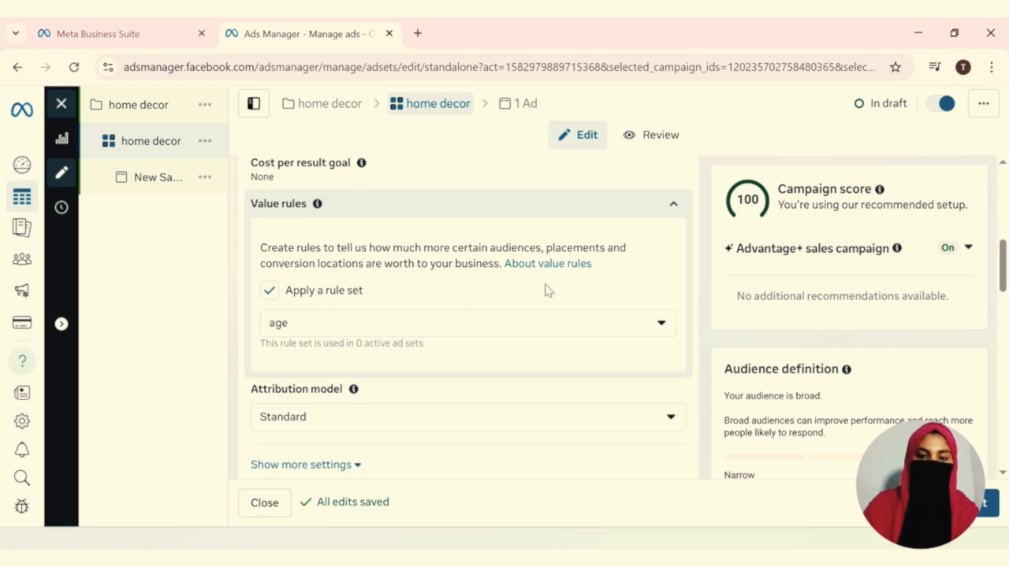
left_click(342, 294)
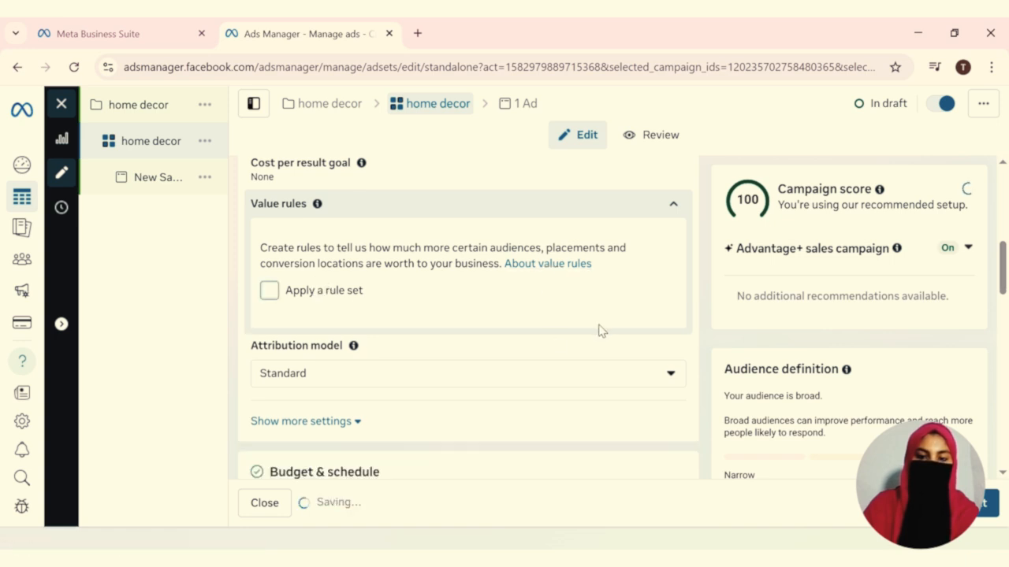
left_click(267, 296)
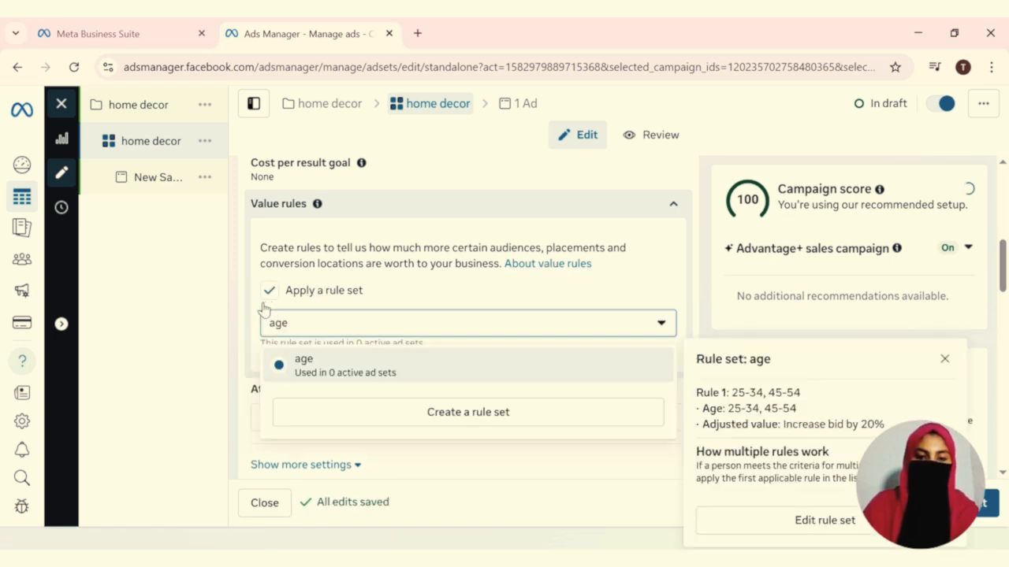
Step: Start another value rule set for the ad set and define its first rule by gender, covering women
left_click(263, 308)
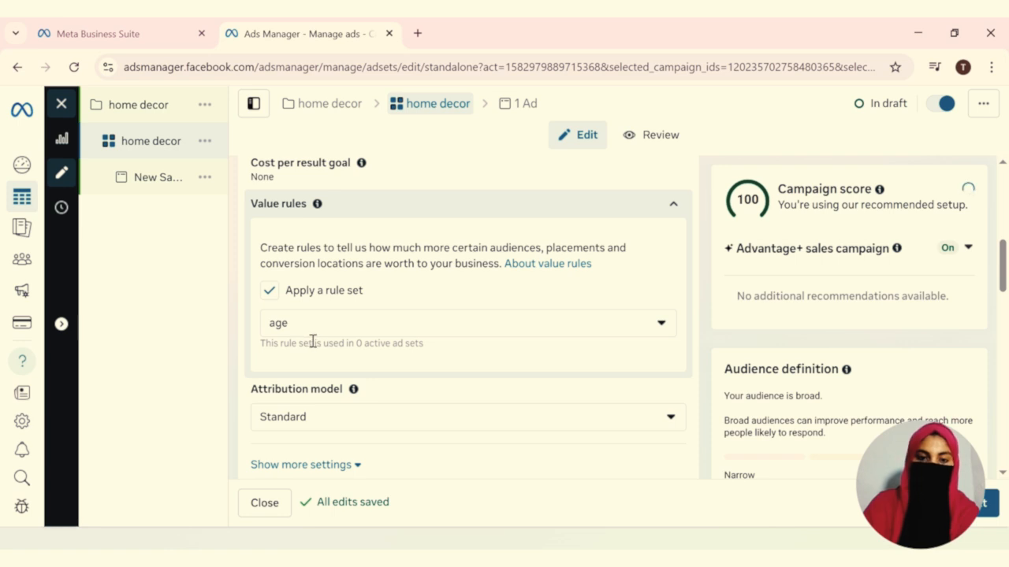
left_click(392, 338)
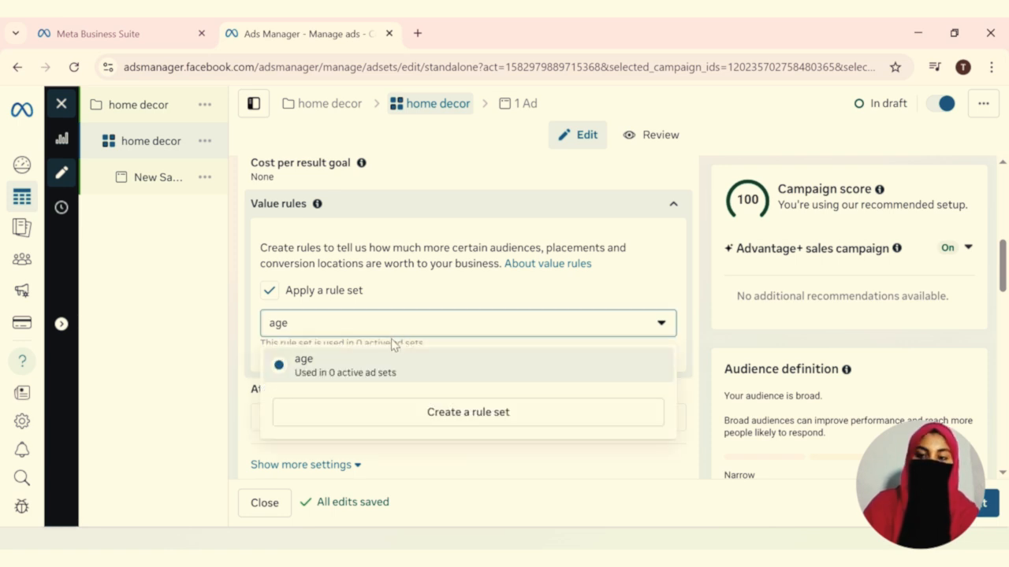
left_click(326, 422)
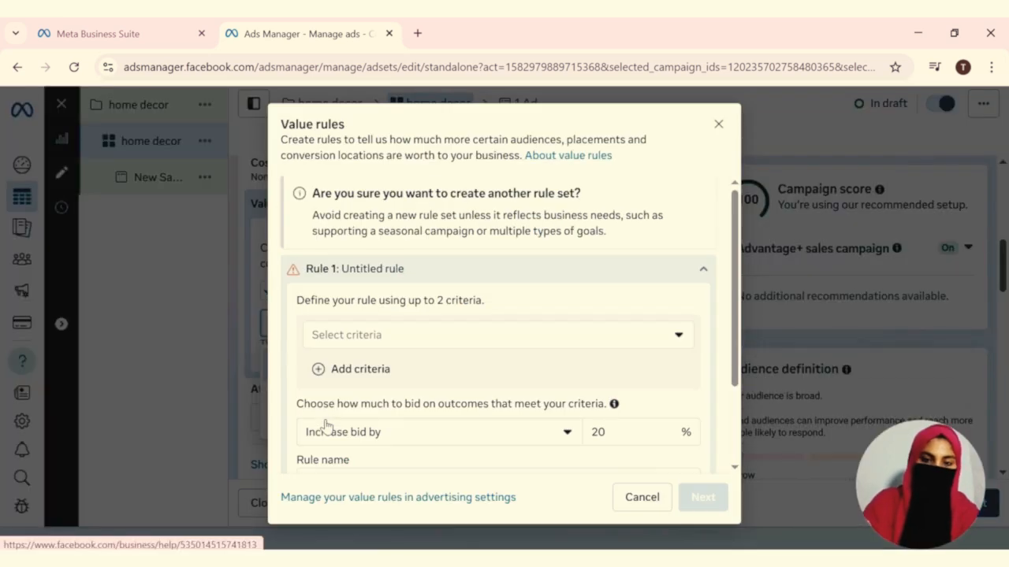
left_click(392, 344)
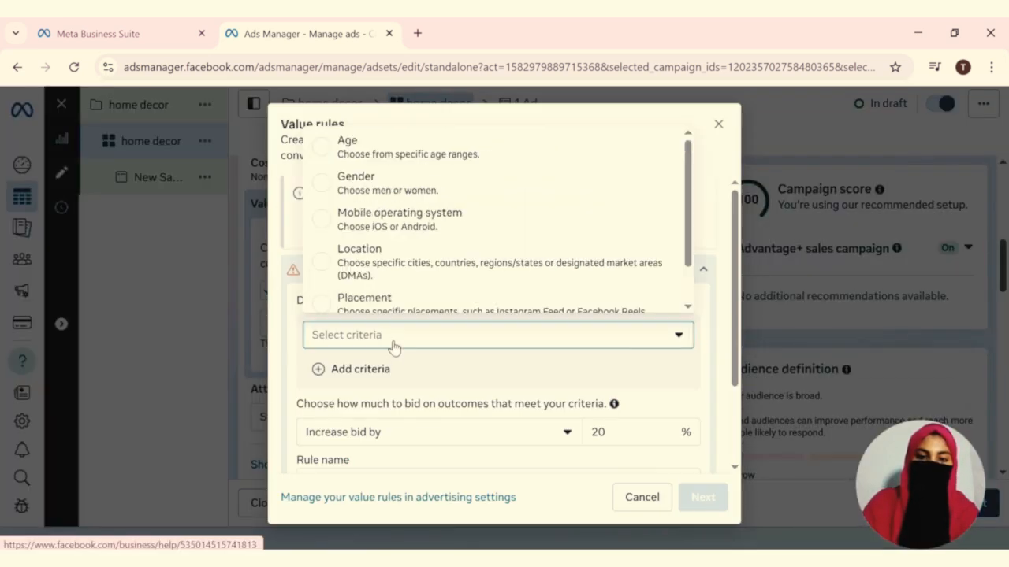
left_click(355, 176)
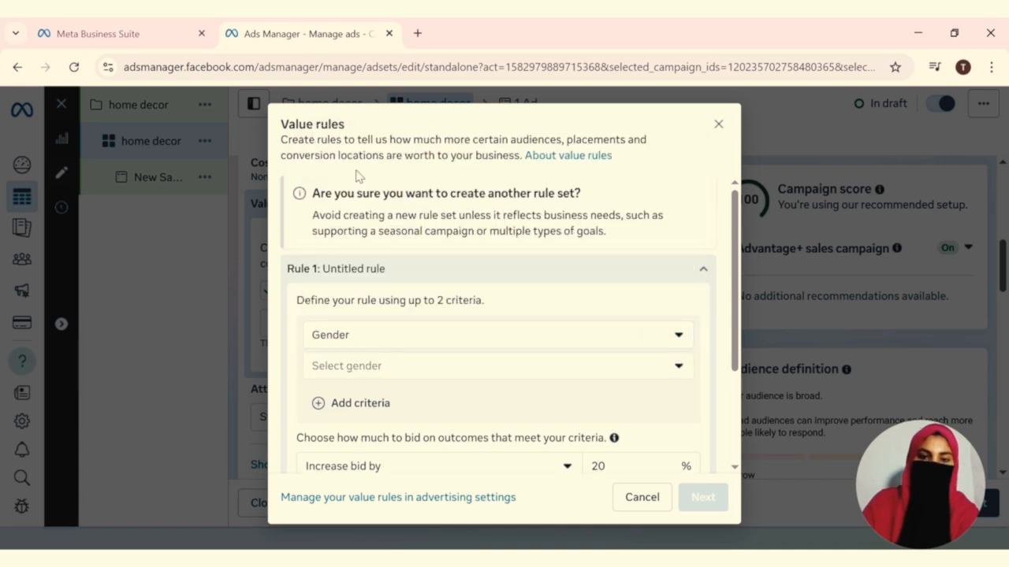
left_click(385, 366)
left_click(331, 406)
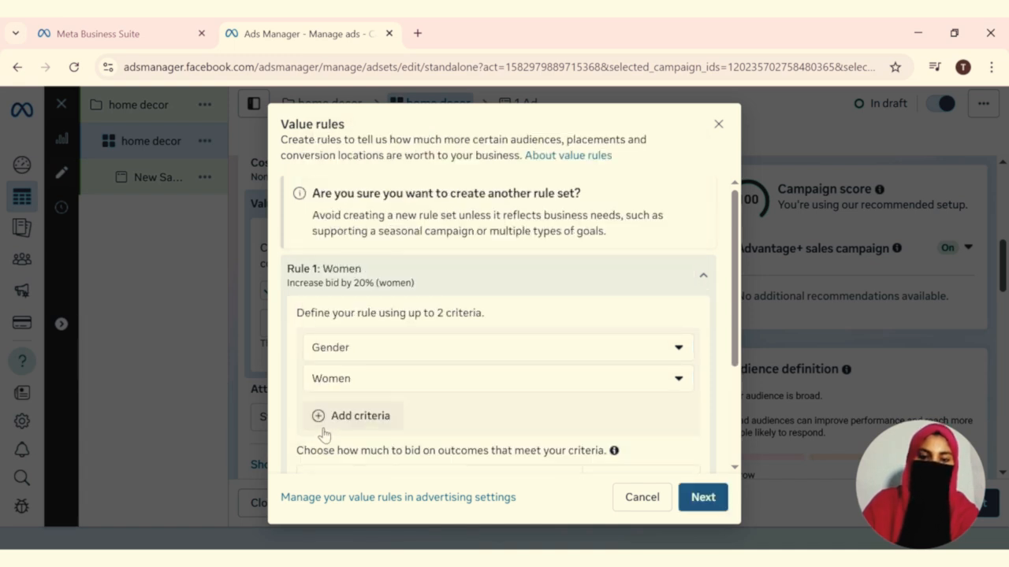
left_click(345, 415)
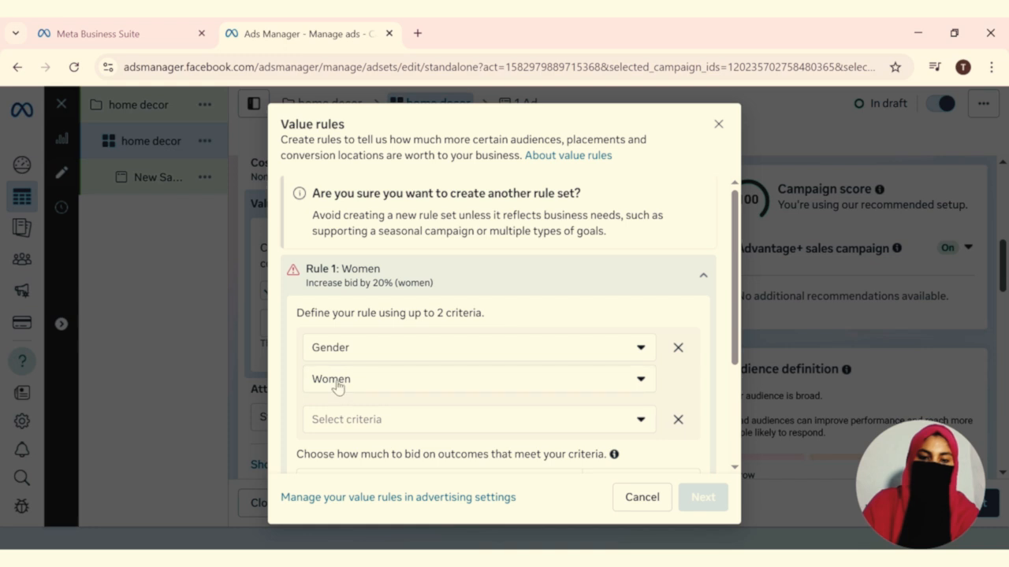
left_click(337, 385)
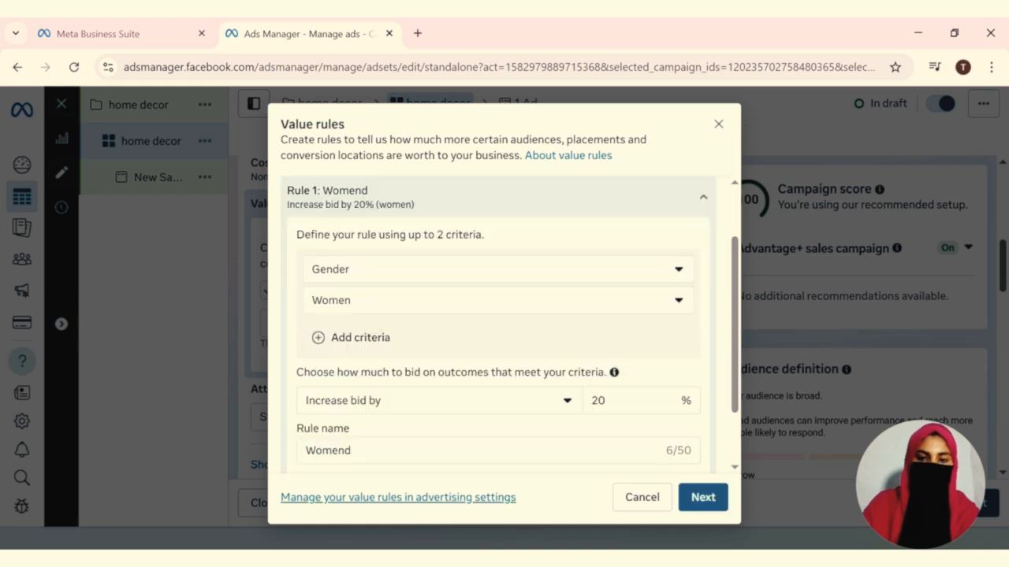
Step: Create the women's rule set under the name "gender" and apply it to the ad set
left_click(698, 505)
left_click(362, 268)
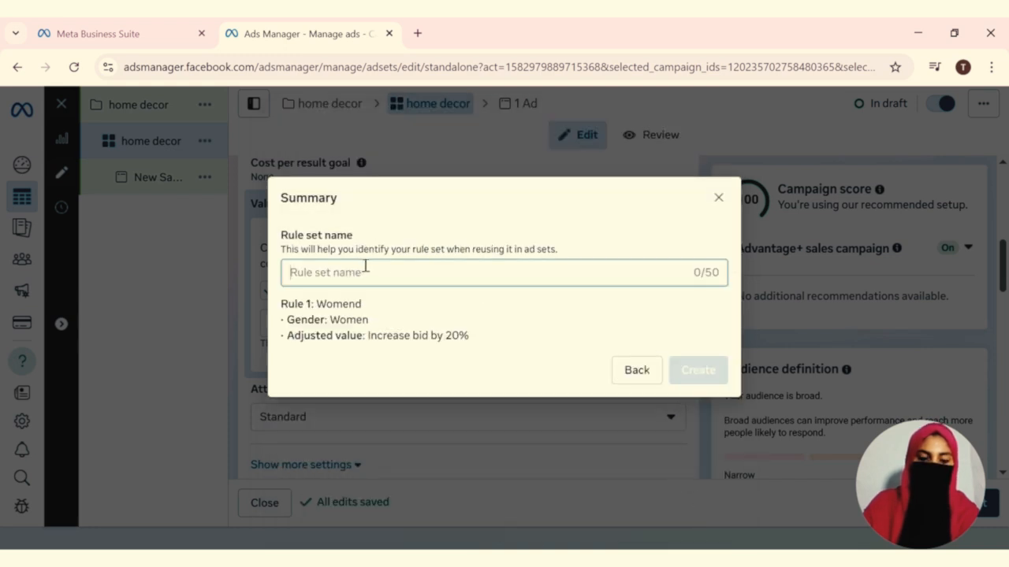
type("gen")
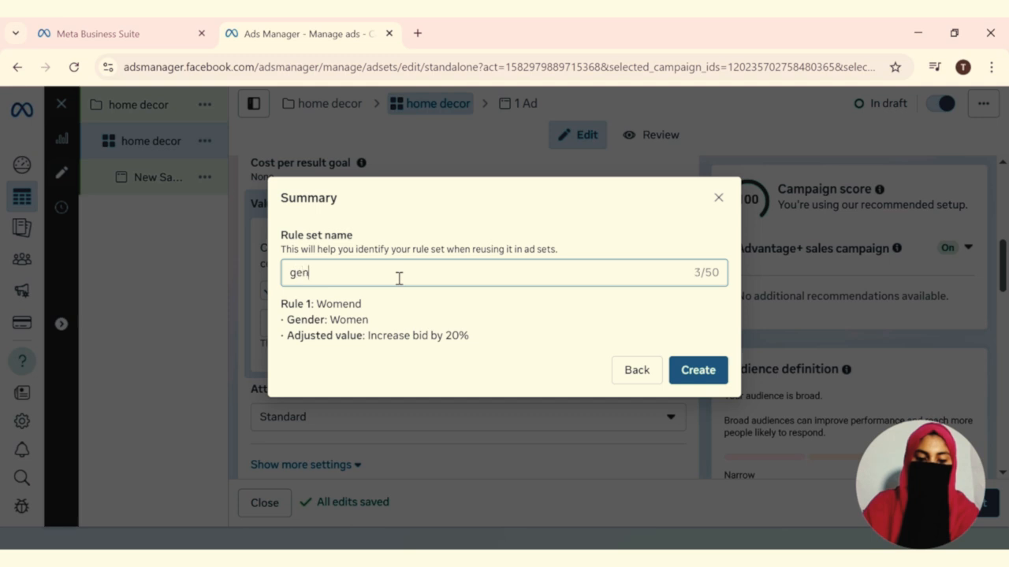
type("der")
left_click(698, 371)
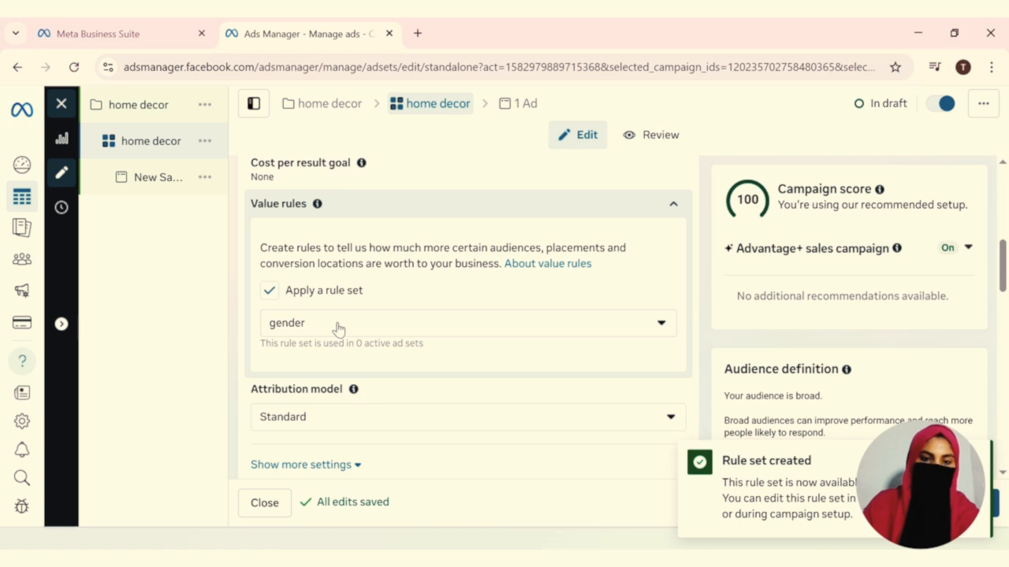
Step: Start a further value rule set and choose Location as the criterion of its first rule
left_click(373, 329)
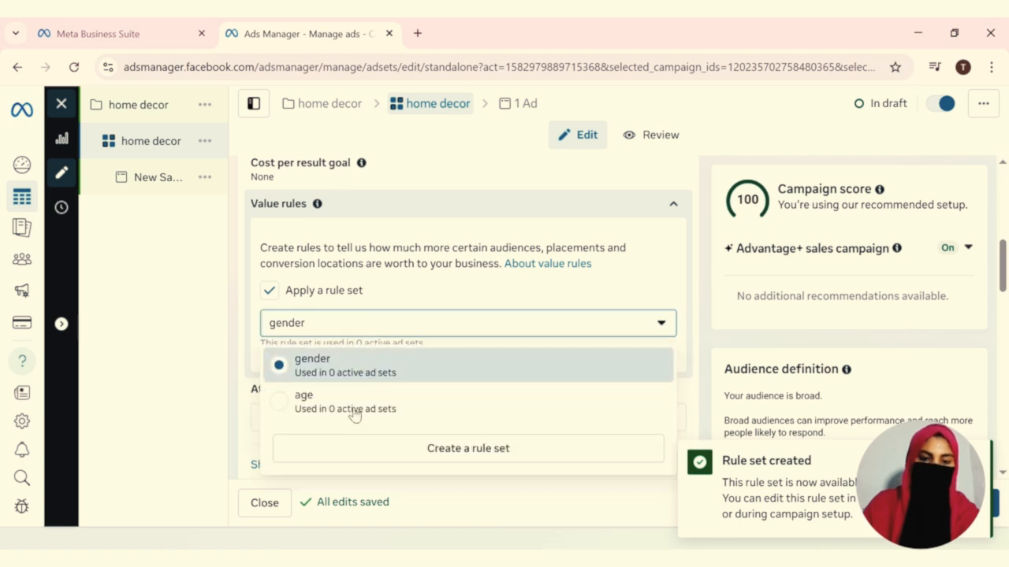
left_click(389, 452)
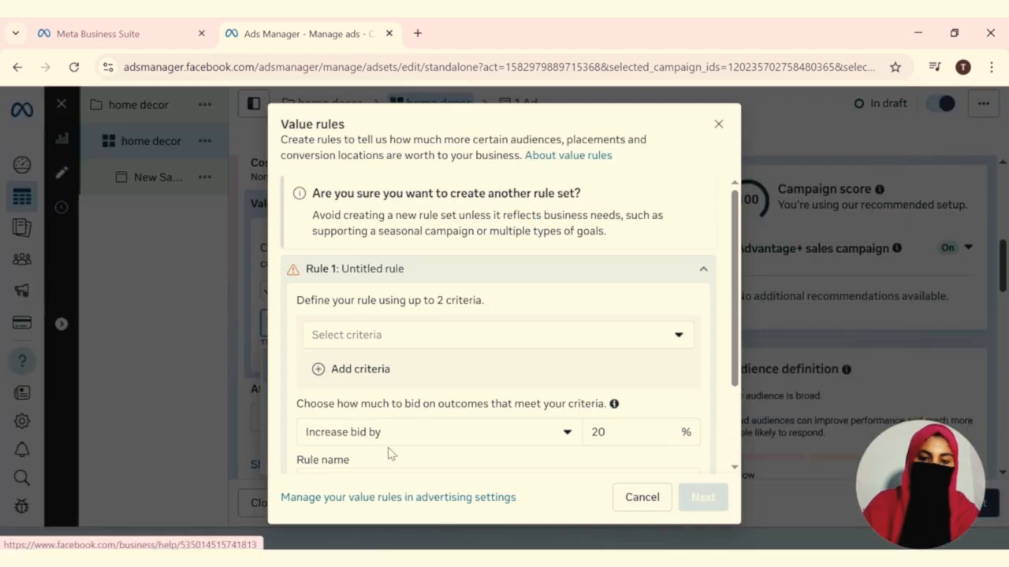
left_click(394, 343)
scroll(353, 271, "down", 1)
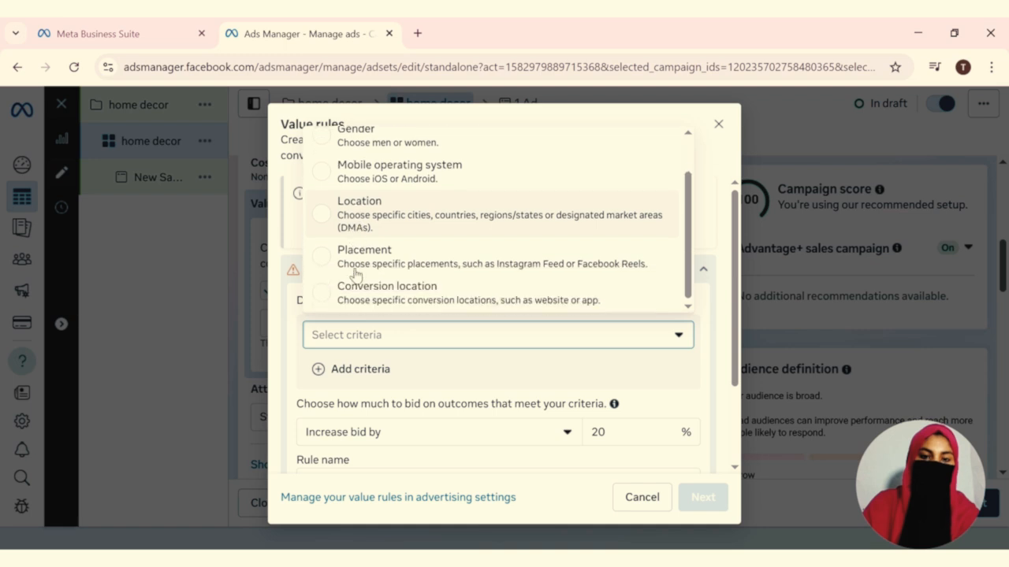
left_click(373, 209)
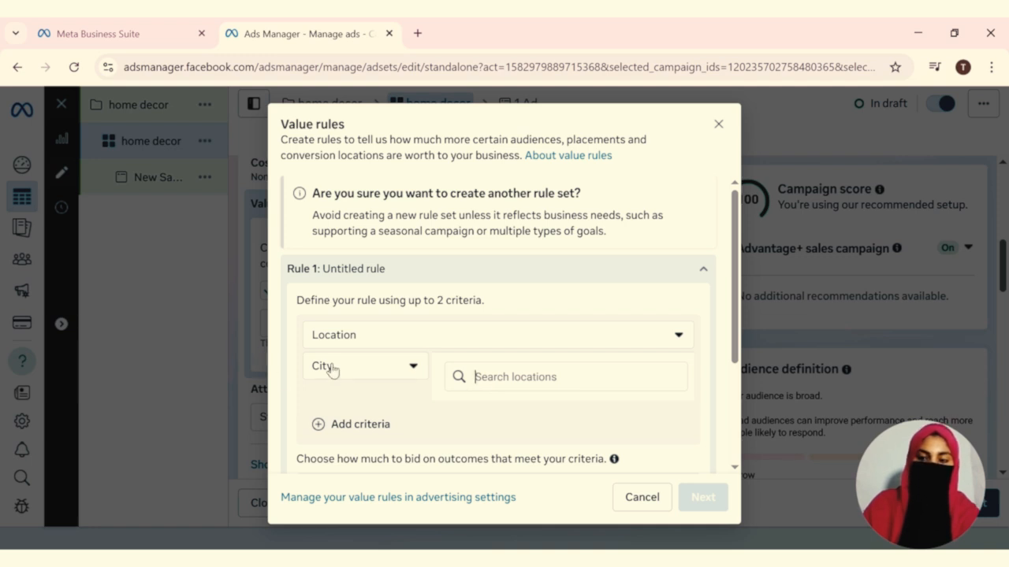
Step: Add the cities Lahore (Punjab), Karachi (Sindh) and Islamabad (Punjab), Pakistan, to the location rule
left_click(589, 389)
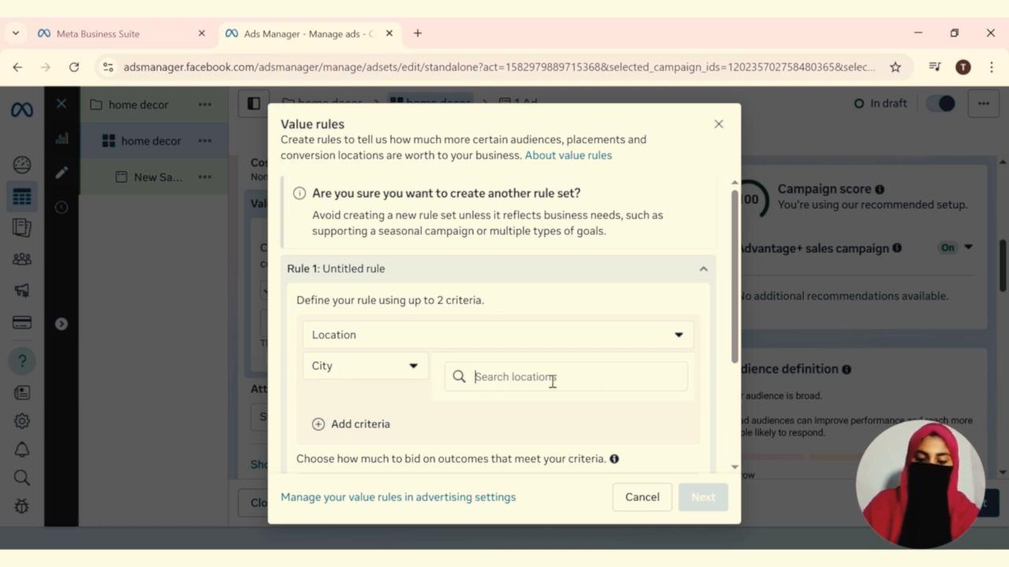
type("lahore")
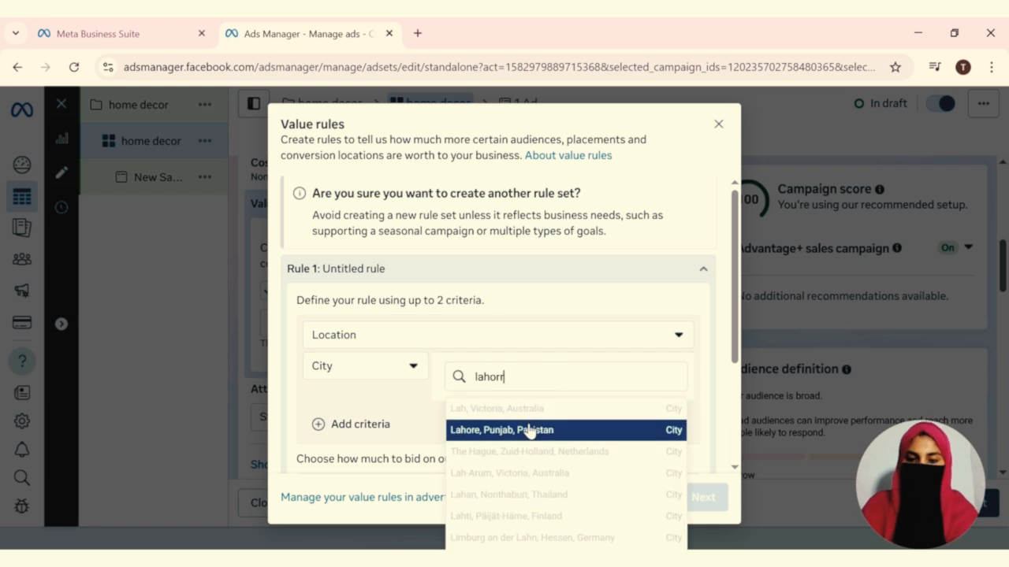
left_click(468, 426)
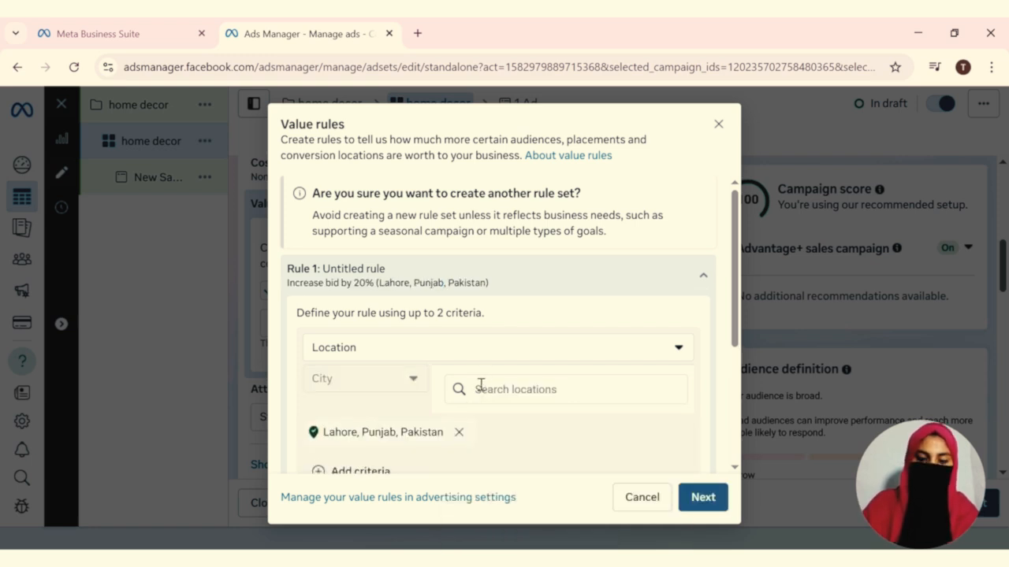
type("KARA")
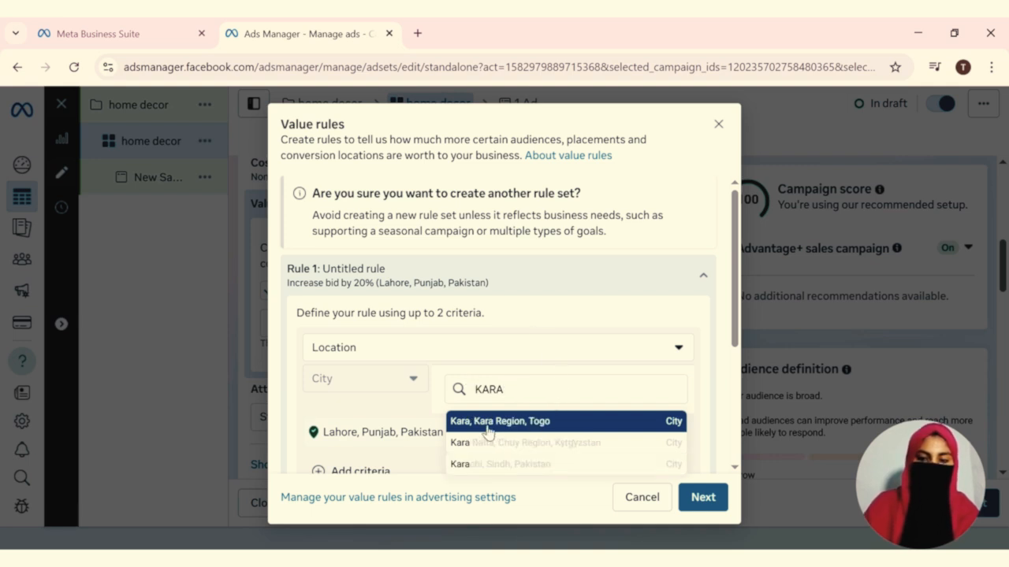
left_click(487, 465)
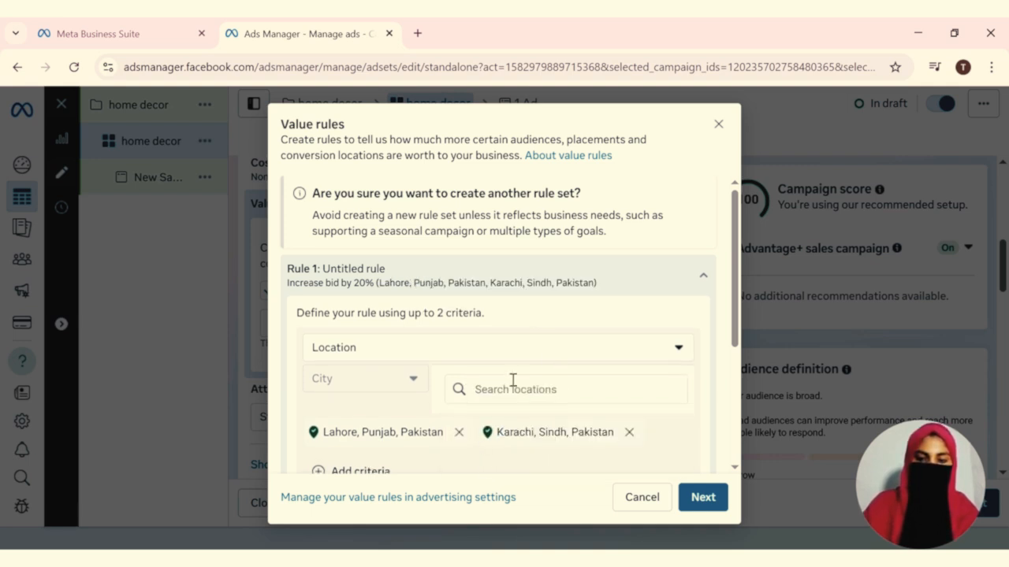
type("ISL")
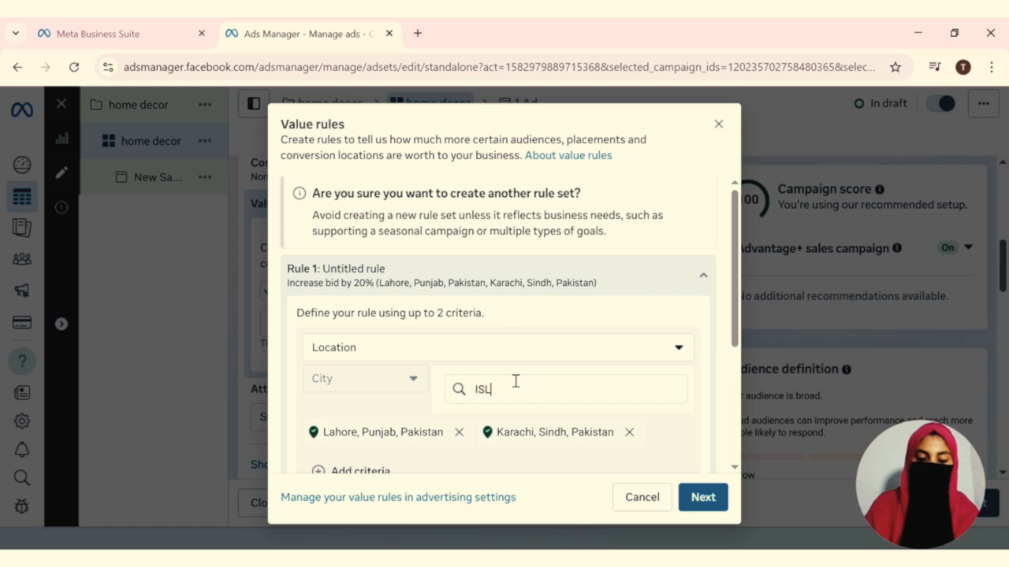
type("AMABAD")
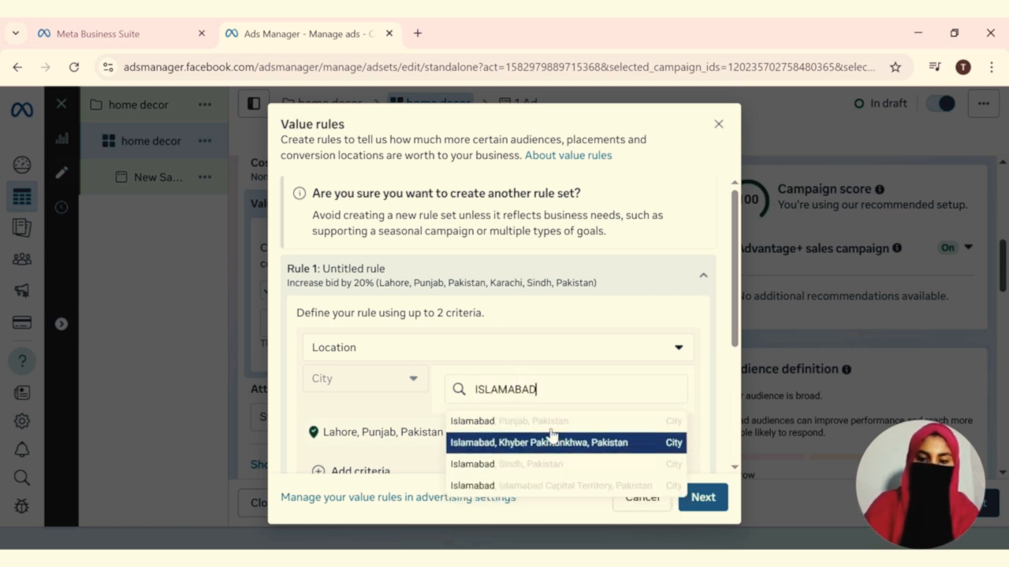
left_click(541, 441)
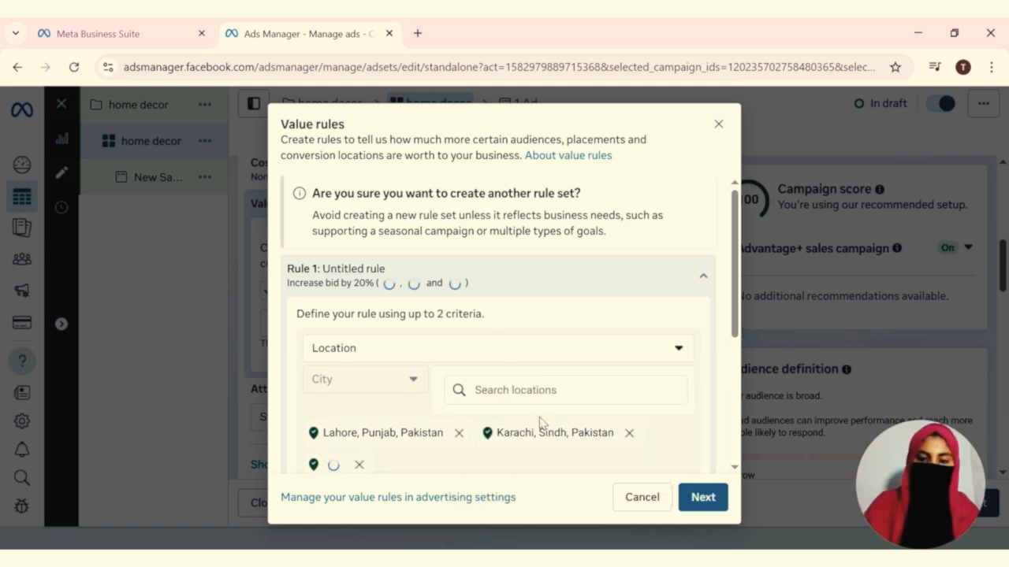
Step: Create the location rule set under the name "CITY" and apply it to the ad set
scroll(413, 437, "down", 3)
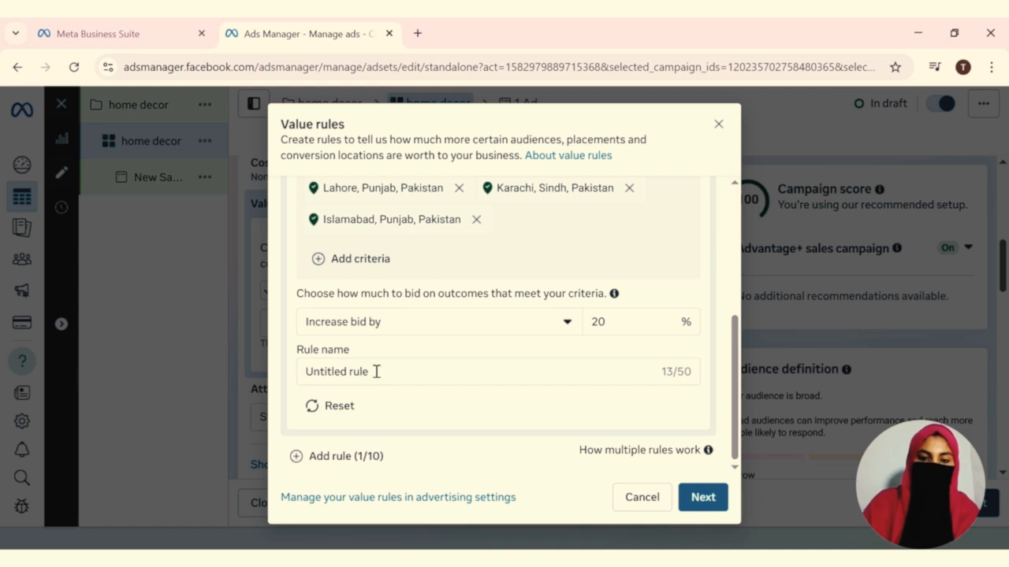
left_click(701, 496)
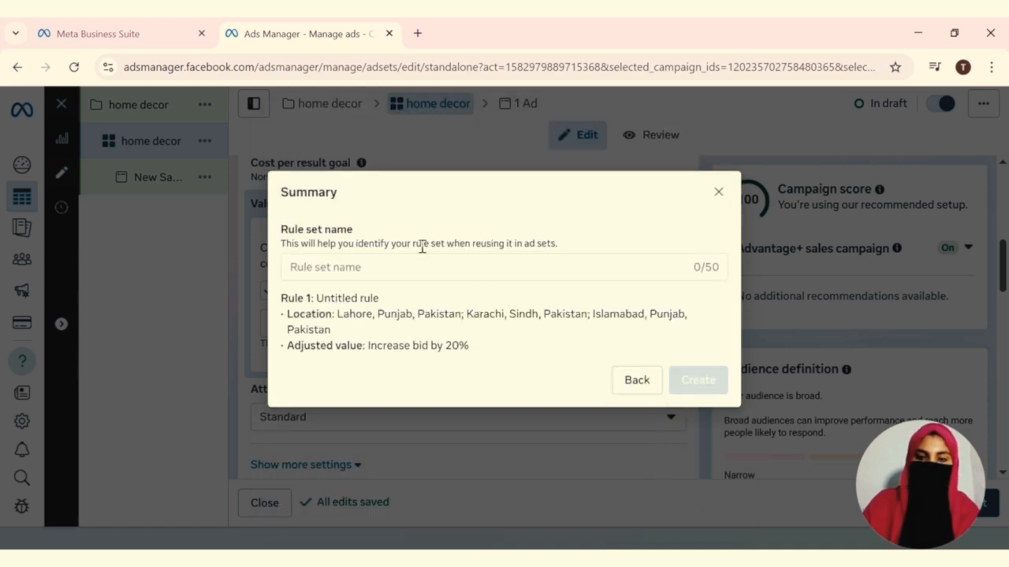
left_click(401, 261)
type("CITTY")
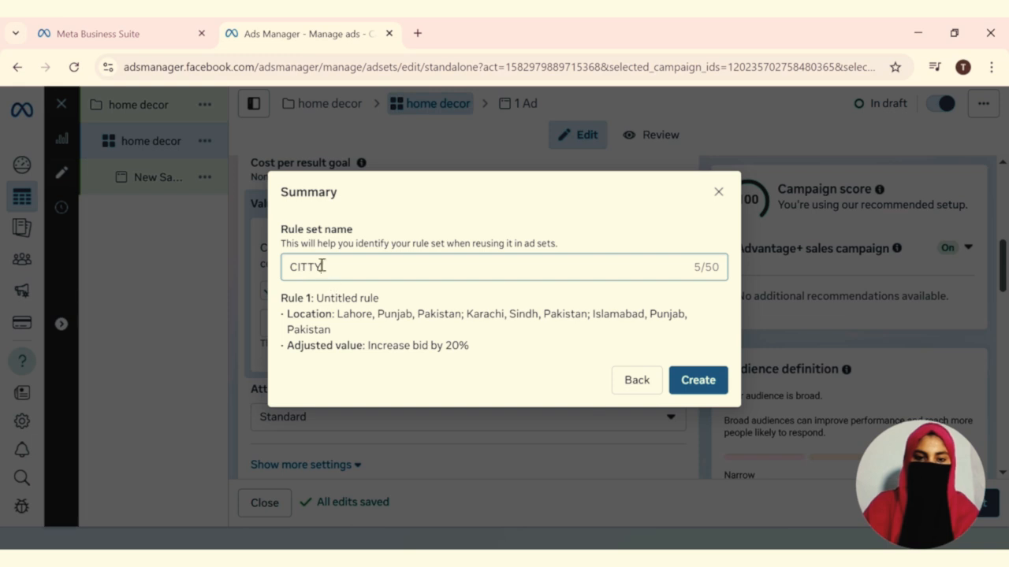
left_click_drag(323, 267, 308, 267)
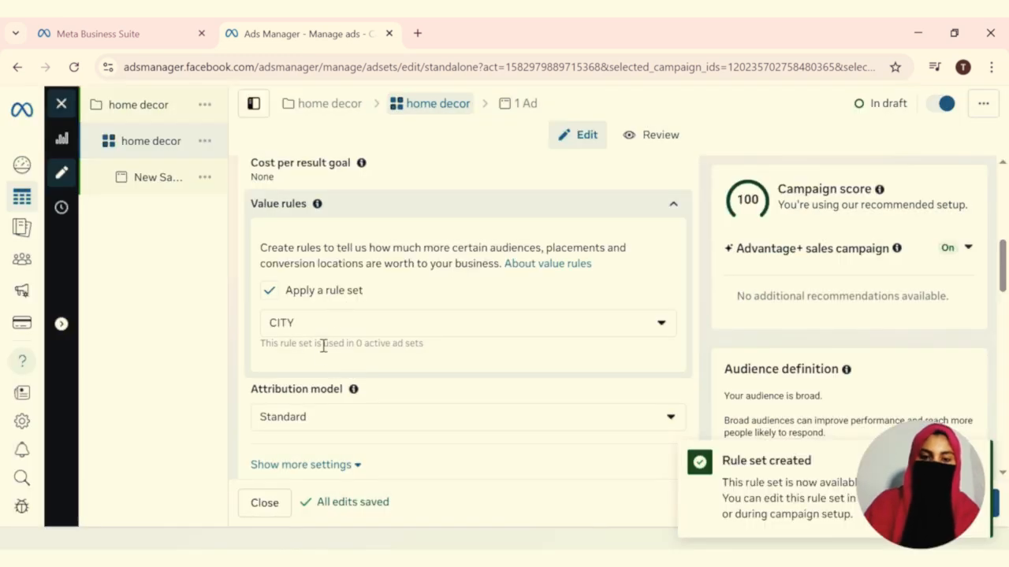
Step: Review the ad set's audience controls and its location targeting settings
scroll(326, 359, "down", 5)
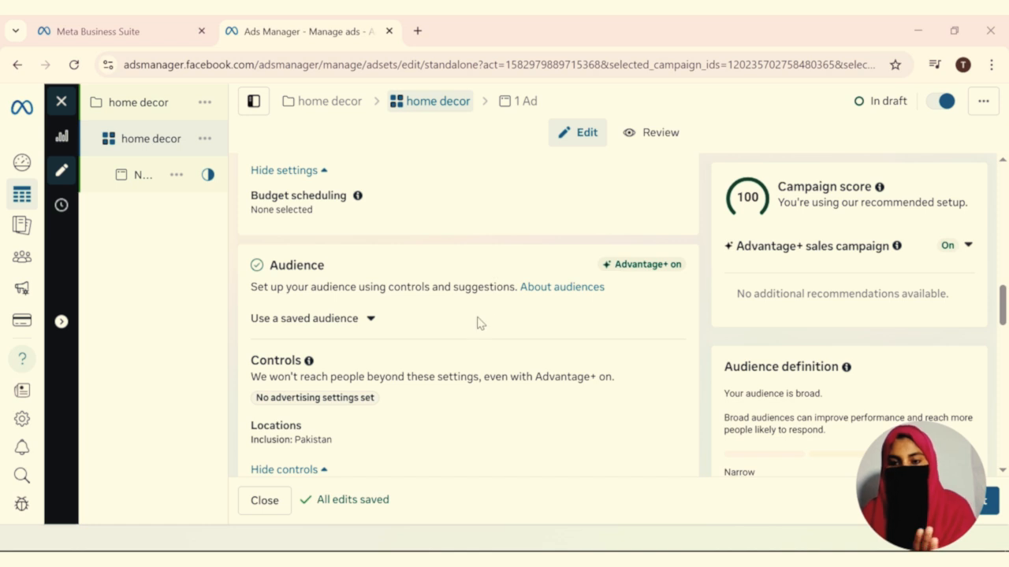
scroll(334, 418, "down", 3)
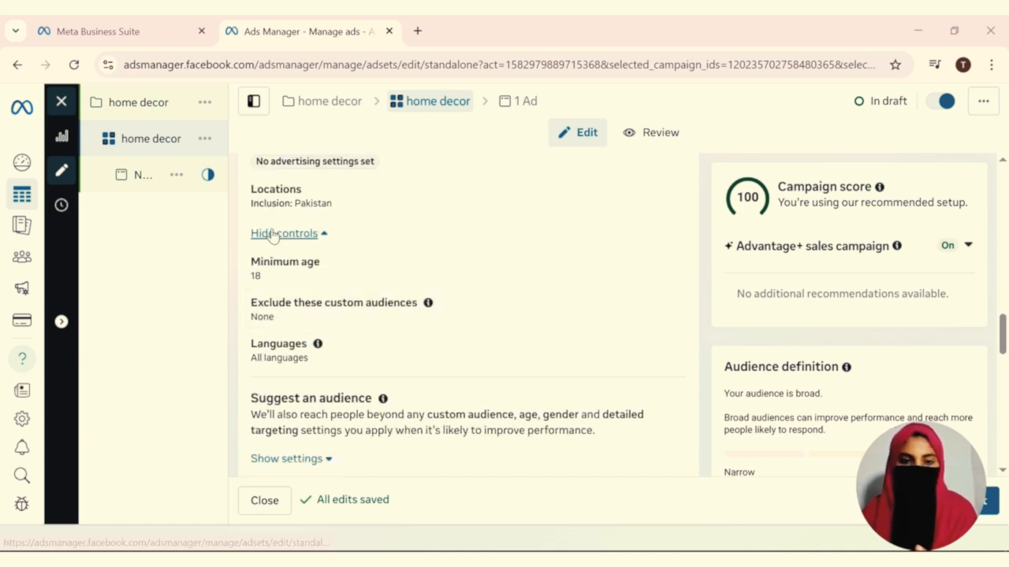
left_click(299, 196)
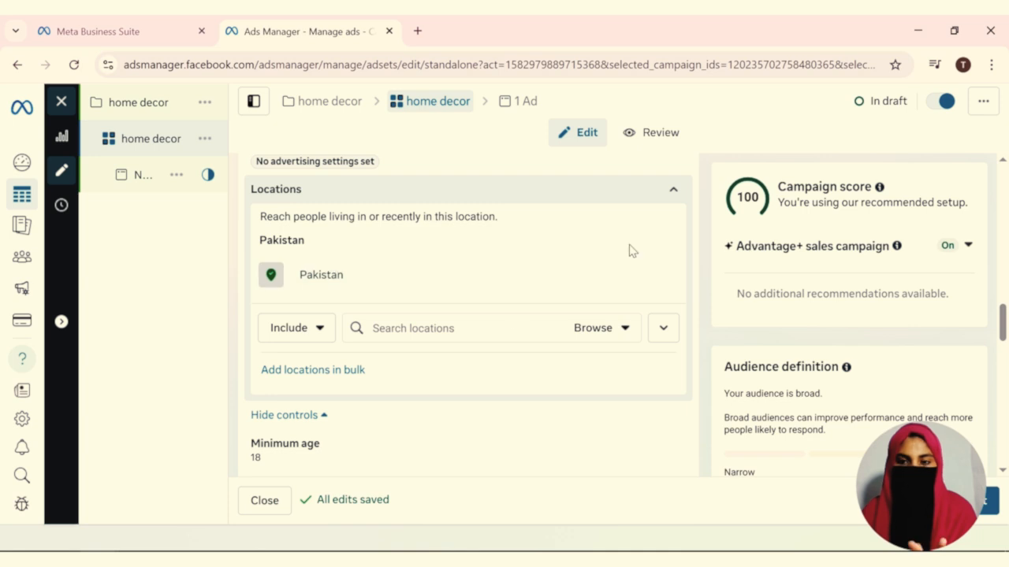
left_click(646, 194)
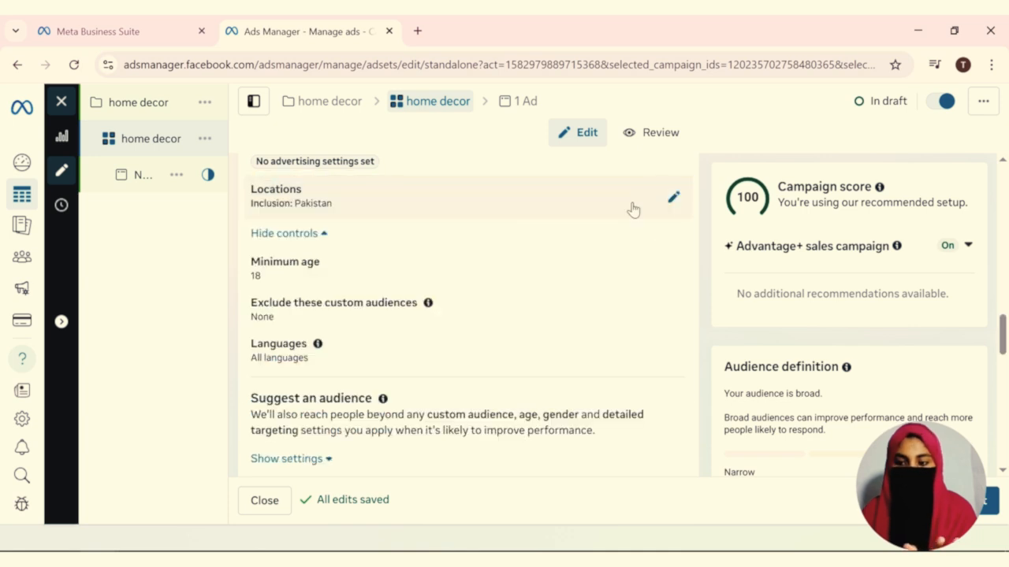
Step: Set the audience's minimum age to 24 and dismiss the publishing dialog without publishing
left_click(357, 284)
left_click(292, 300)
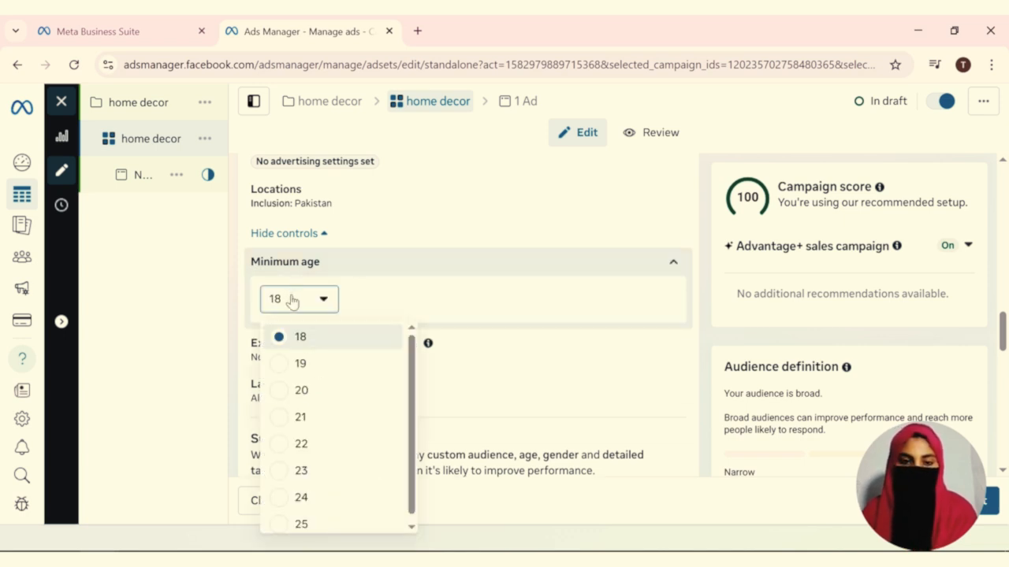
scroll(301, 444, "down", 1)
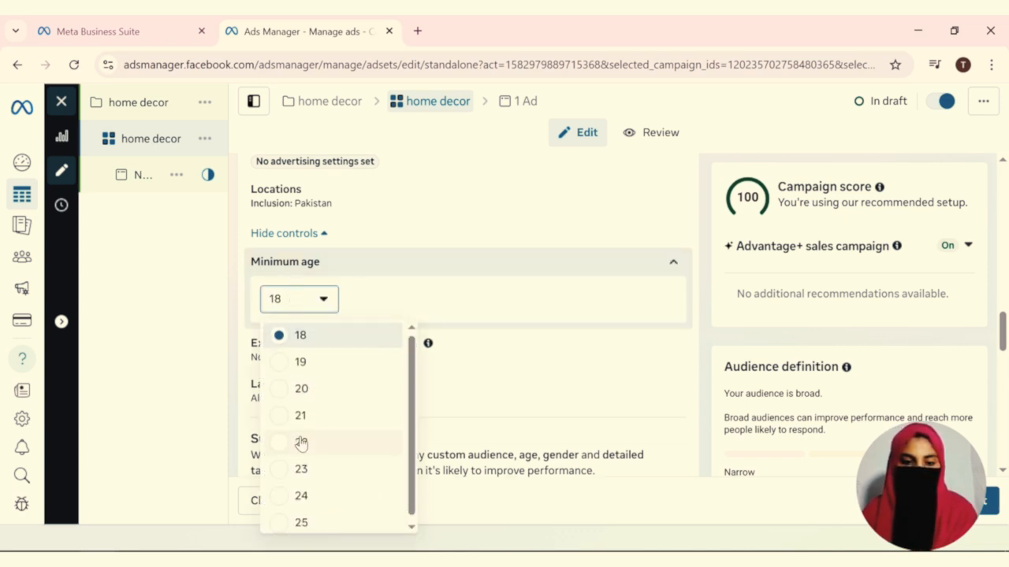
left_click(285, 498)
left_click(280, 511)
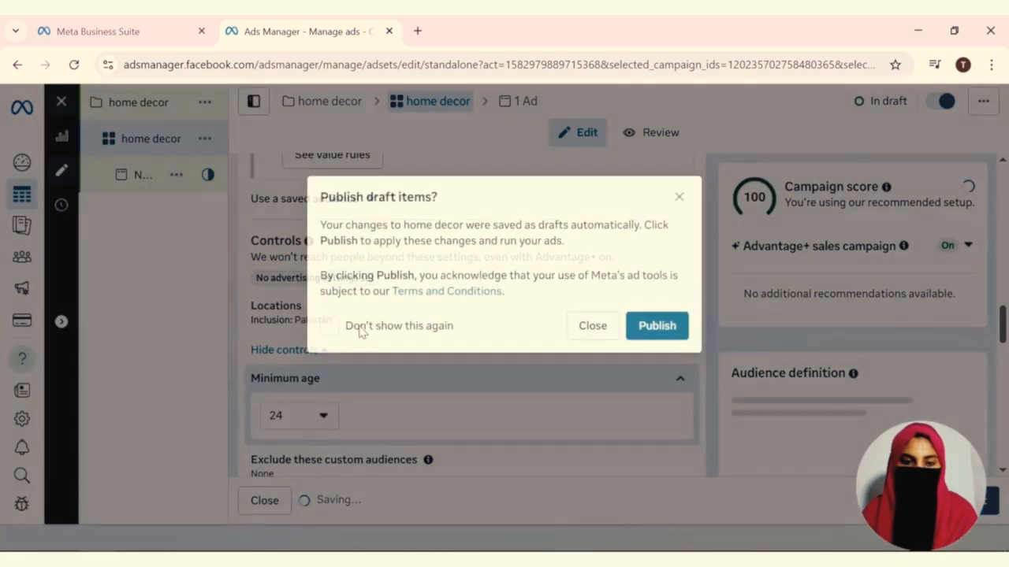
left_click(677, 198)
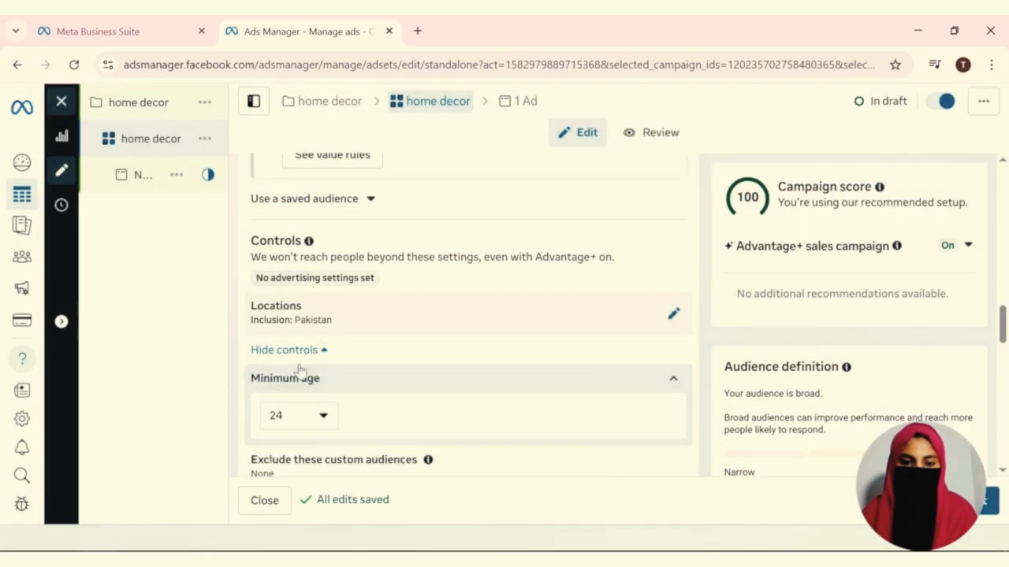
Step: Add English (US) to the languages in the ad set's audience controls
scroll(268, 396, "down", 2)
left_click(308, 359)
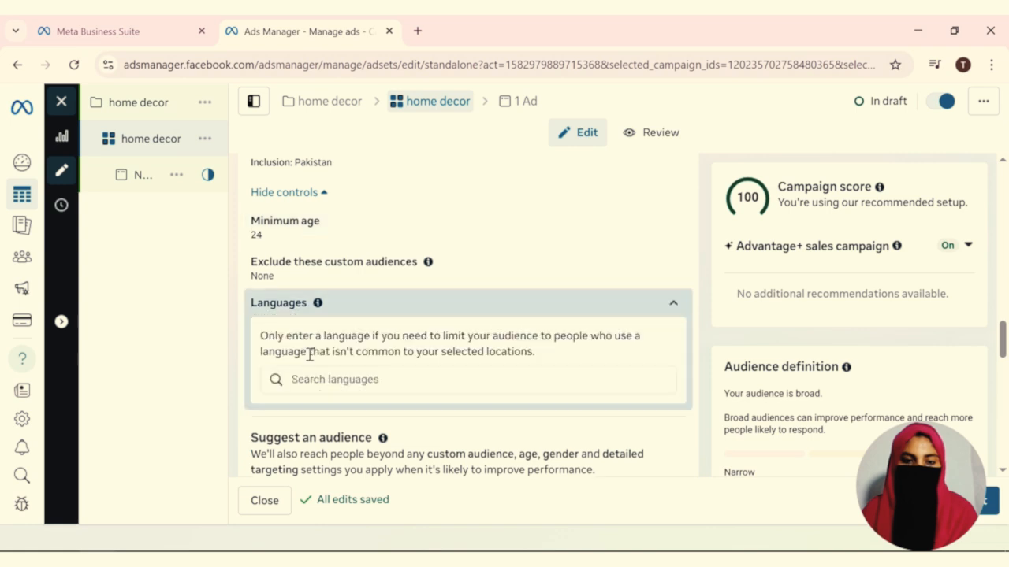
left_click(311, 380)
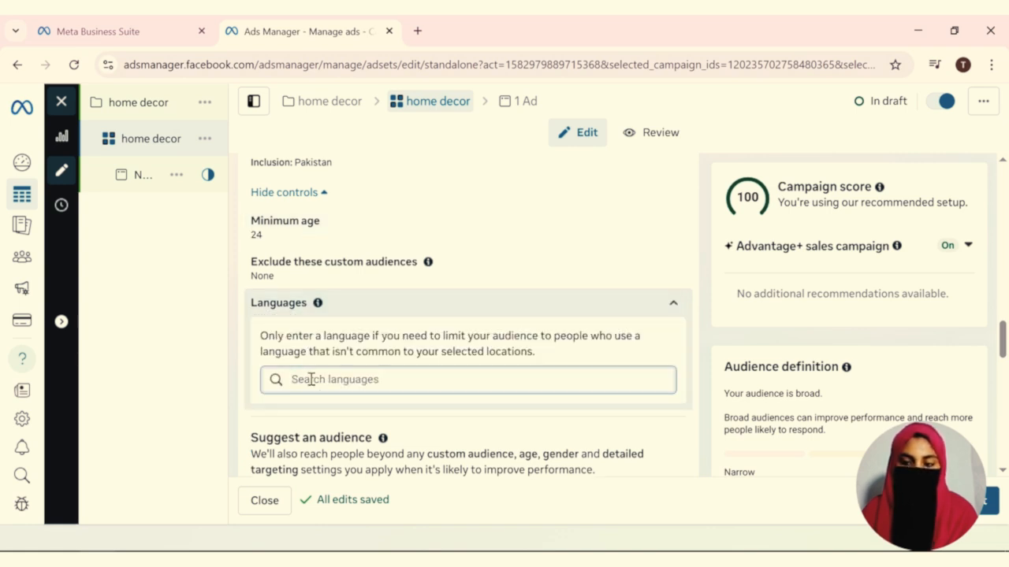
type("en")
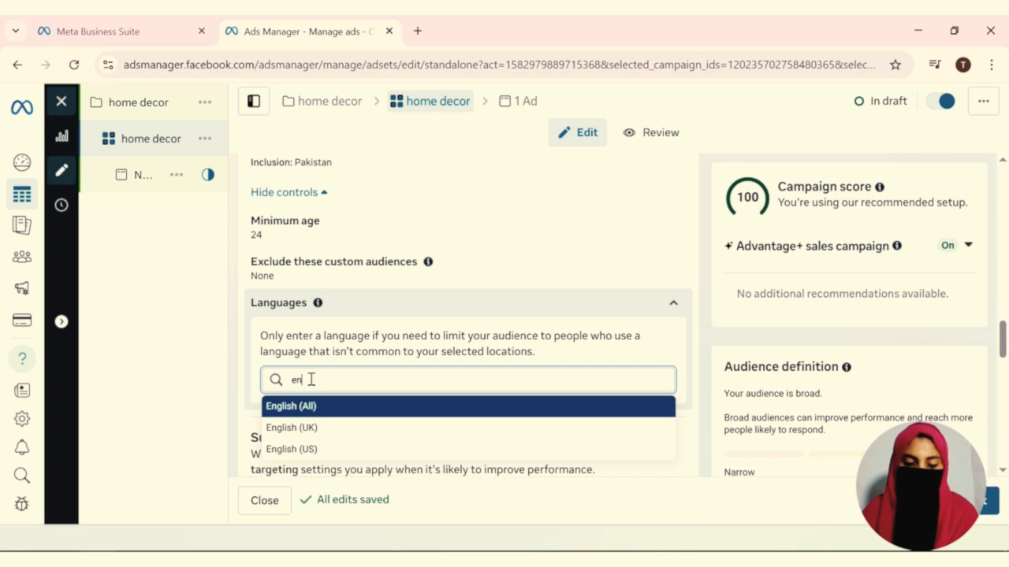
type("g")
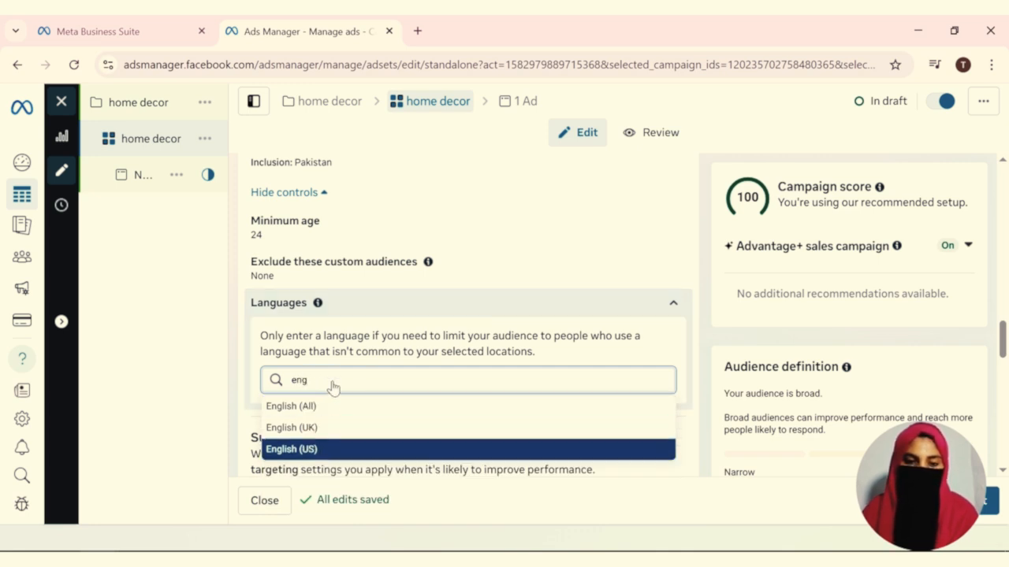
key("Return")
Step: Add Urdu as a second language in the ad set's audience controls
left_click(342, 420)
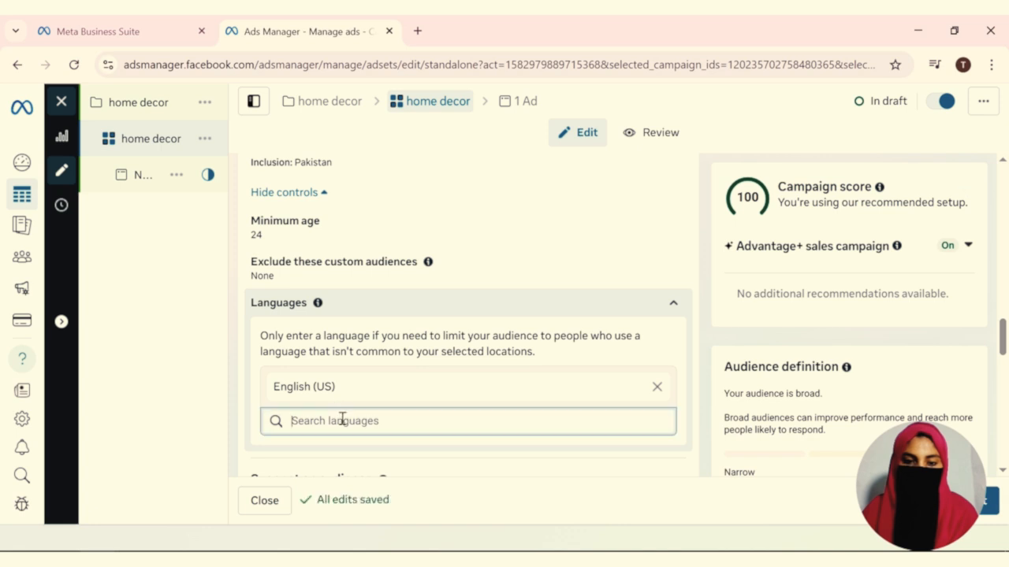
left_click(408, 382)
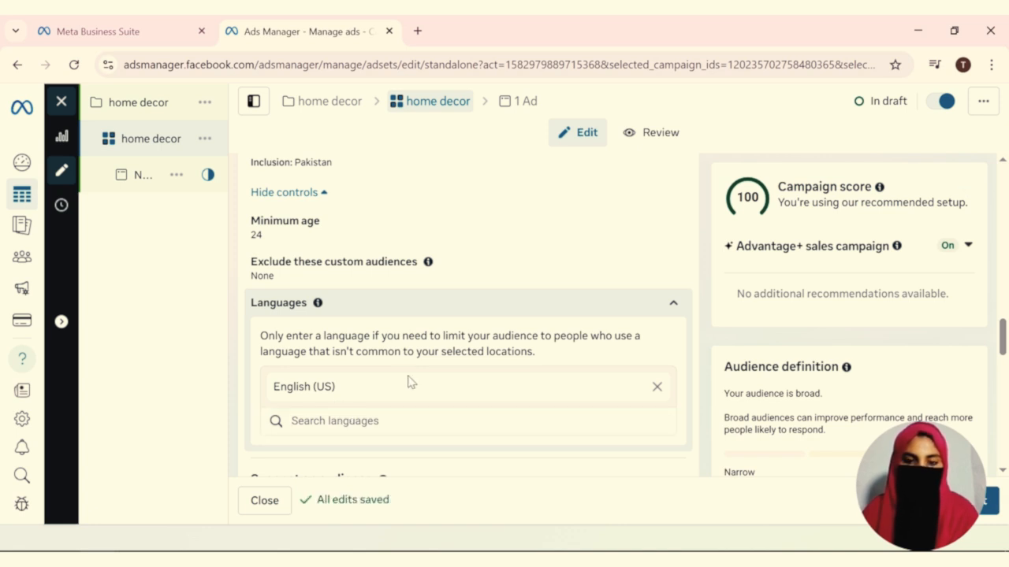
left_click(428, 418)
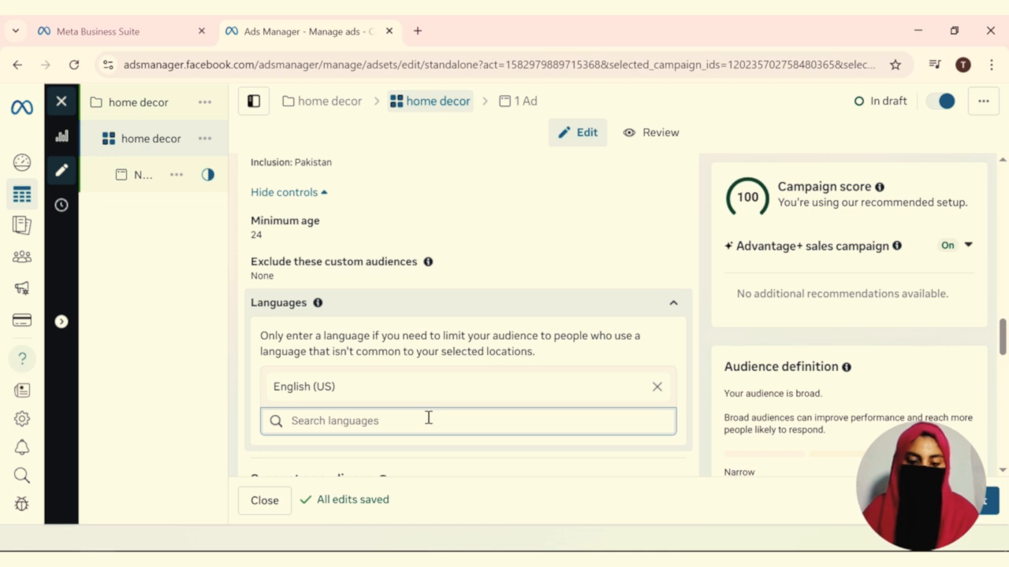
type("urdu")
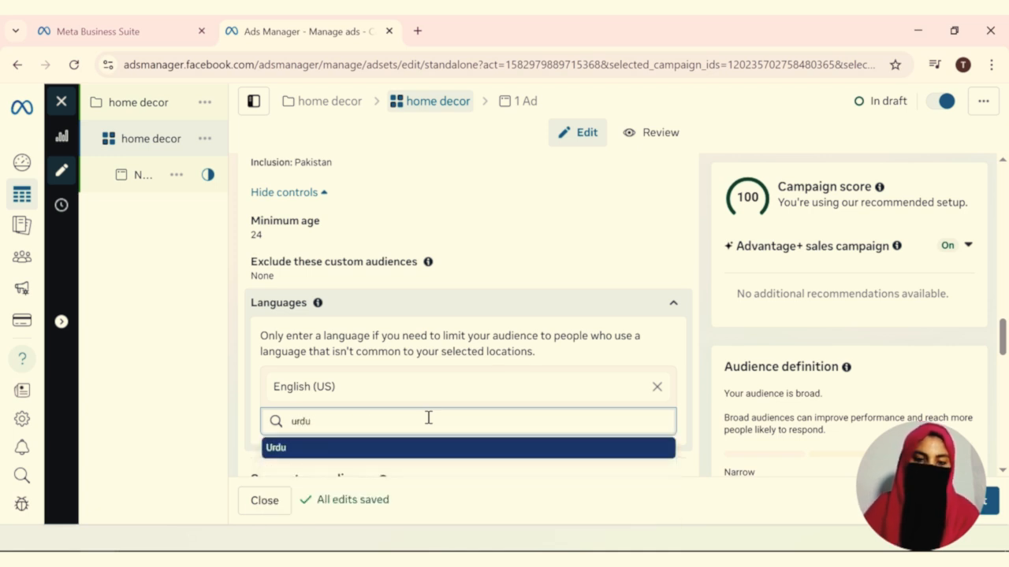
key("Return")
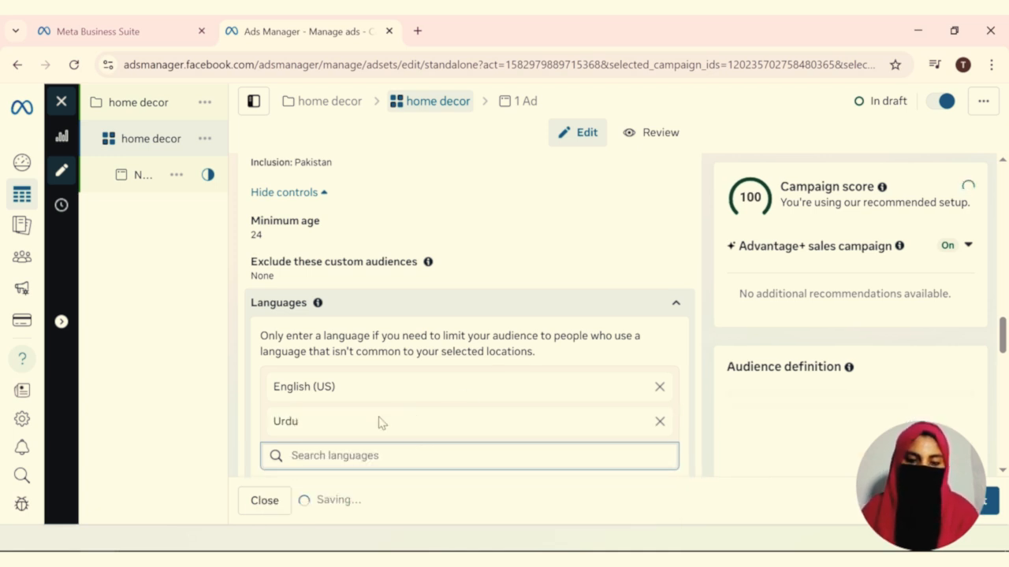
Step: In the suggested audience's detailed targeting, search for "home decor" and include the interest Decor Home Ideas (publication)
scroll(379, 422, "down", 2)
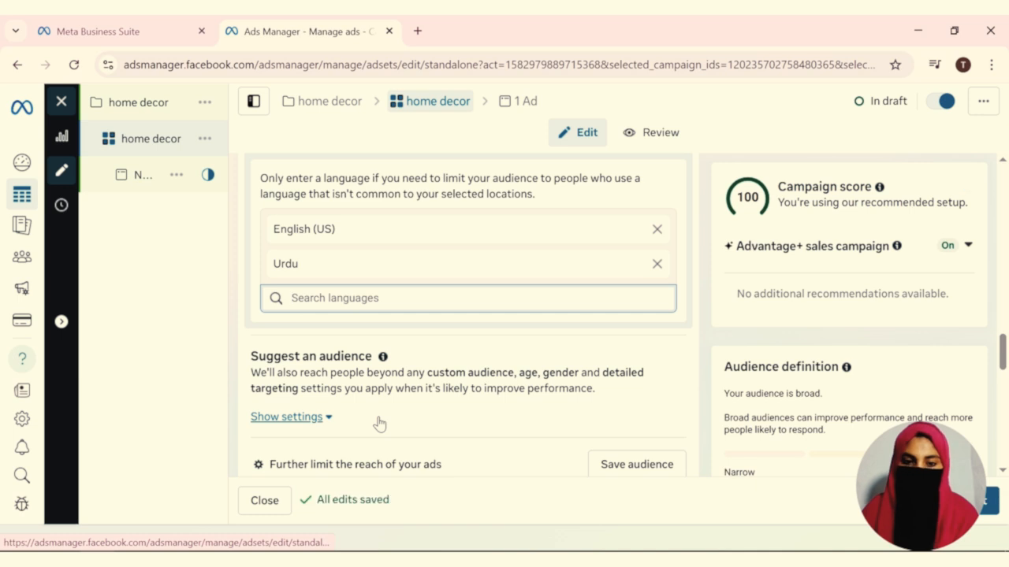
scroll(379, 424, "down", 2)
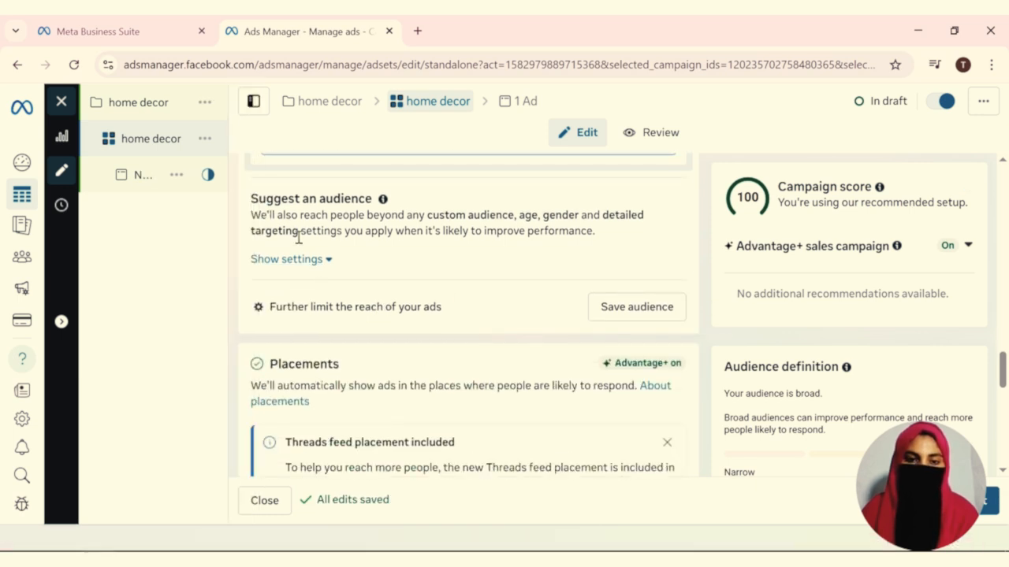
left_click(290, 260)
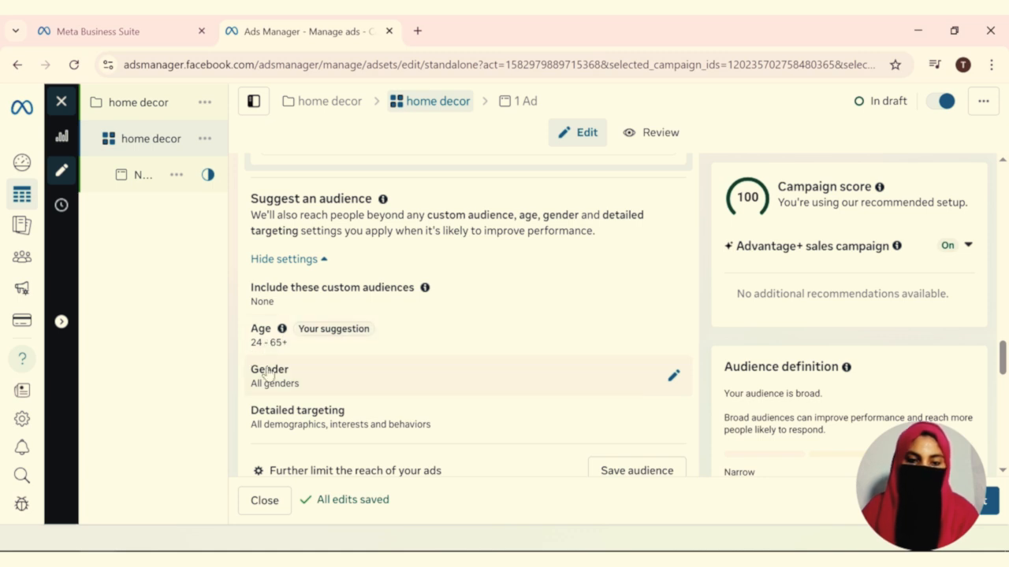
scroll(287, 392, "down", 1)
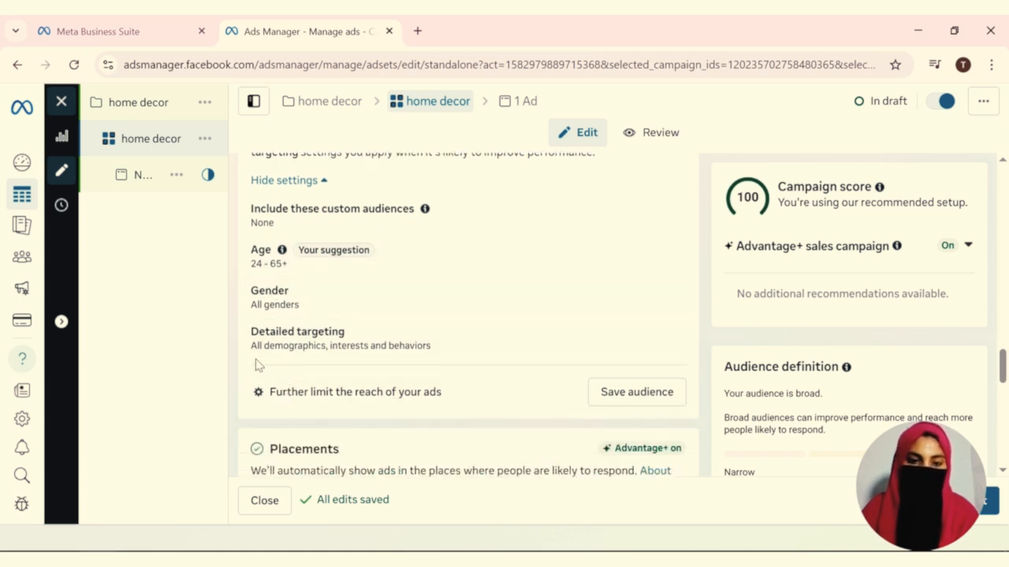
left_click(276, 355)
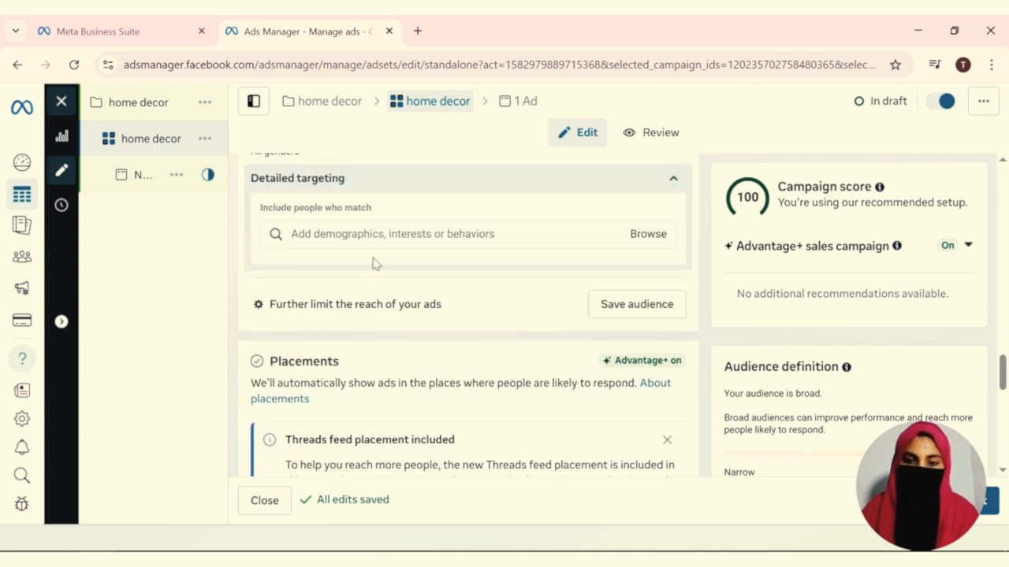
left_click(642, 237)
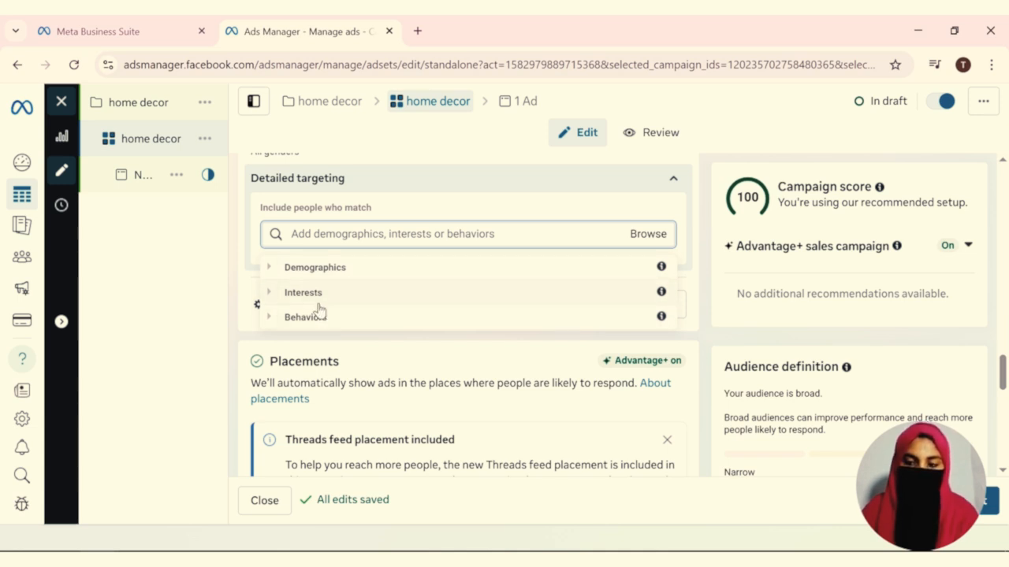
left_click(355, 234)
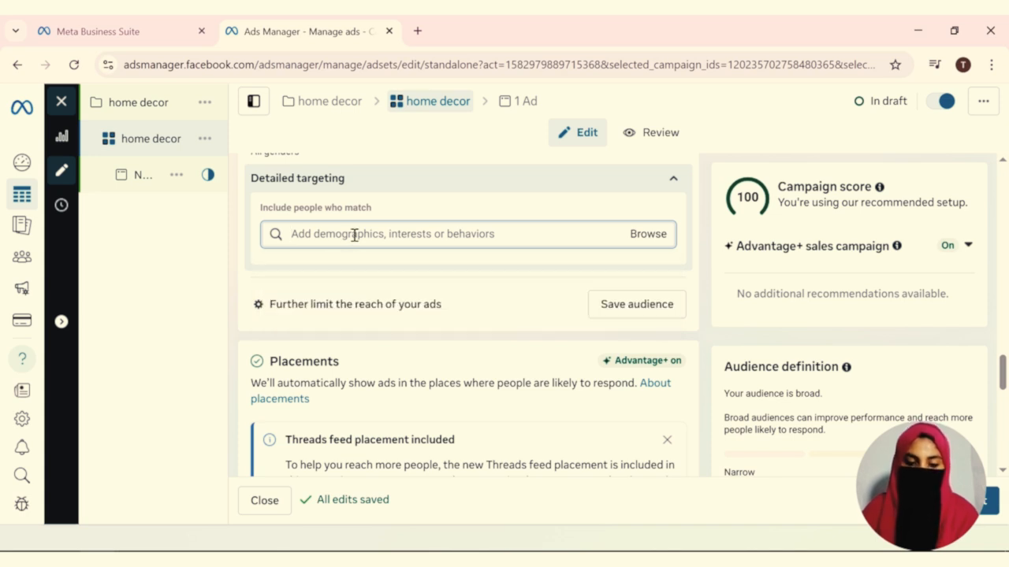
type("home decor")
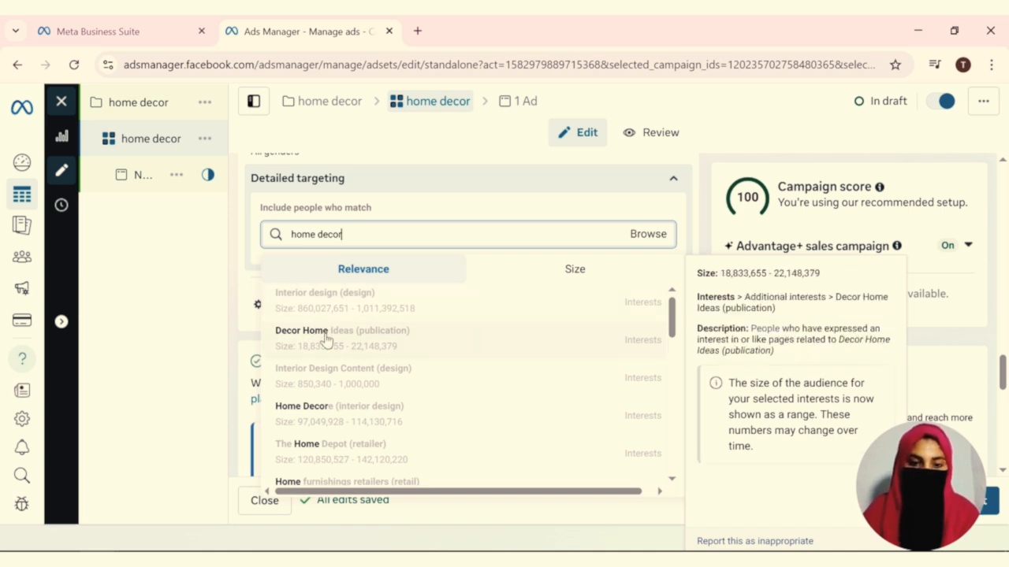
scroll(338, 349, "down", 1)
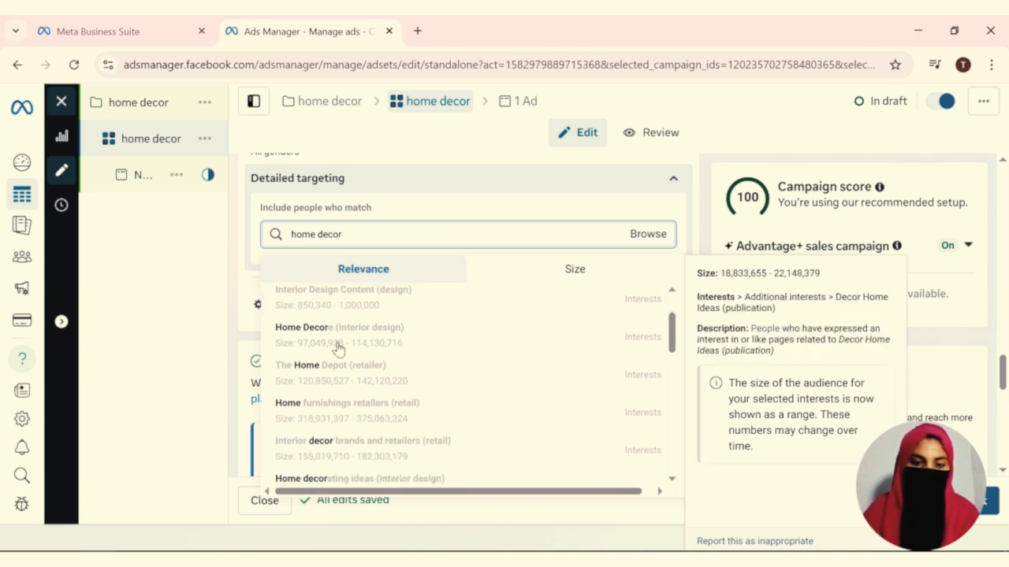
scroll(339, 347, "up", 1)
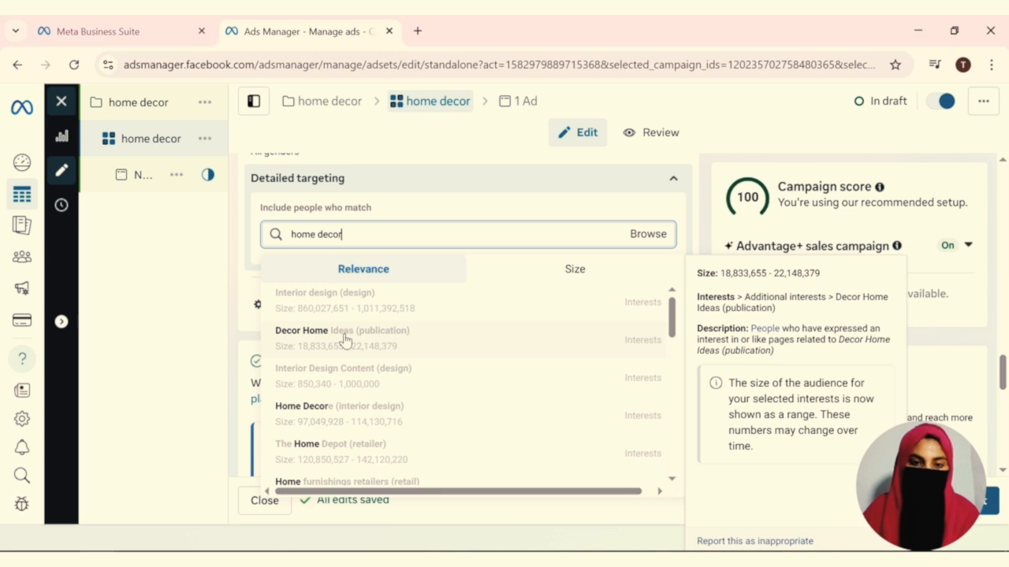
left_click(344, 340)
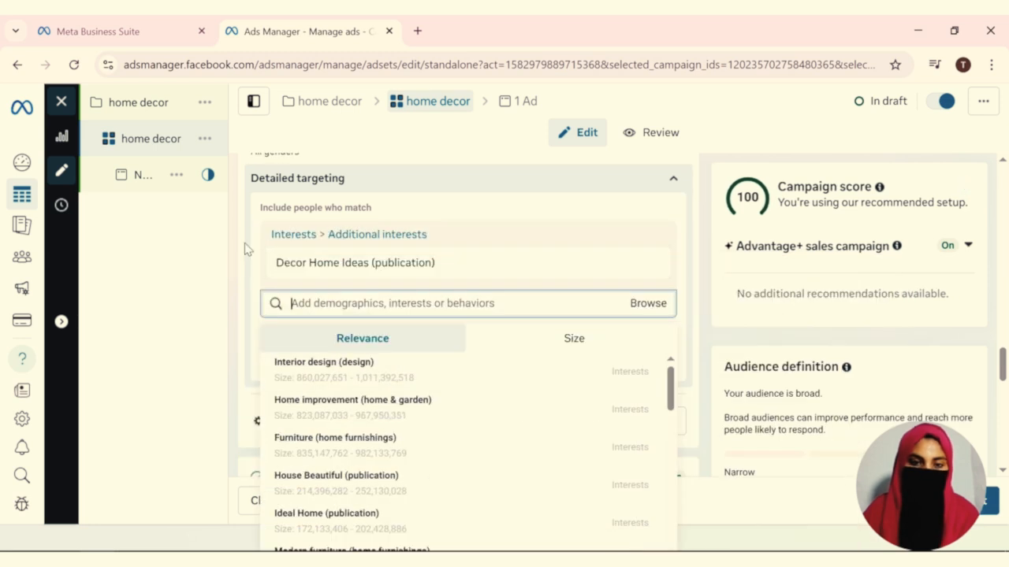
left_click(244, 250)
Step: Search the detailed targeting options for "furniture" and add the interest Modern furniture (home furnishings)
left_click(328, 306)
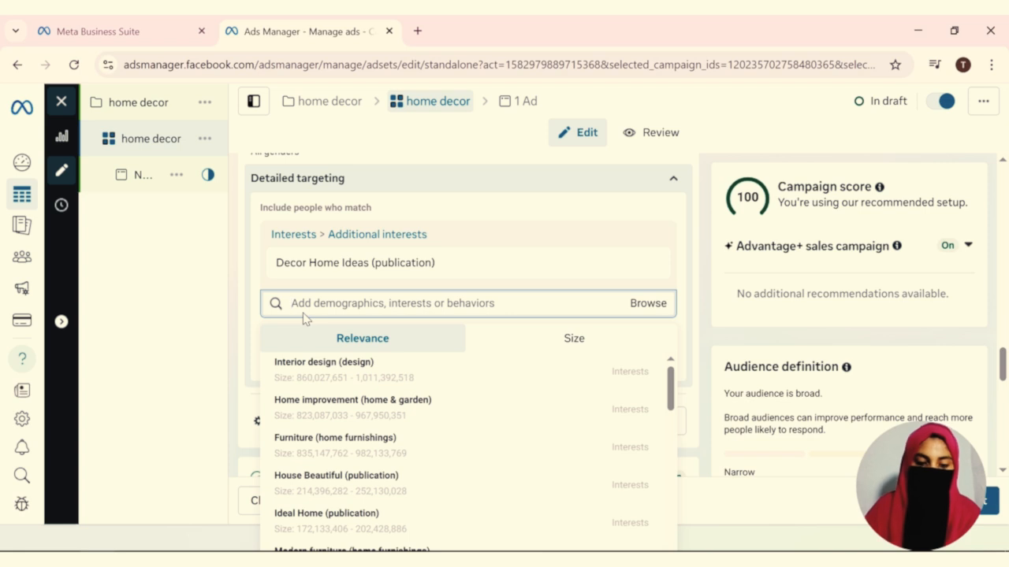
type("deco")
key("BackSpace")
key("BackSpace")
key("BackSpace")
key("BackSpace")
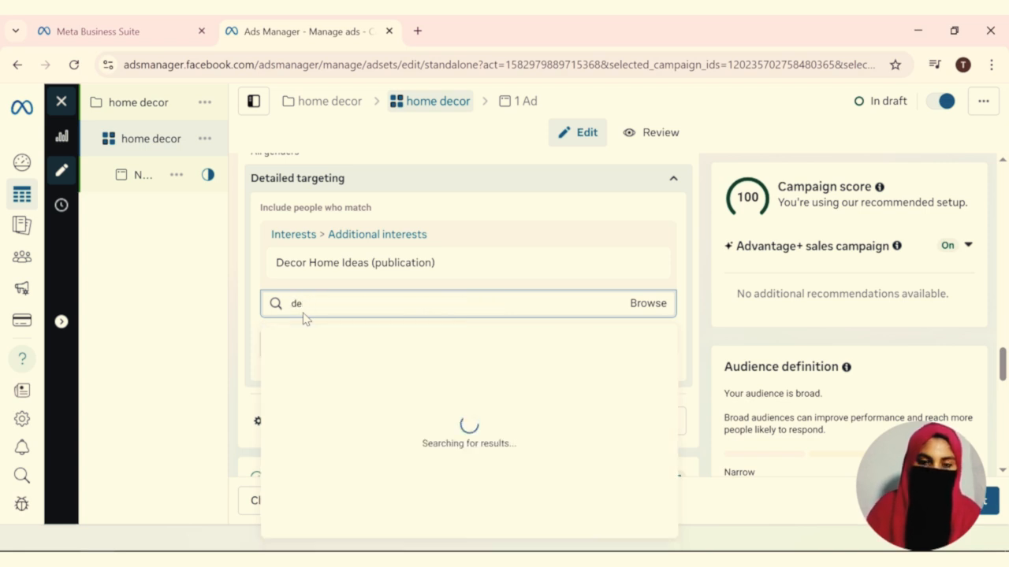
type("furniture")
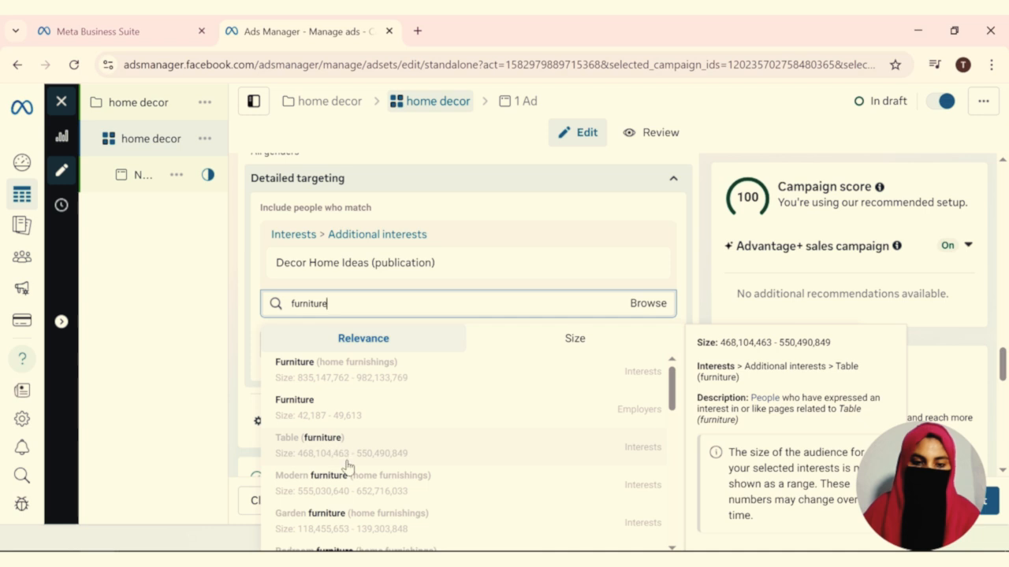
left_click(360, 485)
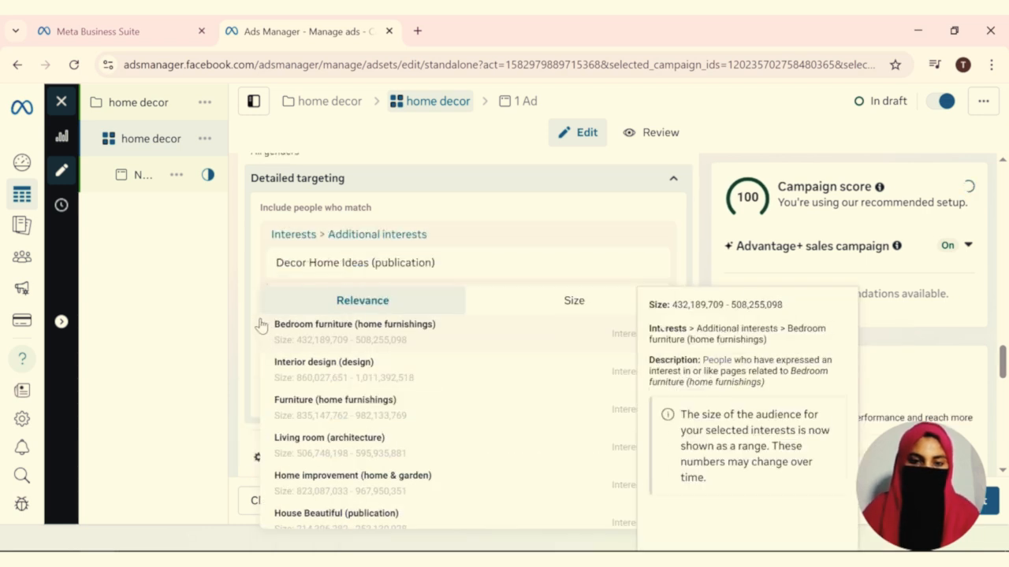
left_click(259, 319)
Step: Define the detailed targeting further so that people must also match the relationship status Married
scroll(276, 356, "down", 1)
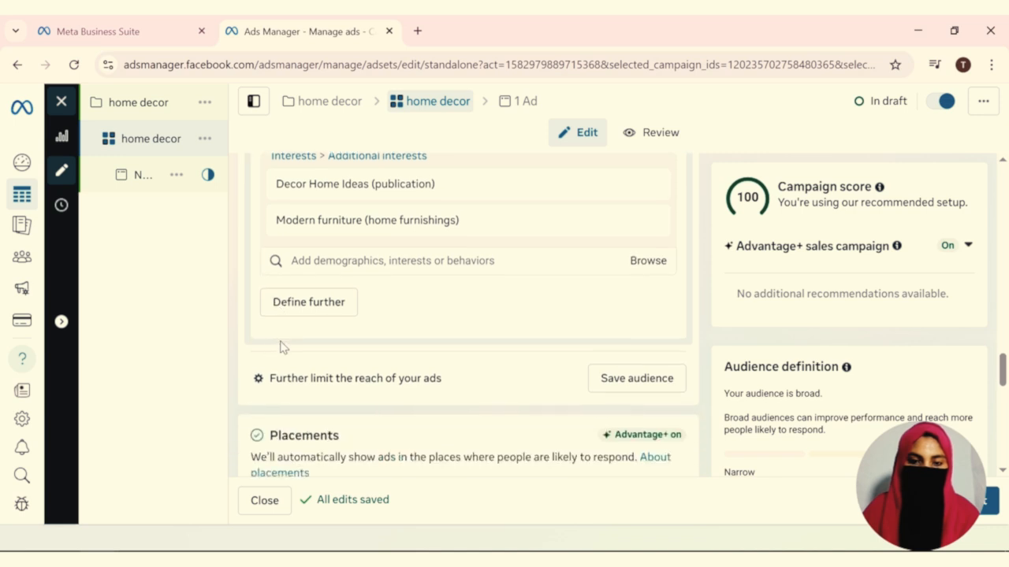
left_click(285, 308)
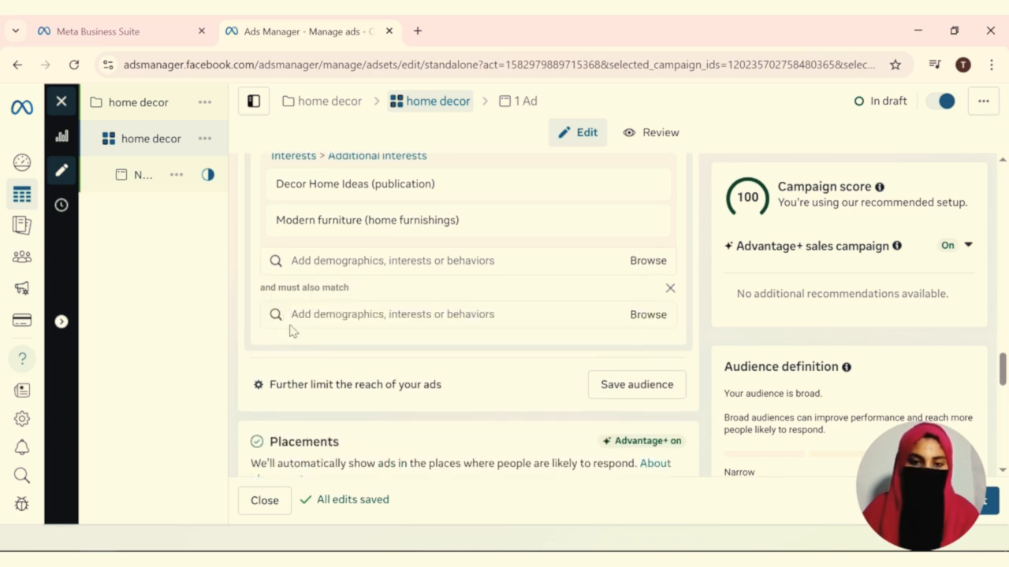
left_click(315, 314)
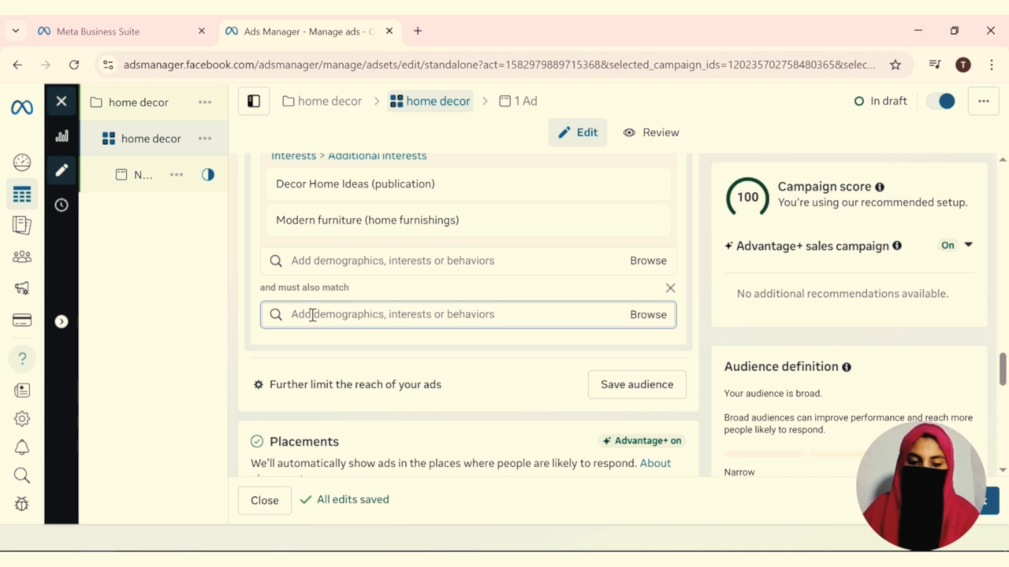
type("marr")
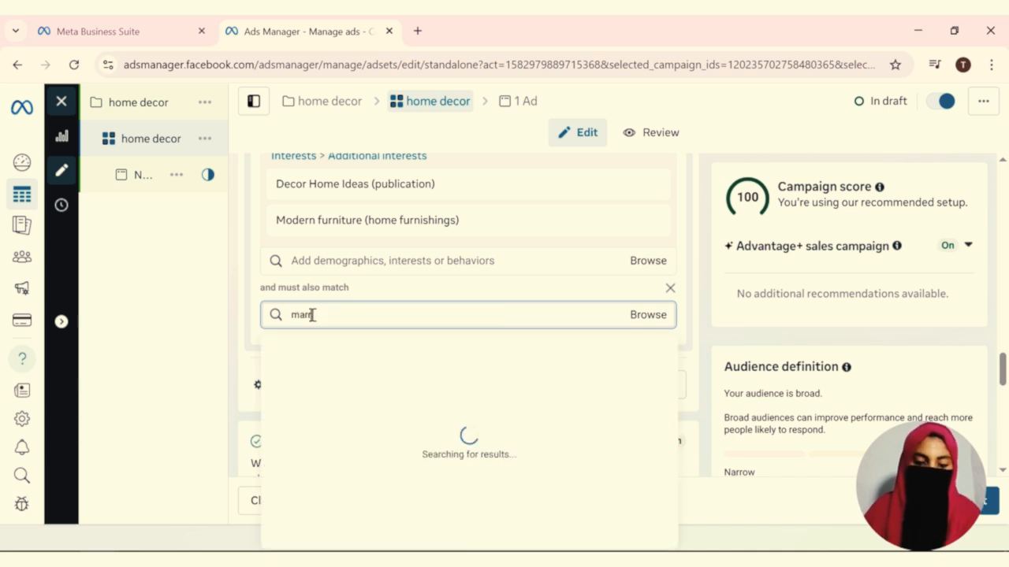
type("ied")
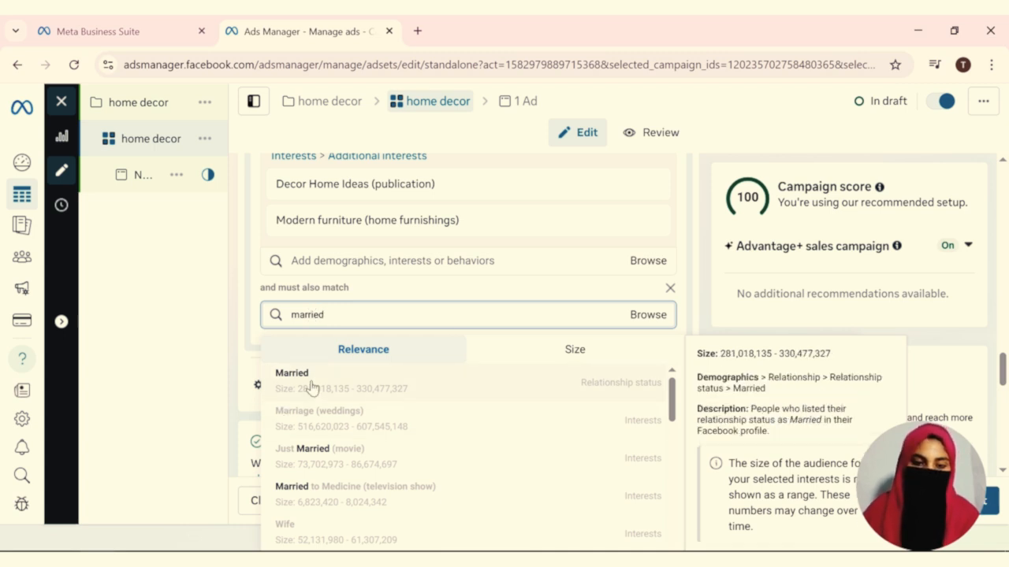
key("Return")
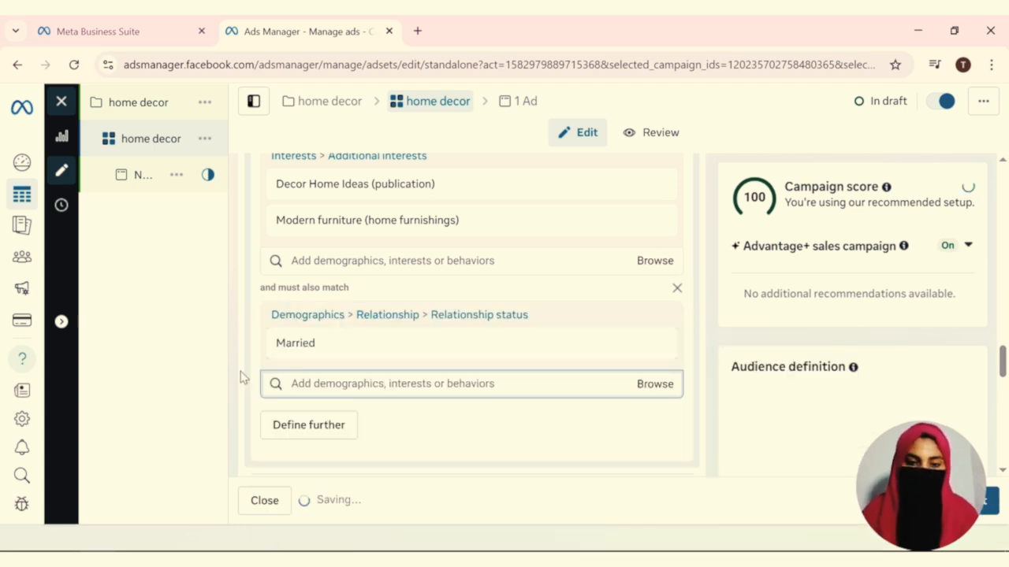
left_click(245, 301)
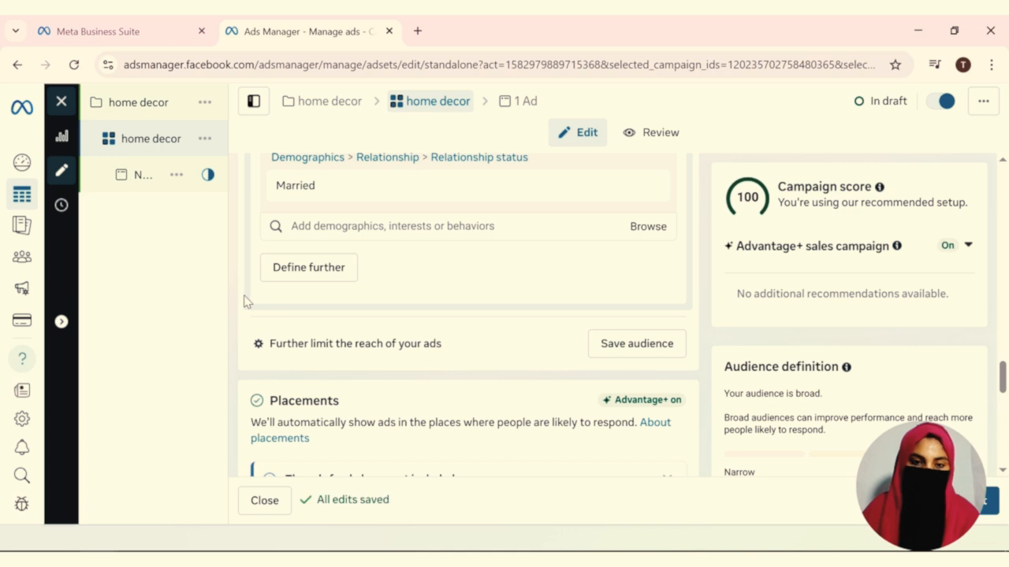
Step: Exclude Messenger and Threads from the ad set's placement platforms, keeping Facebook, Instagram and Audience Network
scroll(245, 301, "down", 2)
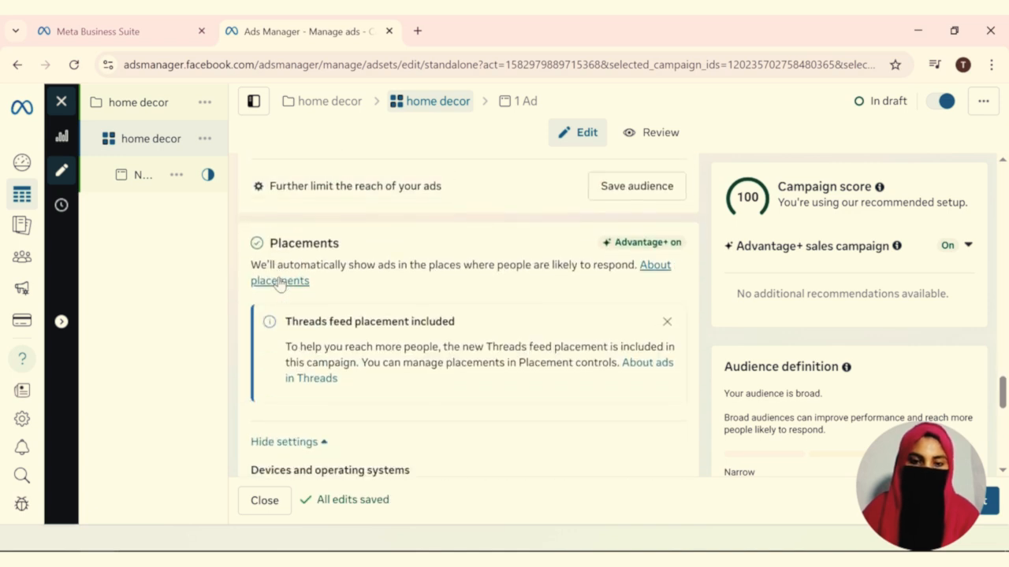
scroll(279, 279, "down", 1)
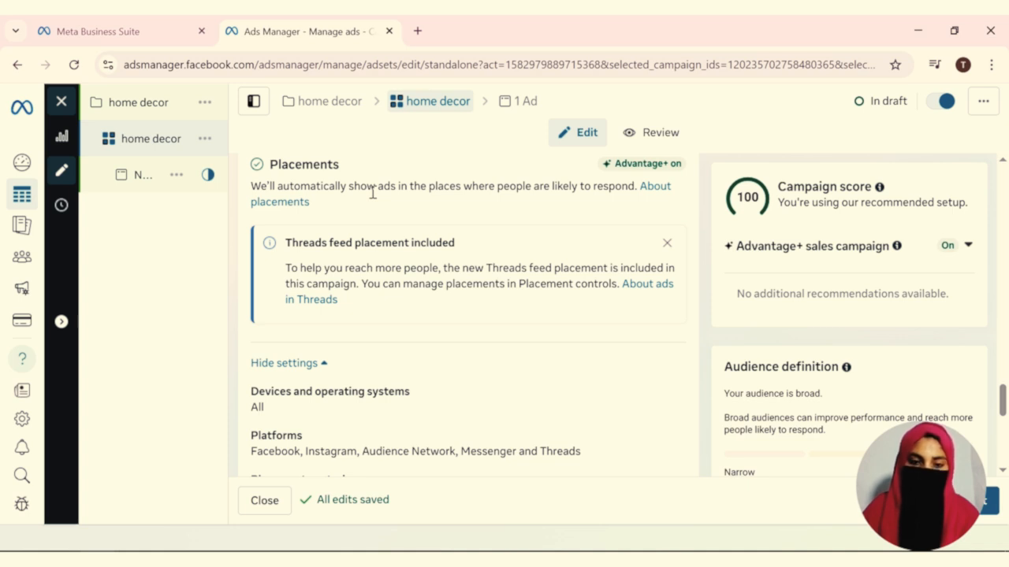
scroll(347, 264, "down", 2)
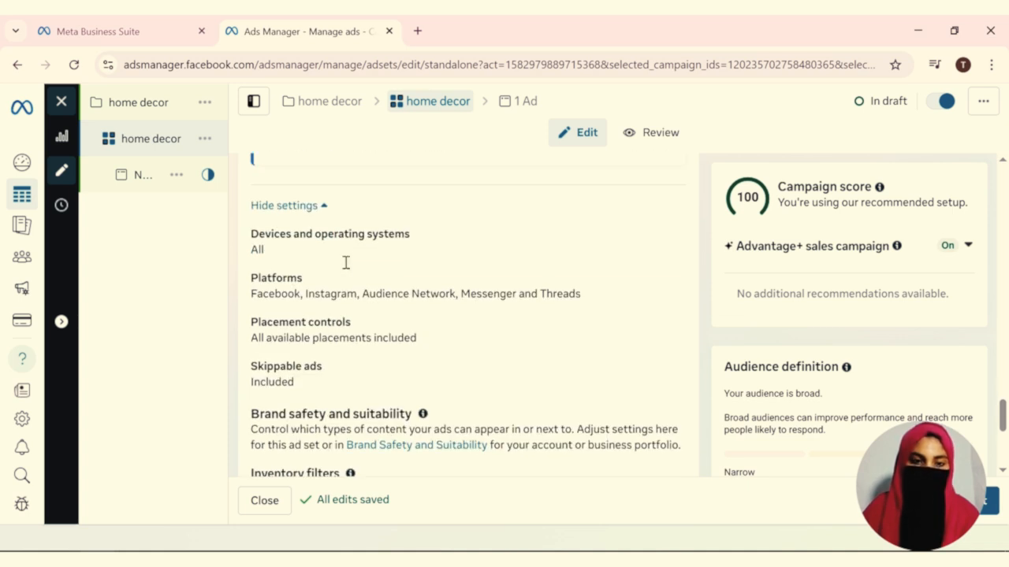
left_click(329, 286)
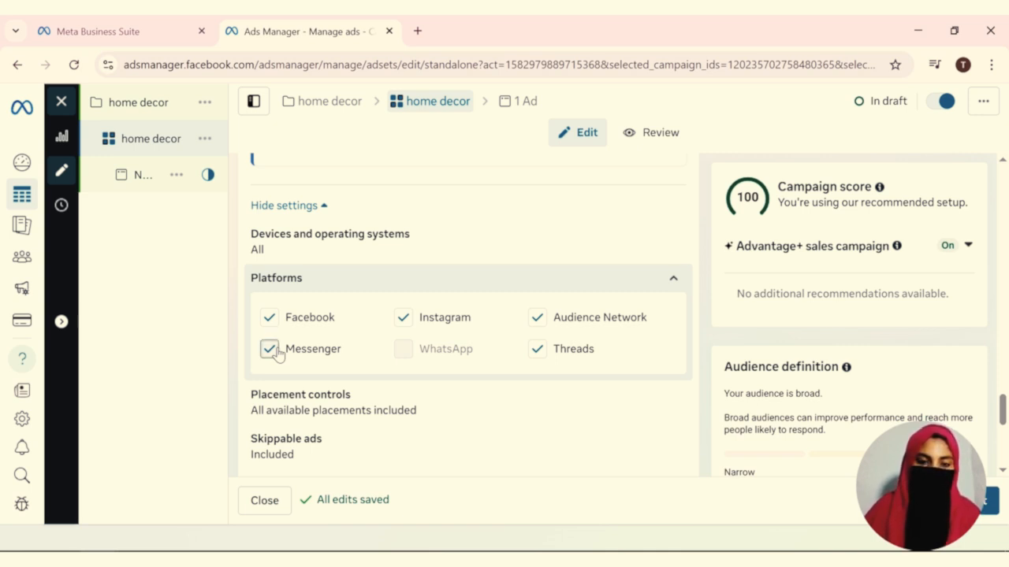
left_click(271, 349)
left_click(536, 348)
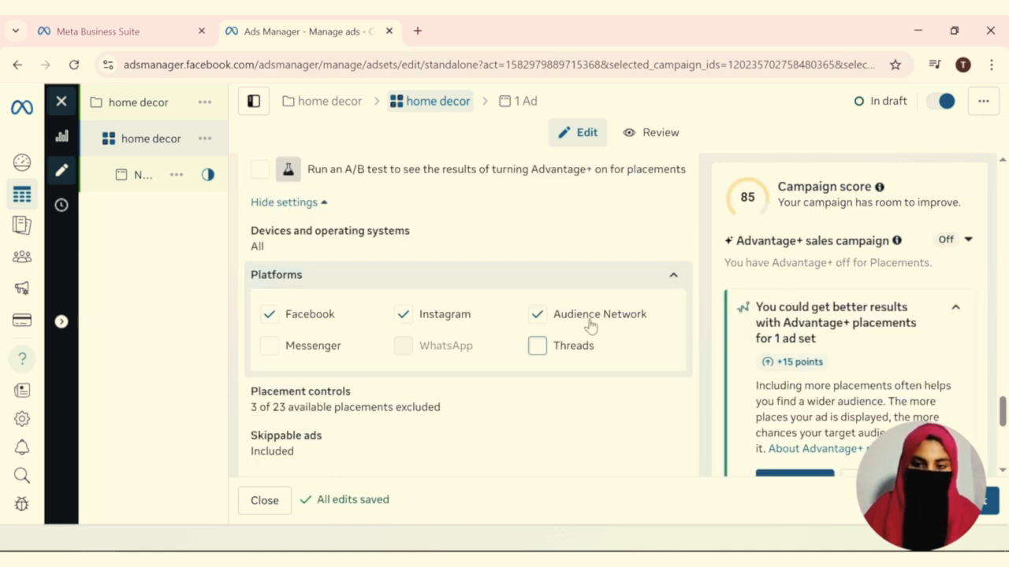
left_click(670, 277)
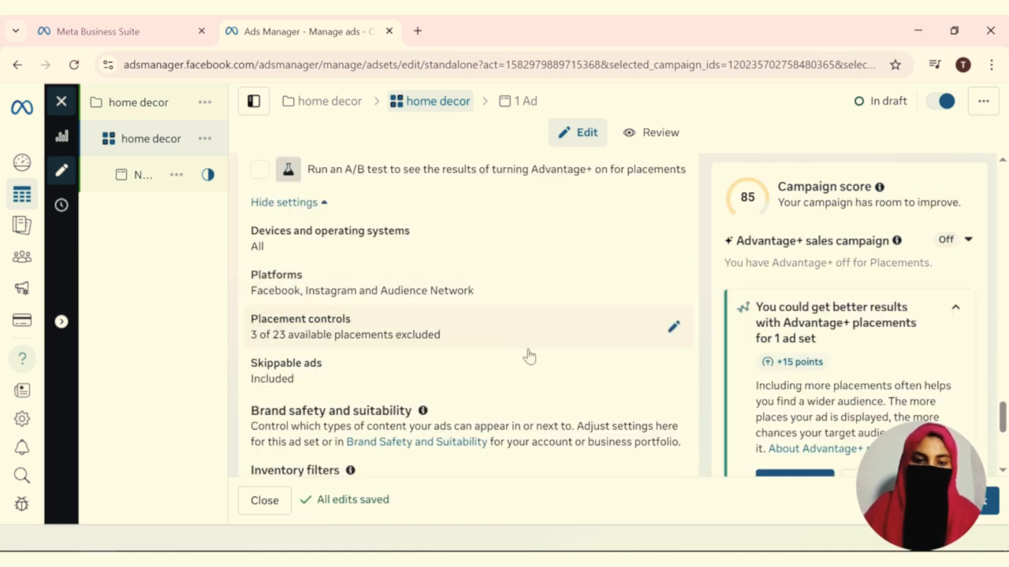
Step: Examine the ad set's placement controls and its brand safety and inventory filter settings, and open its ad for editing
left_click(387, 334)
scroll(320, 390, "down", 2)
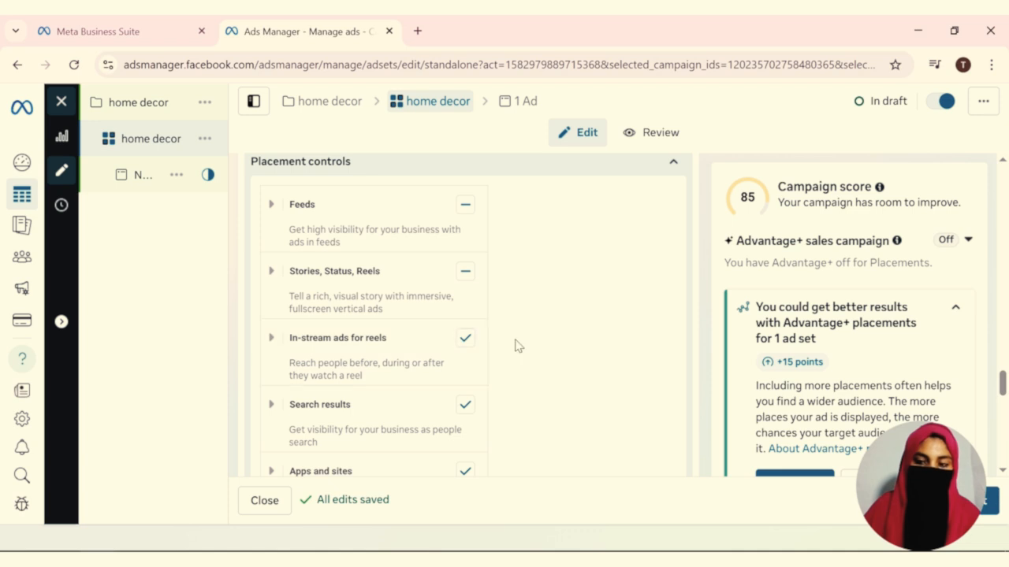
scroll(516, 345, "down", 1)
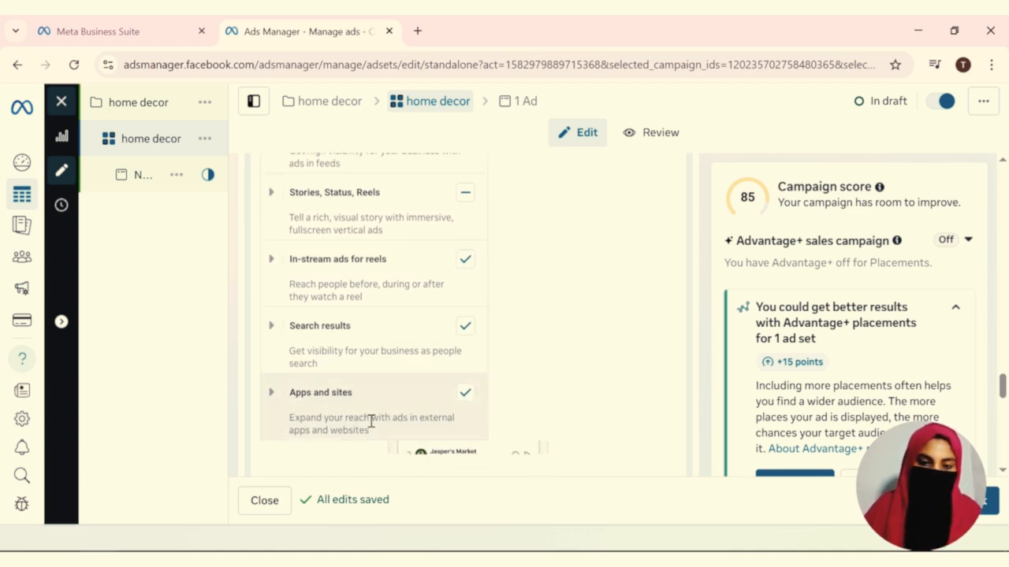
scroll(370, 421, "down", 1)
scroll(327, 420, "down", 5)
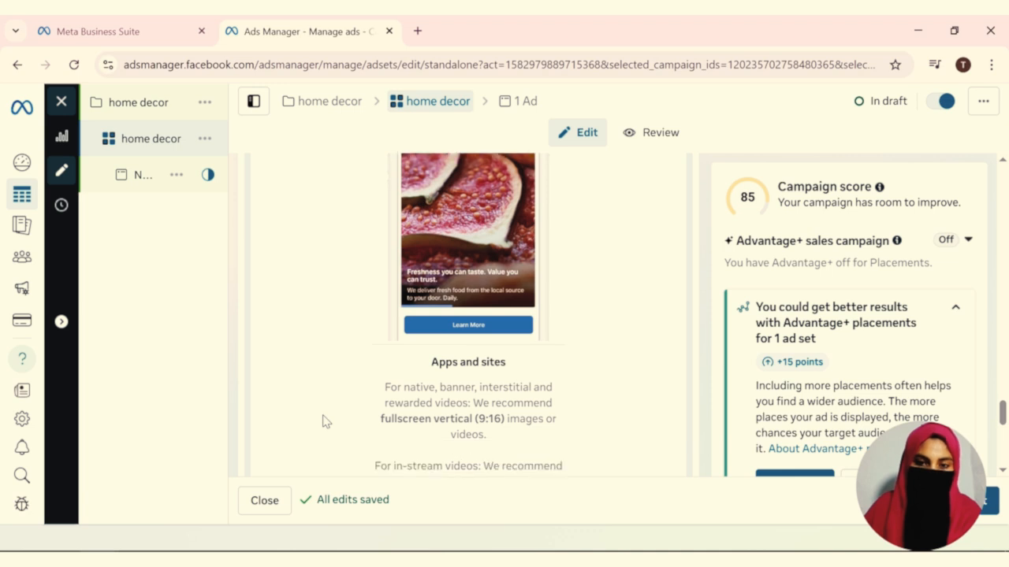
scroll(323, 415, "down", 4)
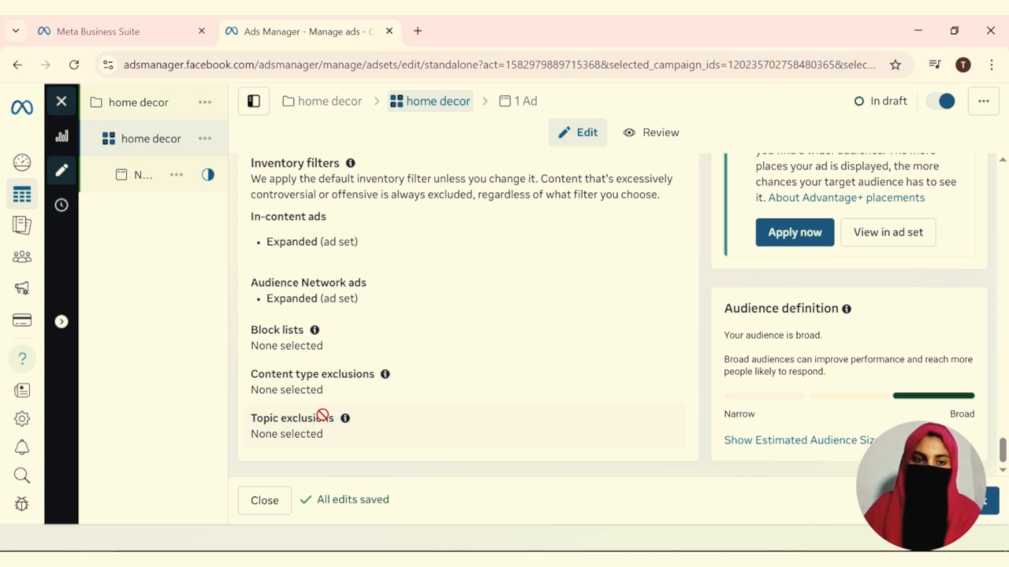
left_click(149, 179)
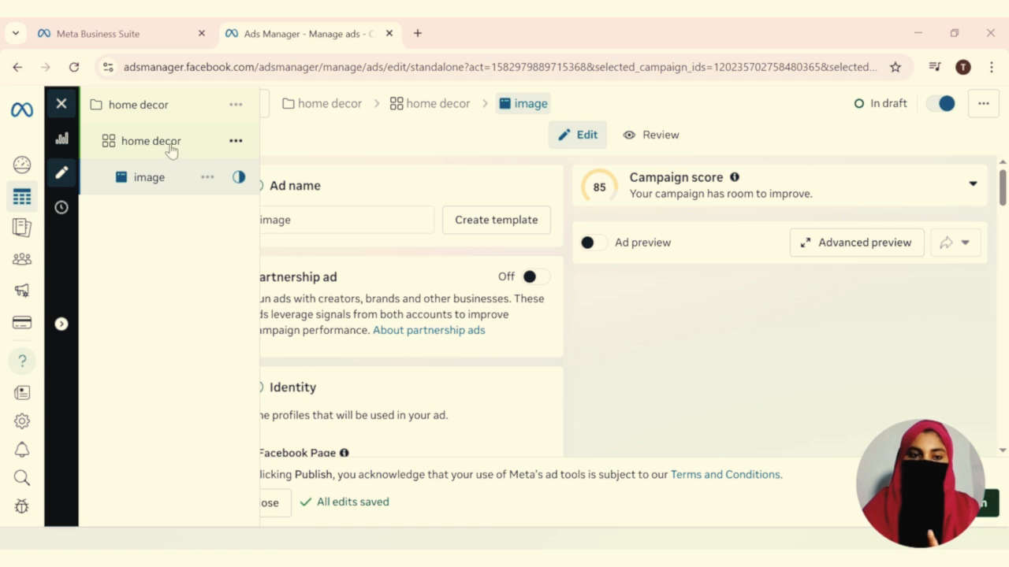
Step: Duplicate the home decor ad set into the existing campaign home decor, with 1 copy
left_click(234, 142)
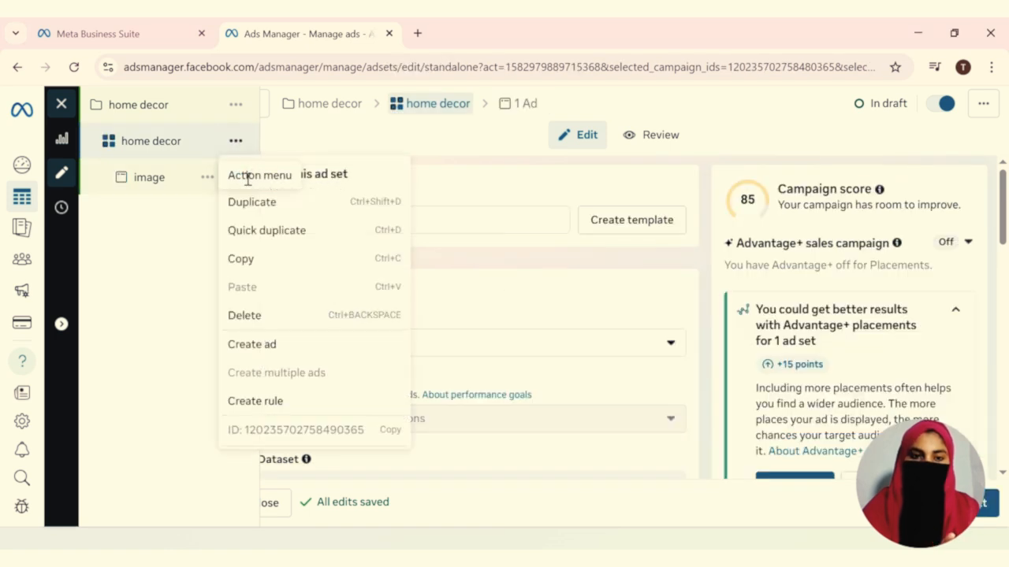
left_click(304, 205)
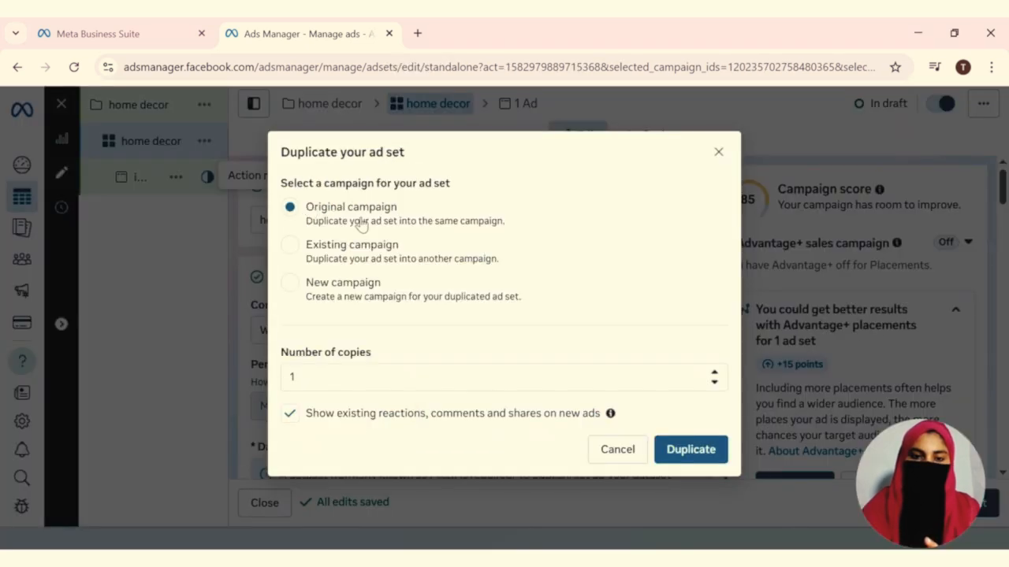
left_click(290, 244)
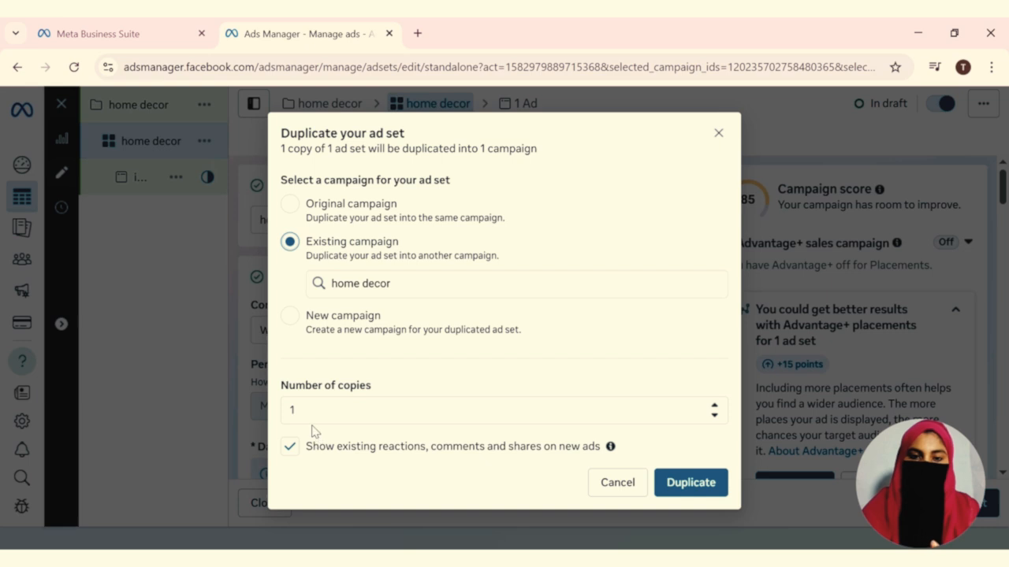
left_click_drag(308, 410, 257, 410)
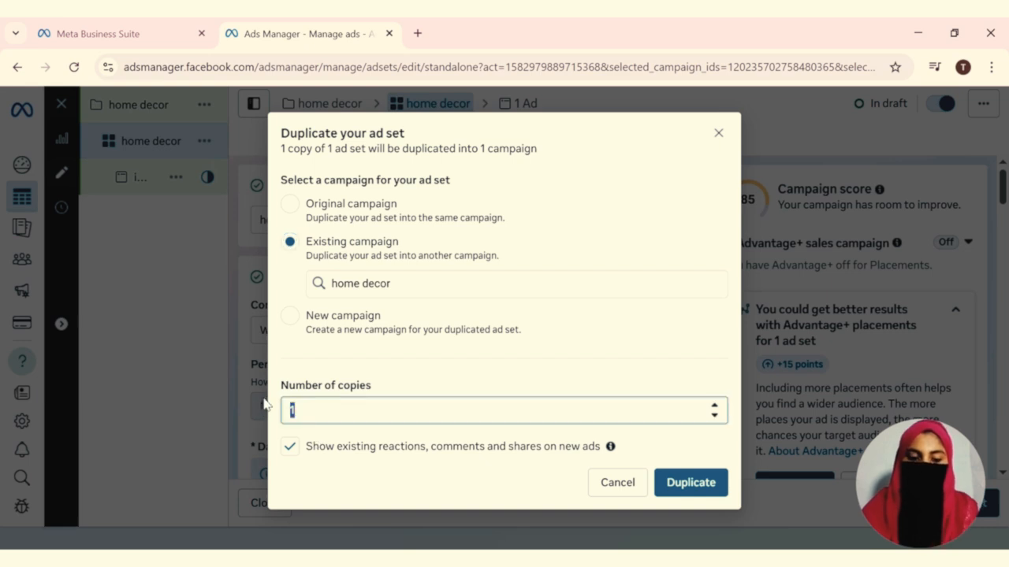
type("2")
key("BackSpace")
type("1")
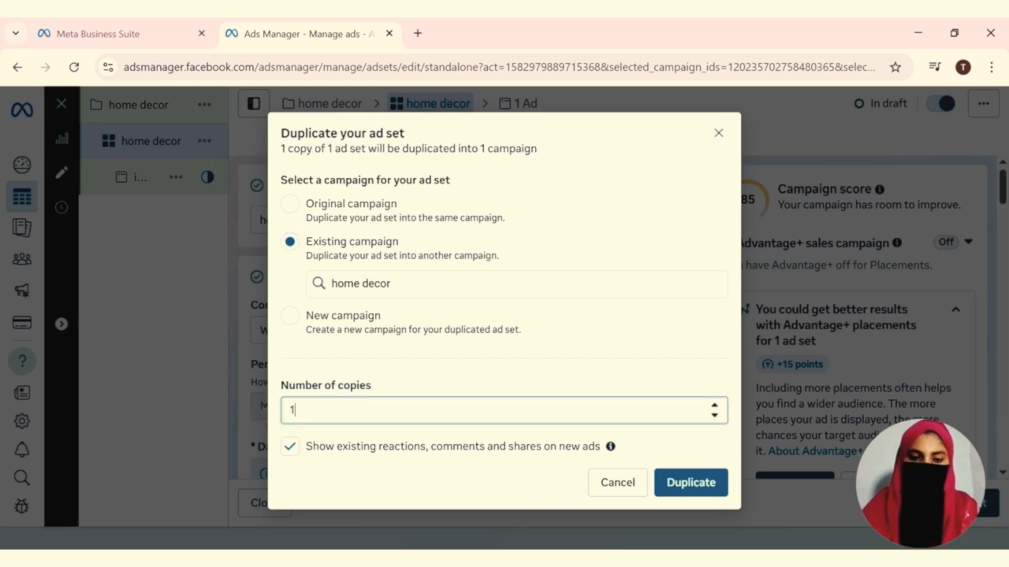
left_click(694, 489)
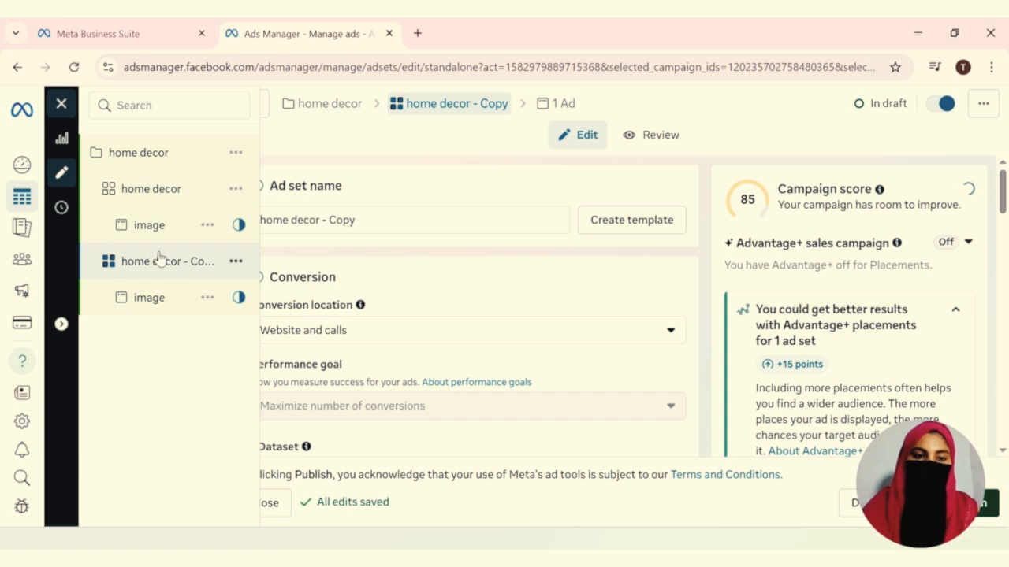
Step: Rename the duplicated ad set as "adv _adu"
triple_click(433, 228)
type("ad")
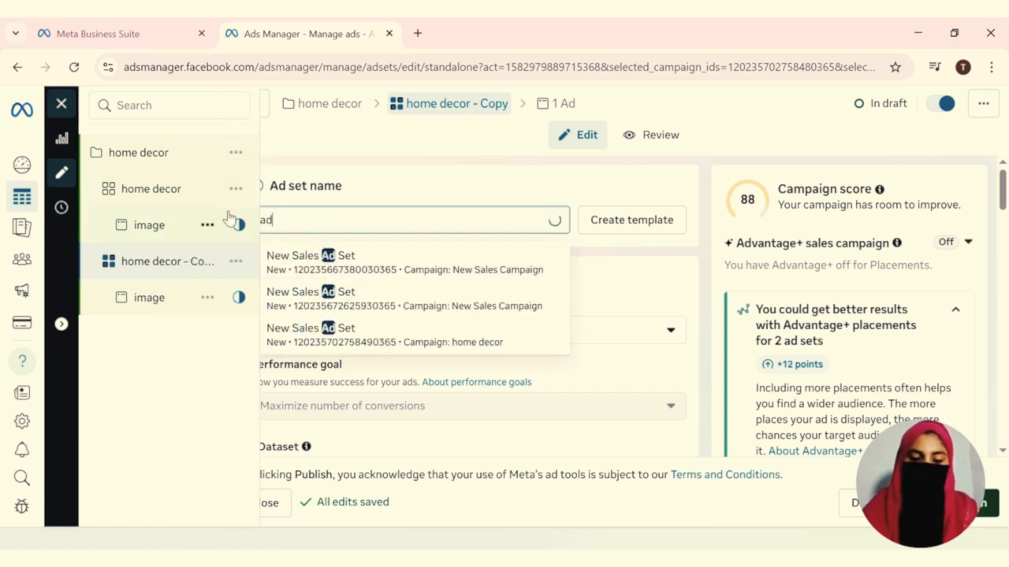
type("v _adu")
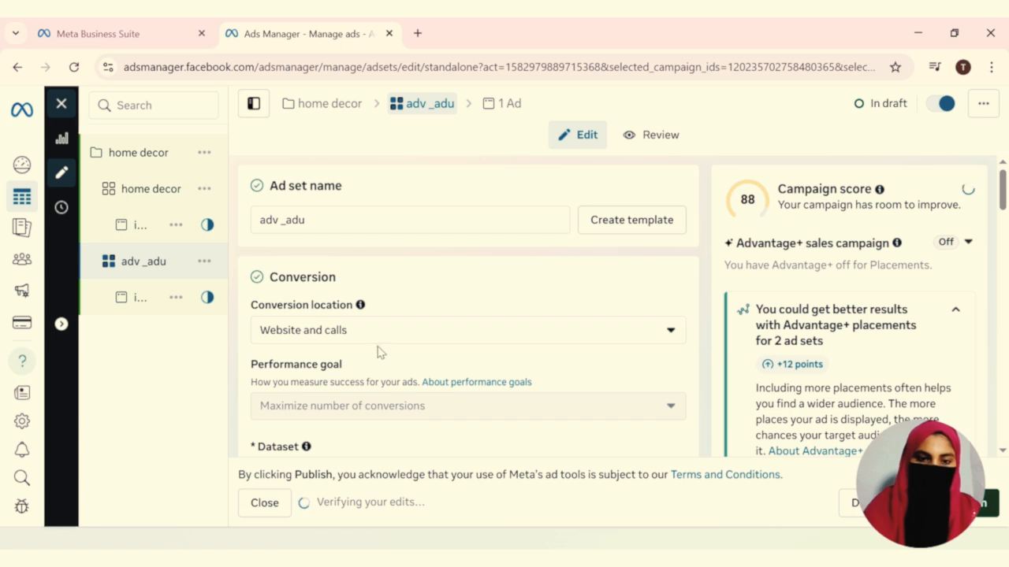
Step: Review the conversion, schedule, audience and placement settings carried over into the adv _adu ad set
scroll(371, 359, "down", 2)
scroll(355, 370, "down", 3)
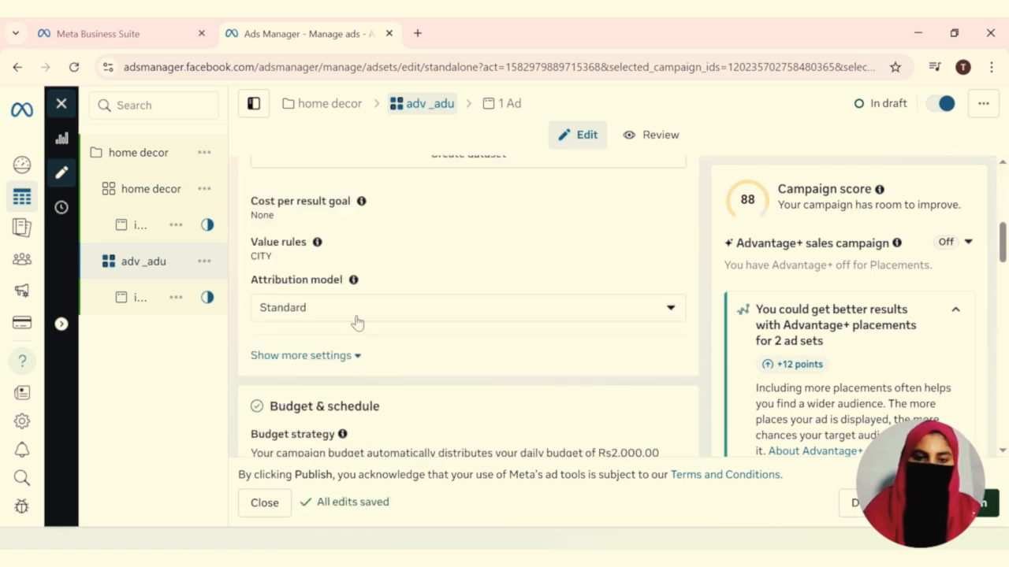
scroll(315, 378, "down", 4)
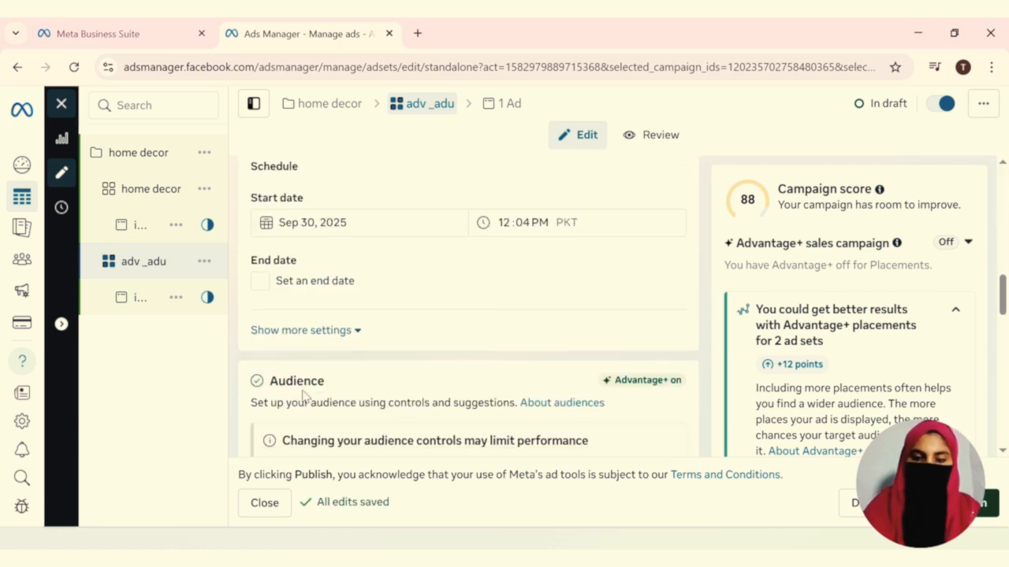
scroll(304, 394, "down", 3)
mouse_move(302, 396)
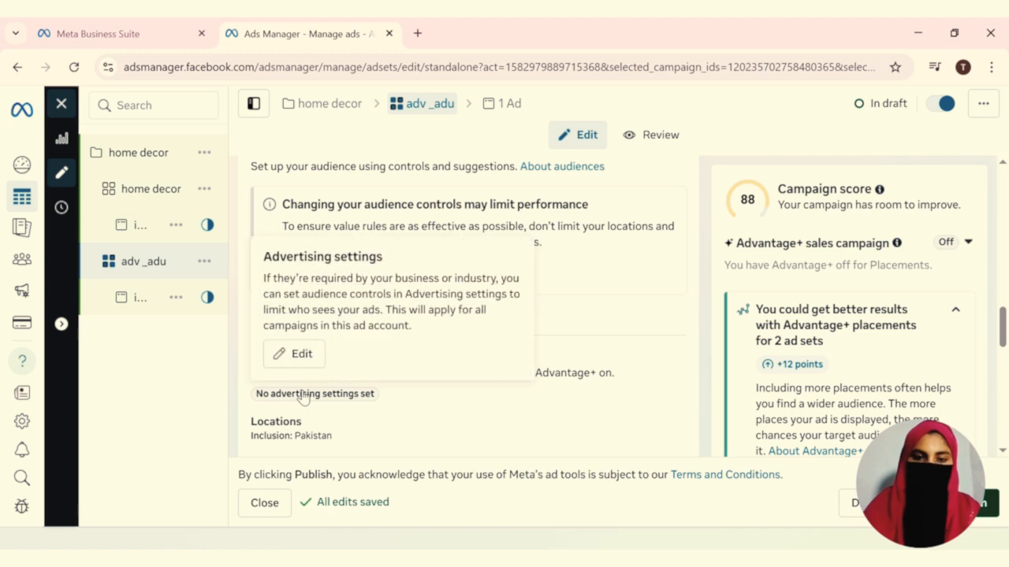
scroll(335, 349, "up", 2)
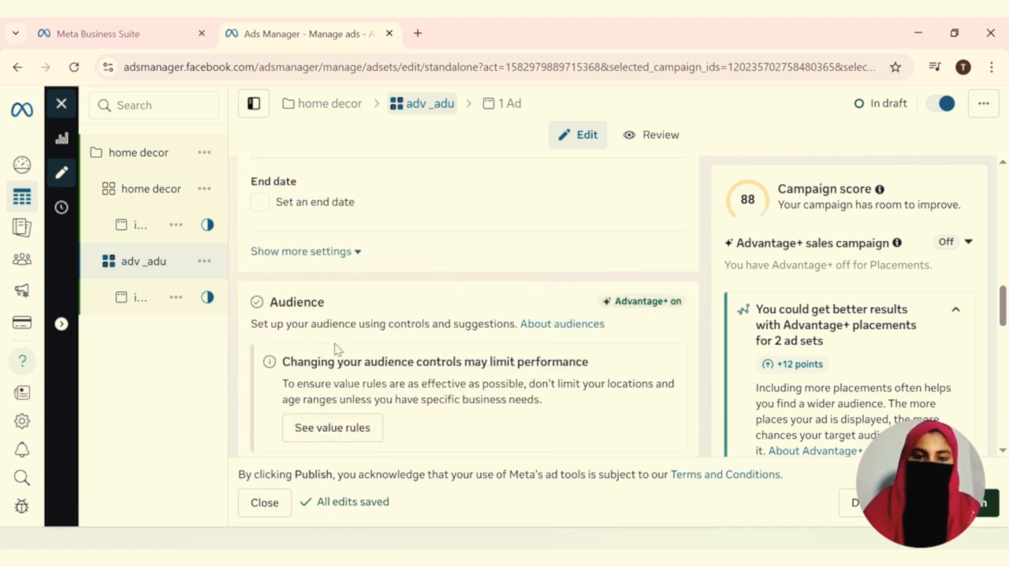
scroll(288, 363, "down", 10)
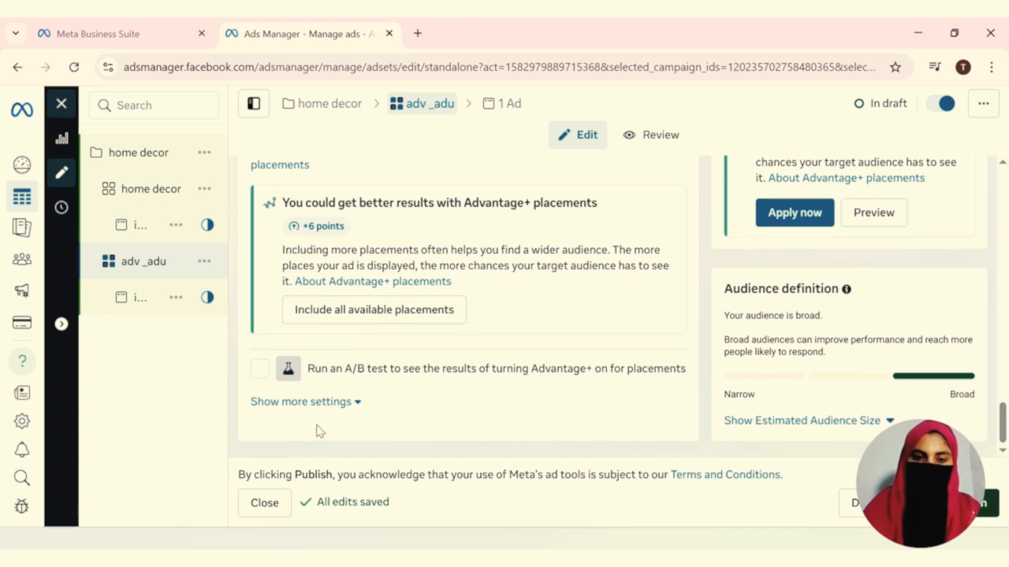
scroll(318, 425, "up", 2)
scroll(318, 426, "up", 5)
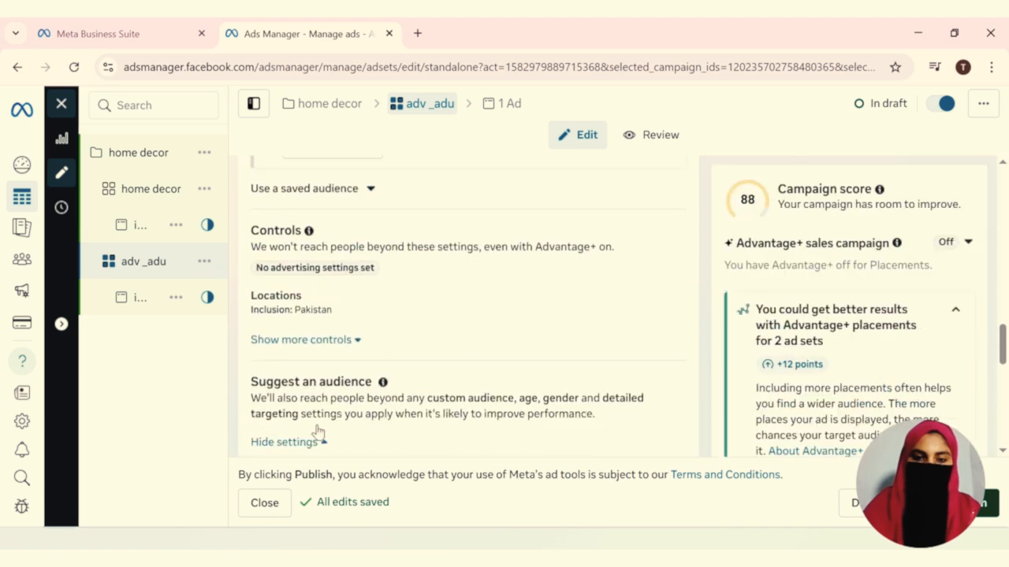
Step: Examine the suggested audience's age and gender options and the detailed placement settings of the adv _adu ad set
scroll(318, 432, "down", 1)
left_click(312, 405)
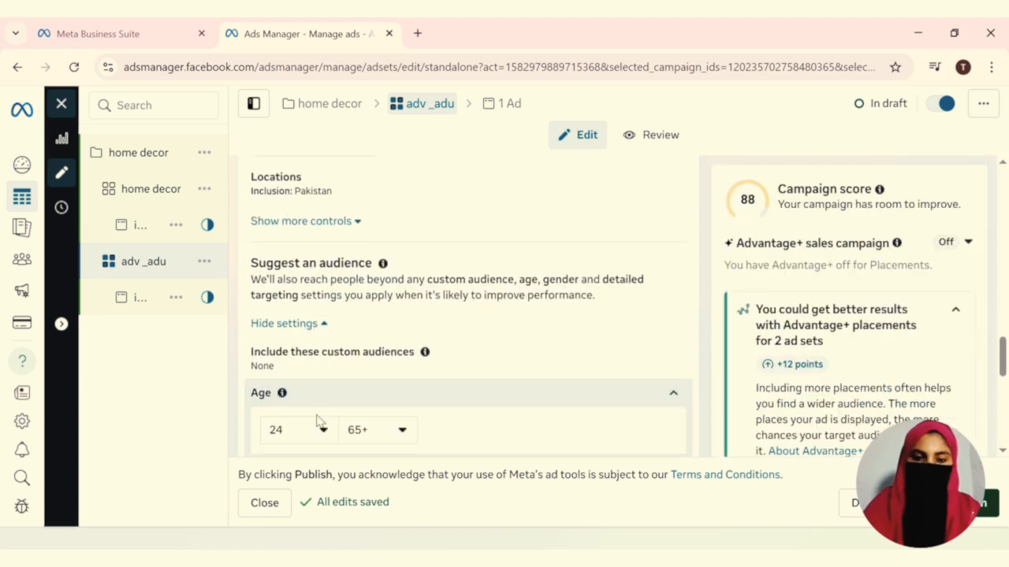
scroll(322, 423, "down", 2)
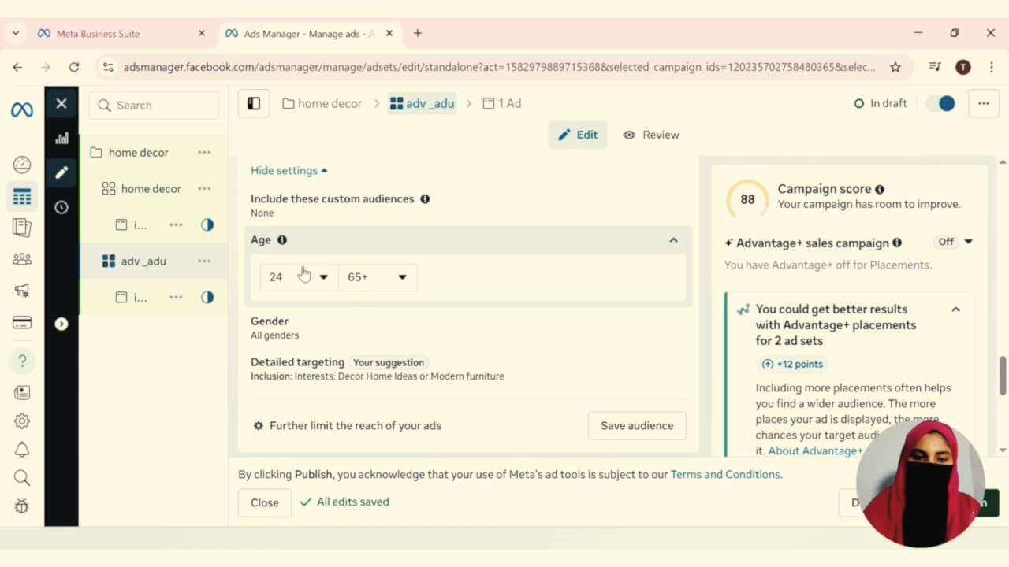
left_click(673, 241)
left_click(675, 244)
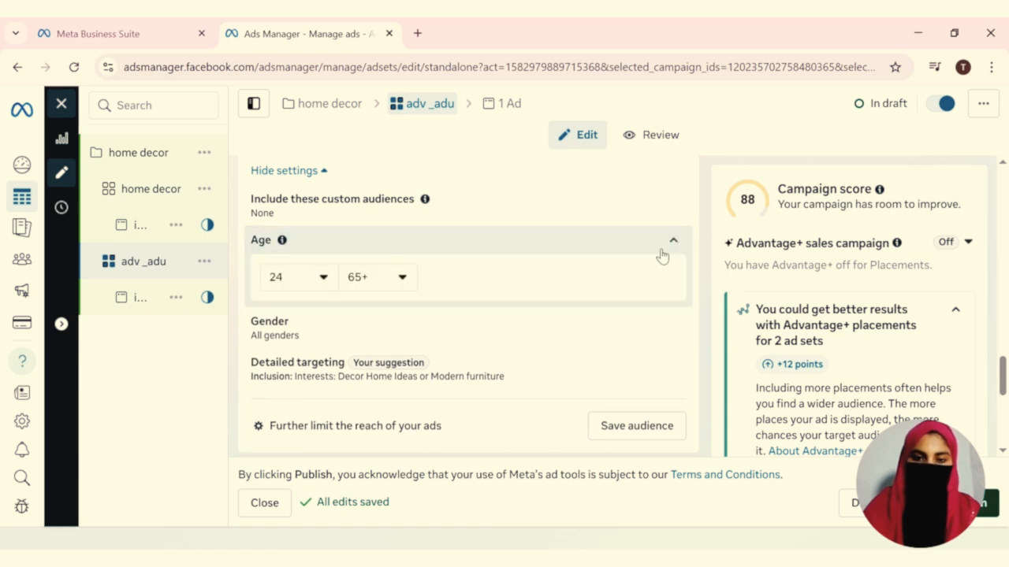
left_click(665, 251)
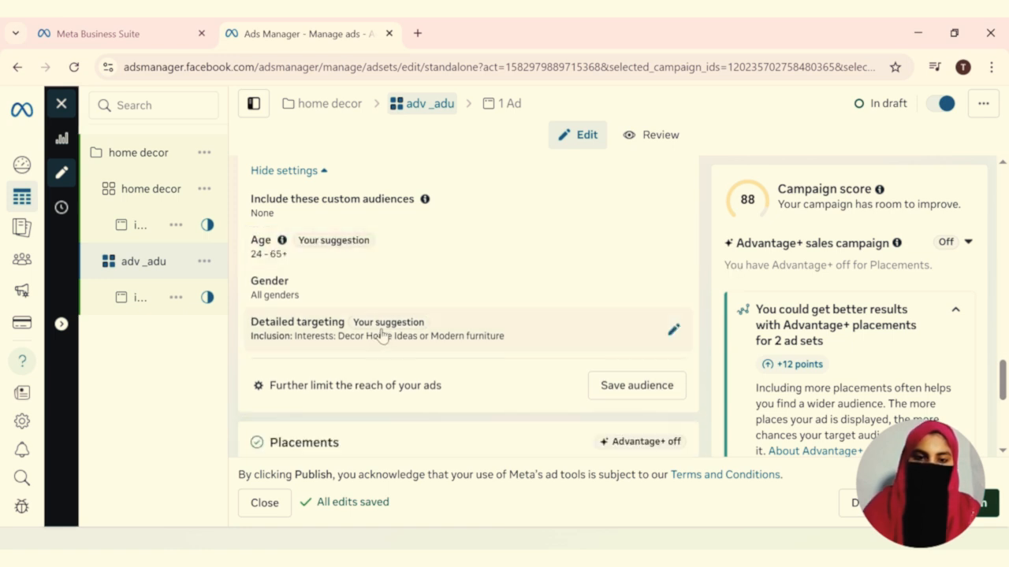
left_click(402, 288)
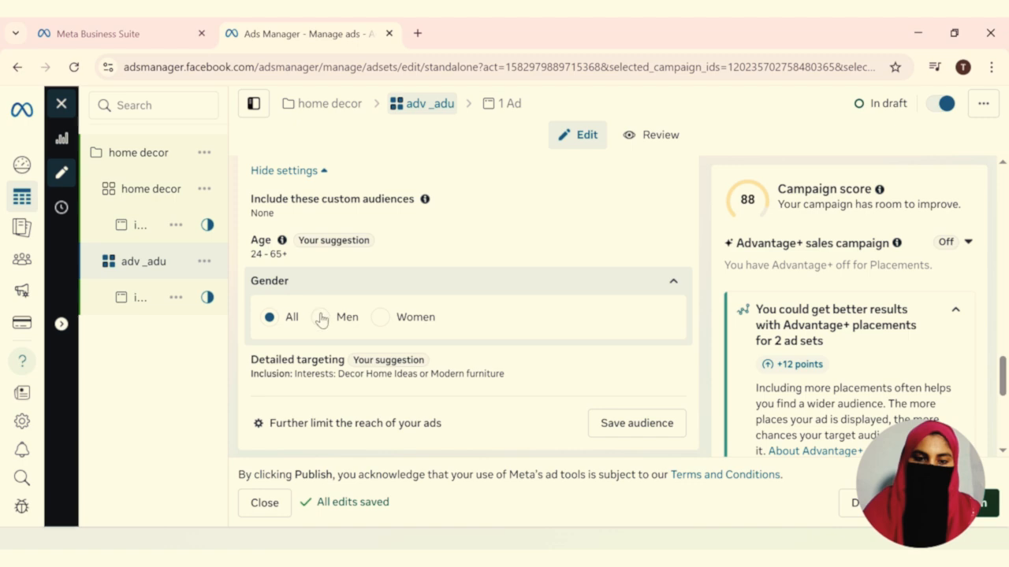
left_click(327, 254)
scroll(350, 324, "down", 5)
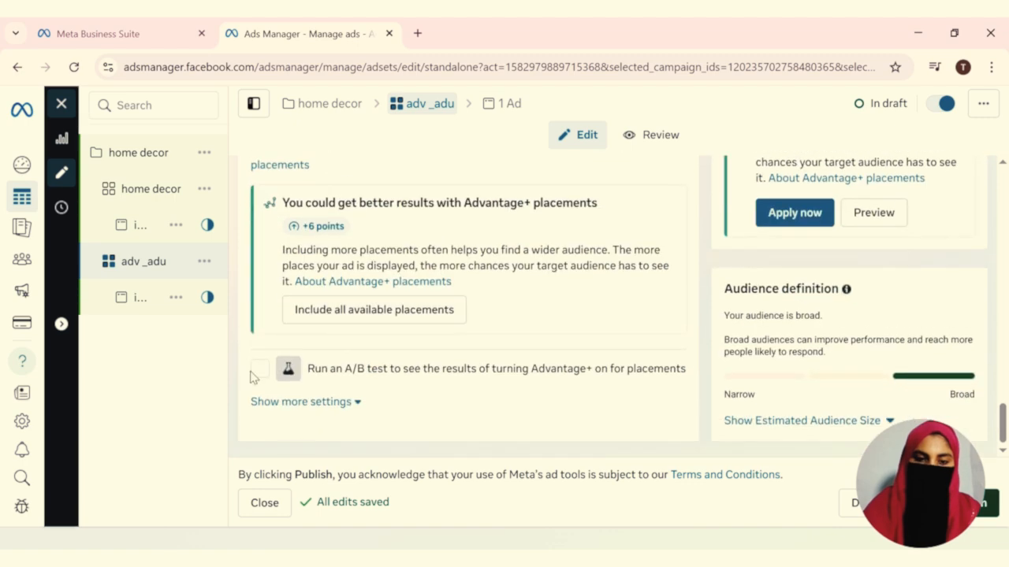
left_click(284, 401)
scroll(277, 383, "down", 3)
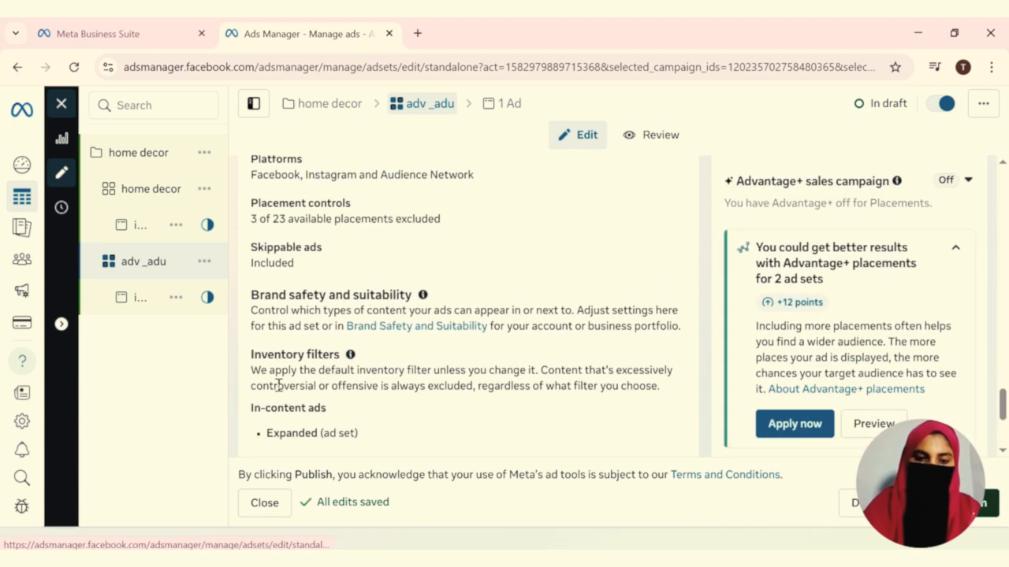
Step: Duplicate the adv _adu ad set once within its original campaign
left_click(162, 264)
left_click(216, 261)
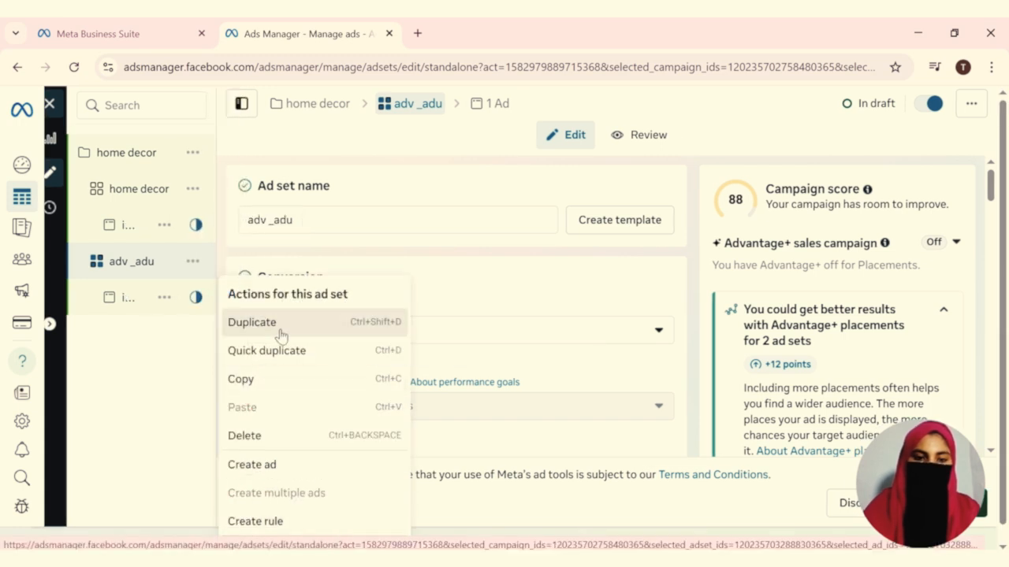
left_click(313, 328)
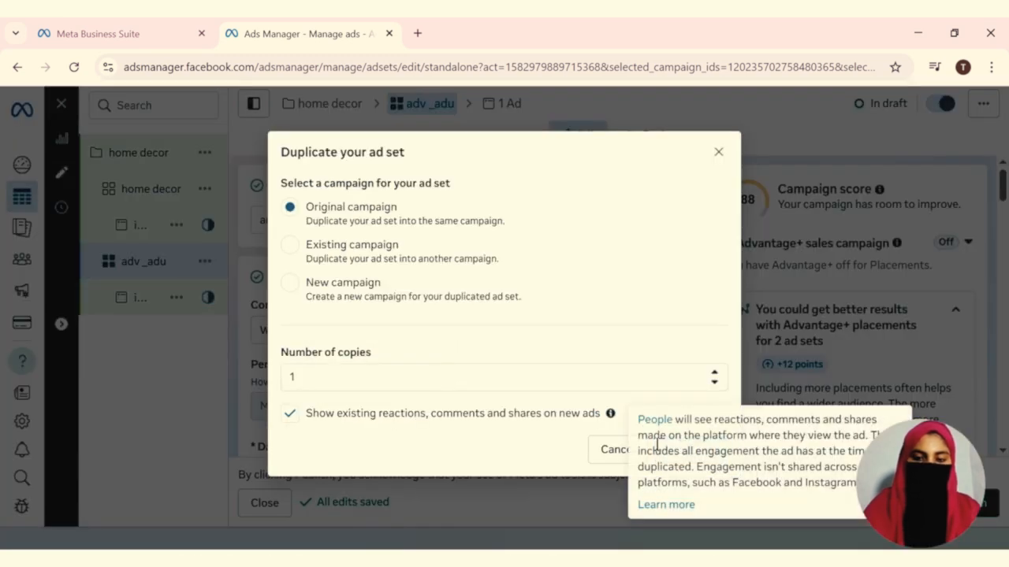
left_click(690, 459)
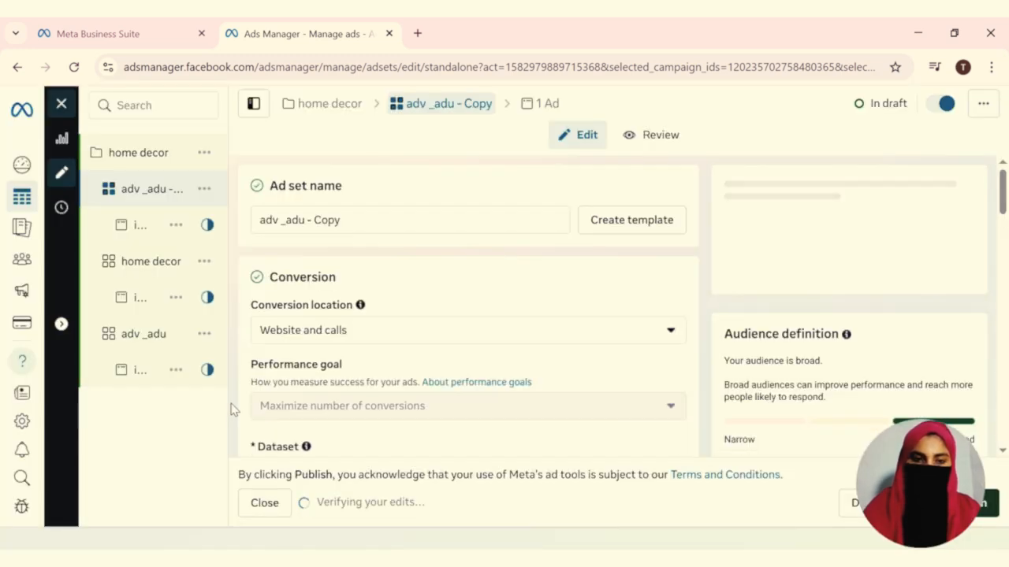
Step: Rename the duplicated ad set as "placement"
left_click_drag(378, 218, 184, 218)
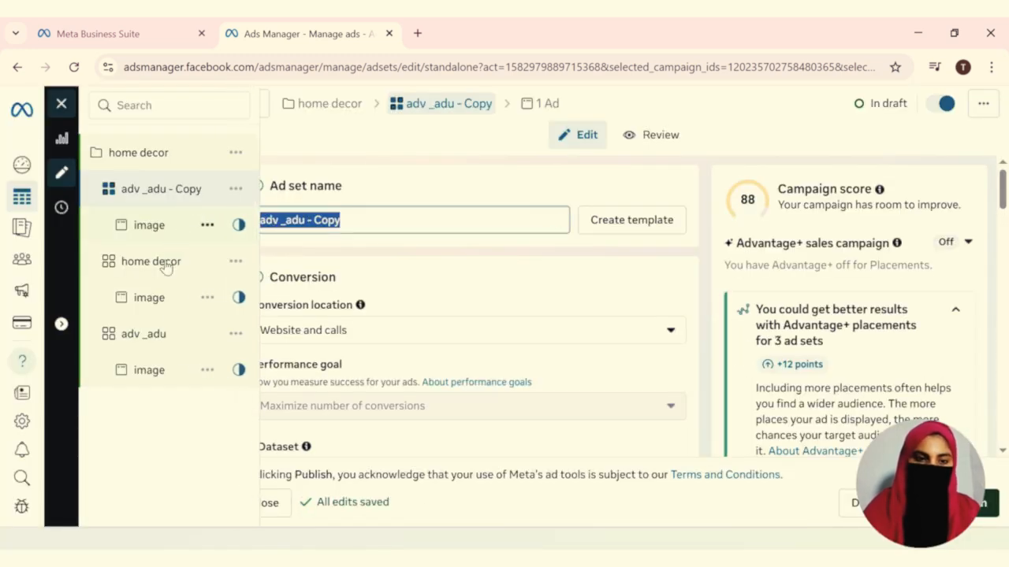
type("placement")
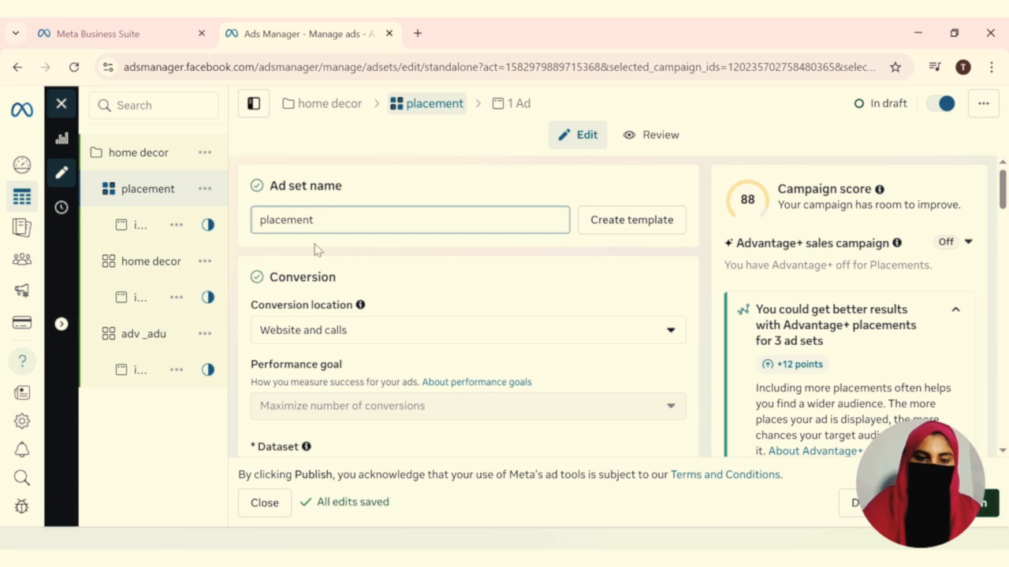
Step: Inspect the rule sets offered in the ad set's value rules, keeping the CITY rule set applied
scroll(302, 192, "down", 10)
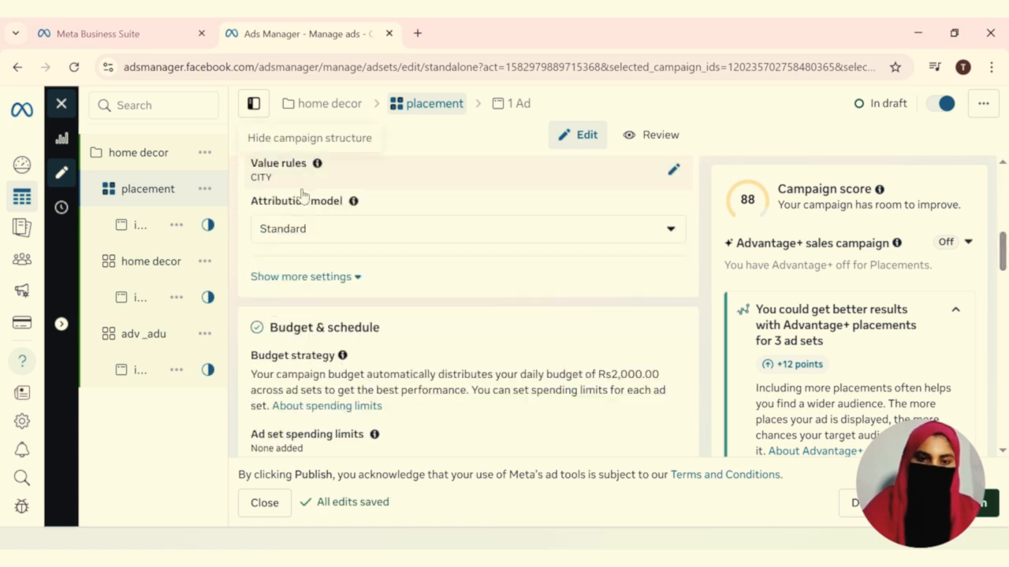
left_click(301, 189)
left_click(328, 291)
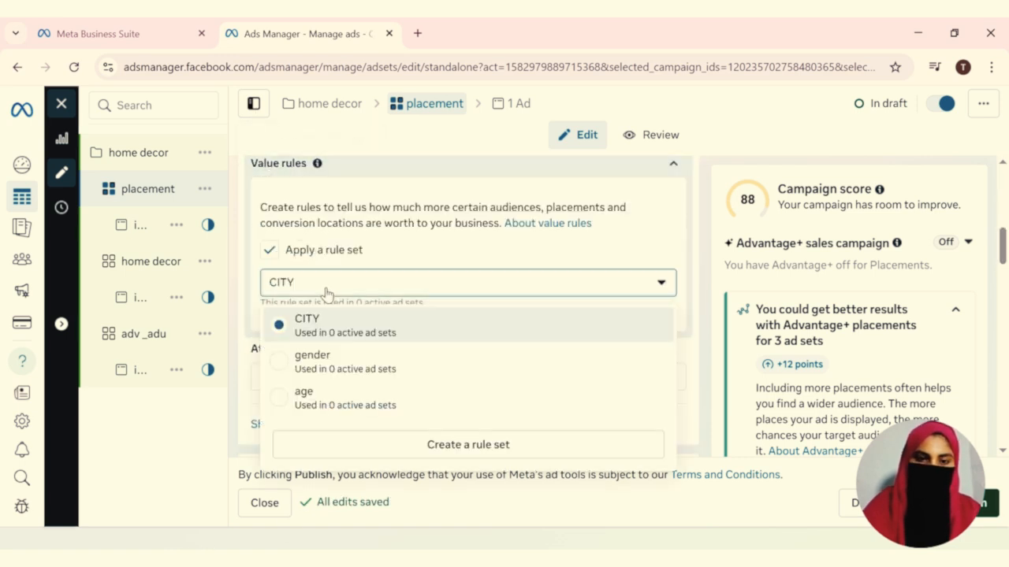
left_click(334, 318)
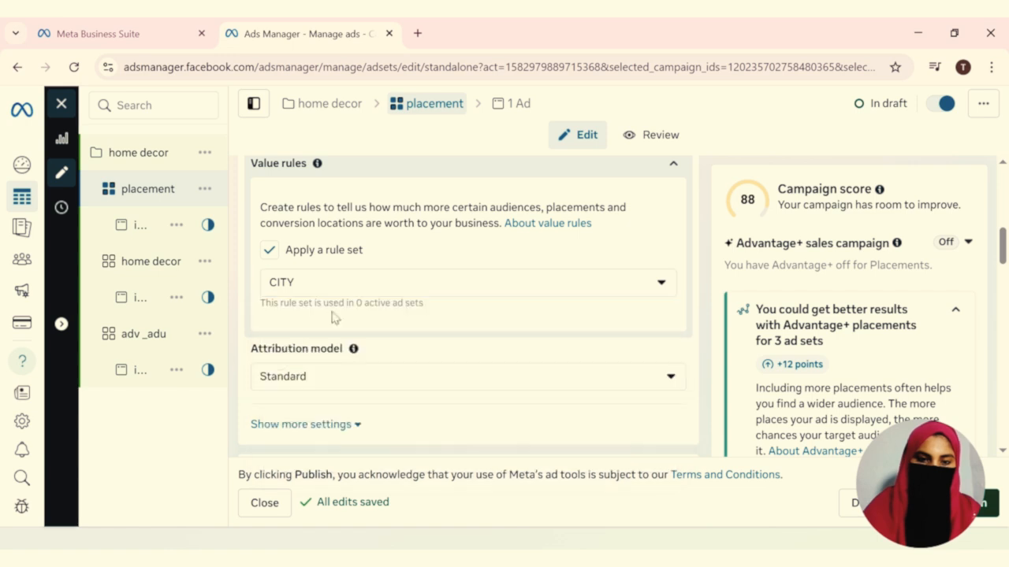
left_click(268, 250)
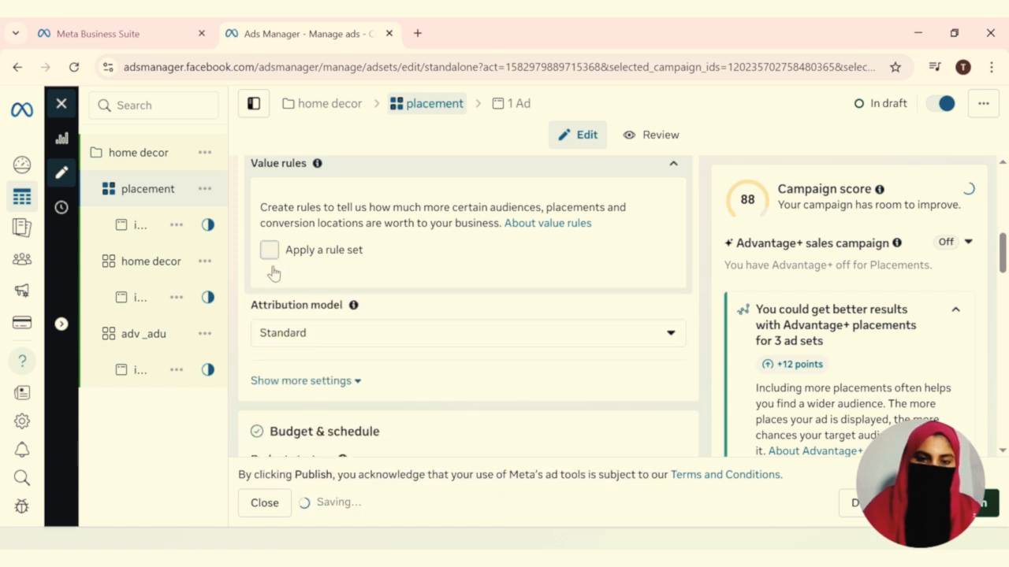
left_click(268, 251)
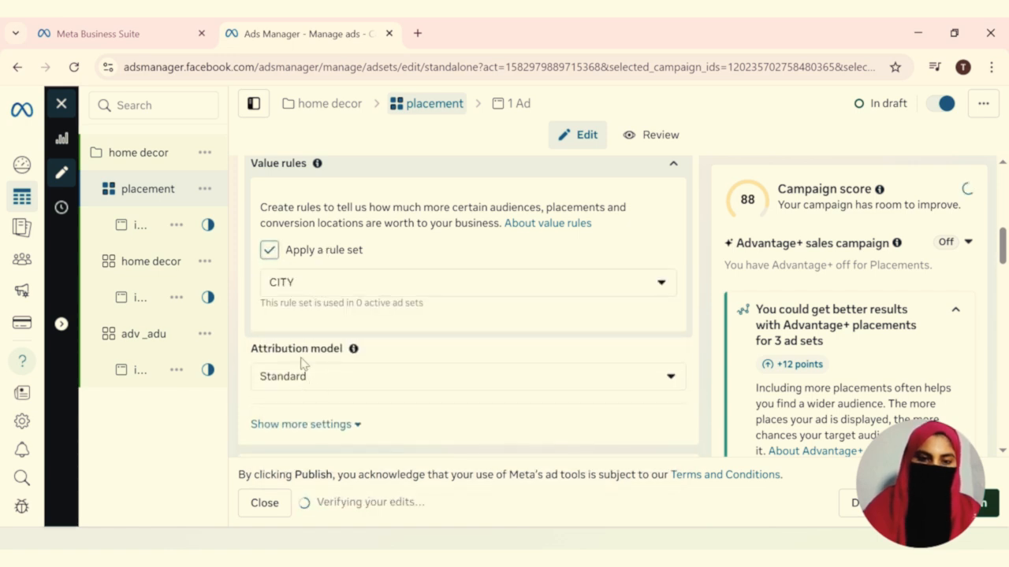
Step: Rename the ad set's CITY value rule set as "PAKISTAN" and save it
scroll(302, 365, "down", 2)
scroll(300, 363, "down", 5)
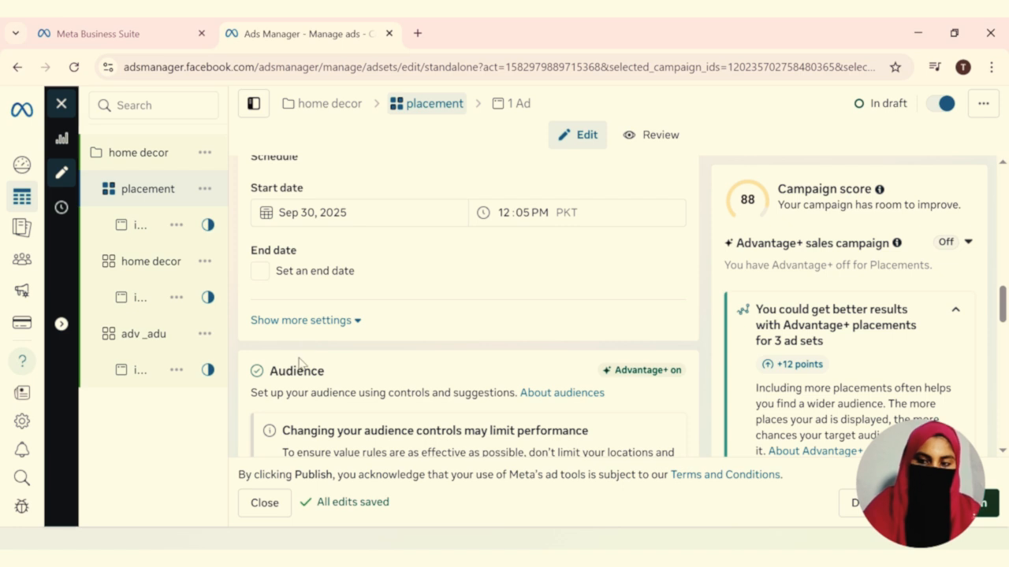
scroll(298, 363, "down", 4)
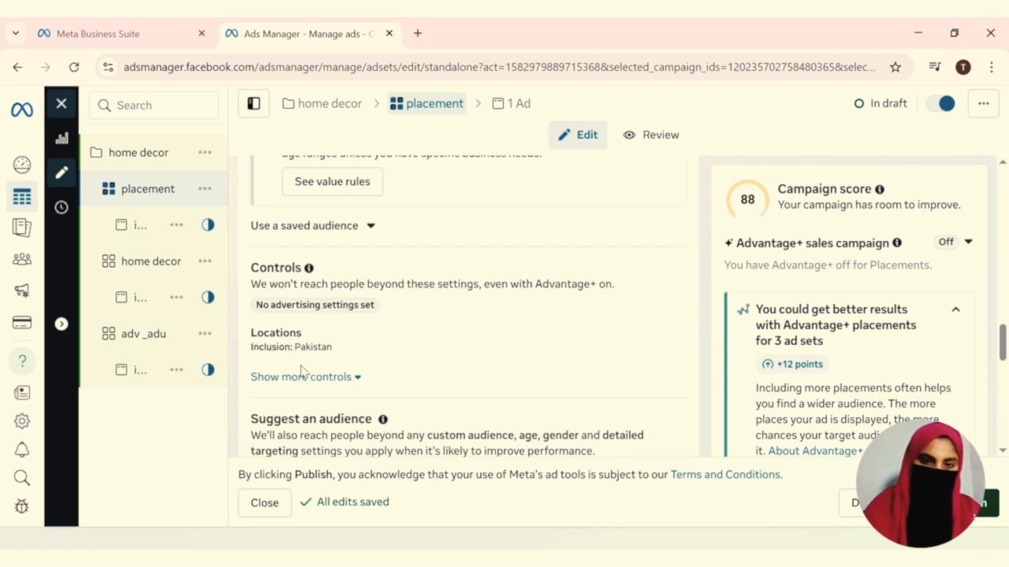
left_click(340, 180)
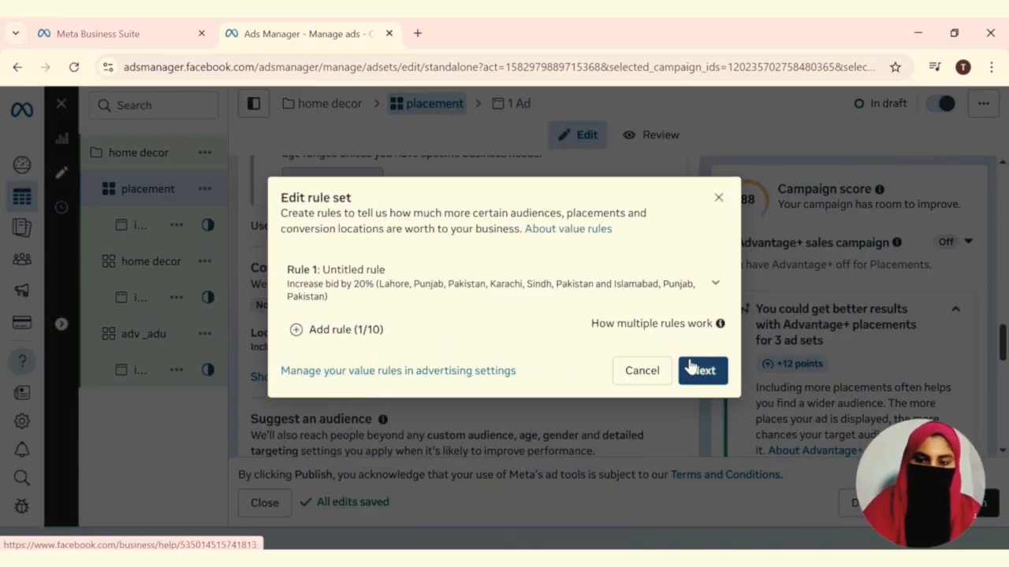
left_click(691, 367)
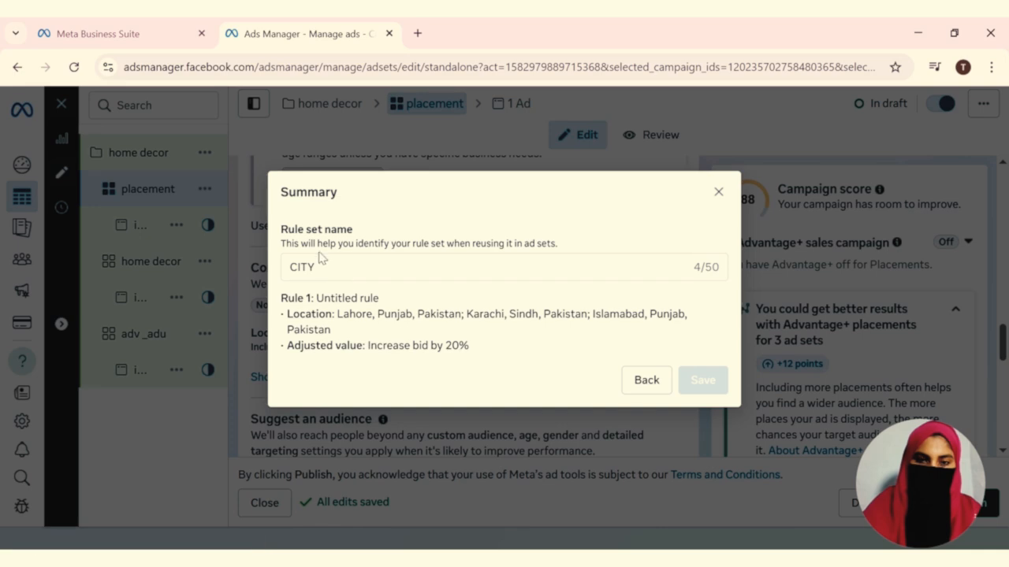
left_click_drag(330, 264, 251, 269)
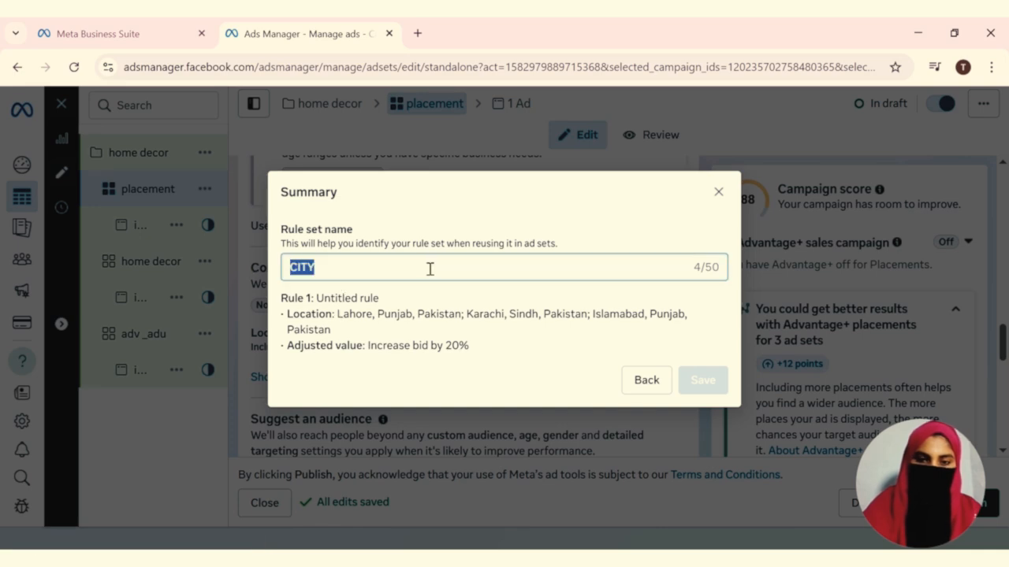
left_click(431, 269)
key("BackSpace")
key("BackSpace")
key("BackSpace")
key("BackSpace")
type("PAKISTAN")
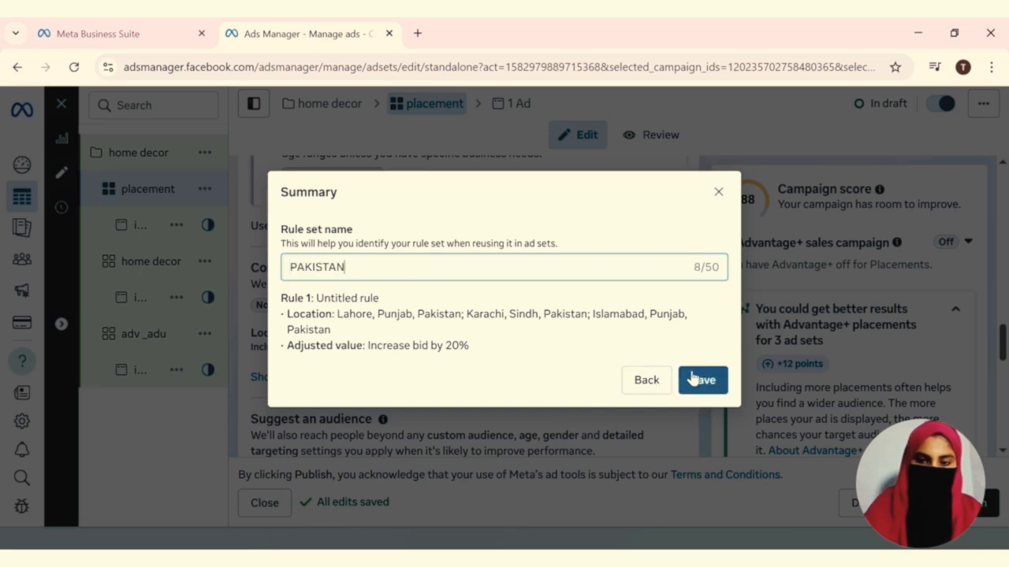
left_click(701, 380)
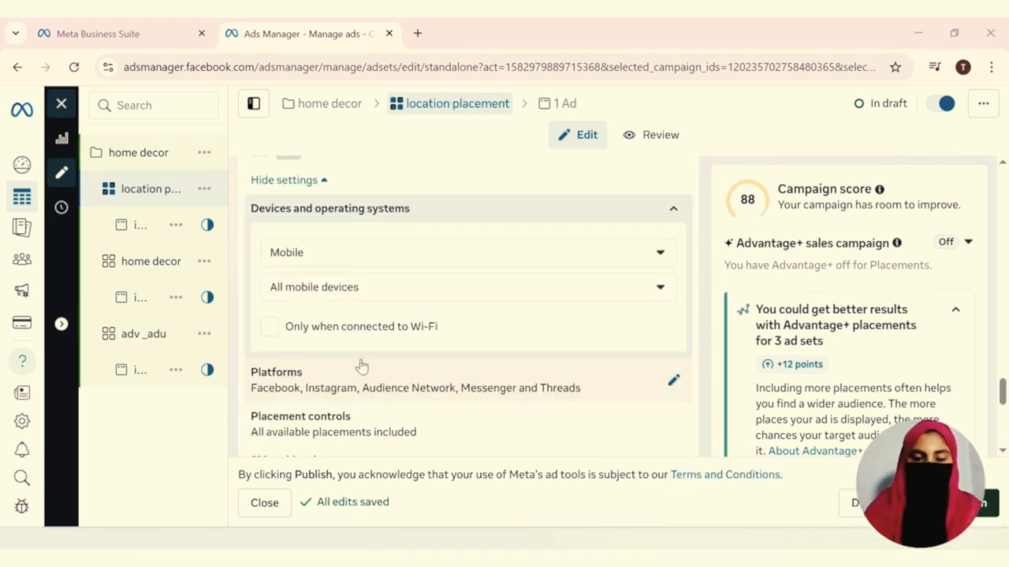
Step: Keep All mobile devices as the device option and exclude the Apps and sites placement in the location placement ad set
left_click(445, 296)
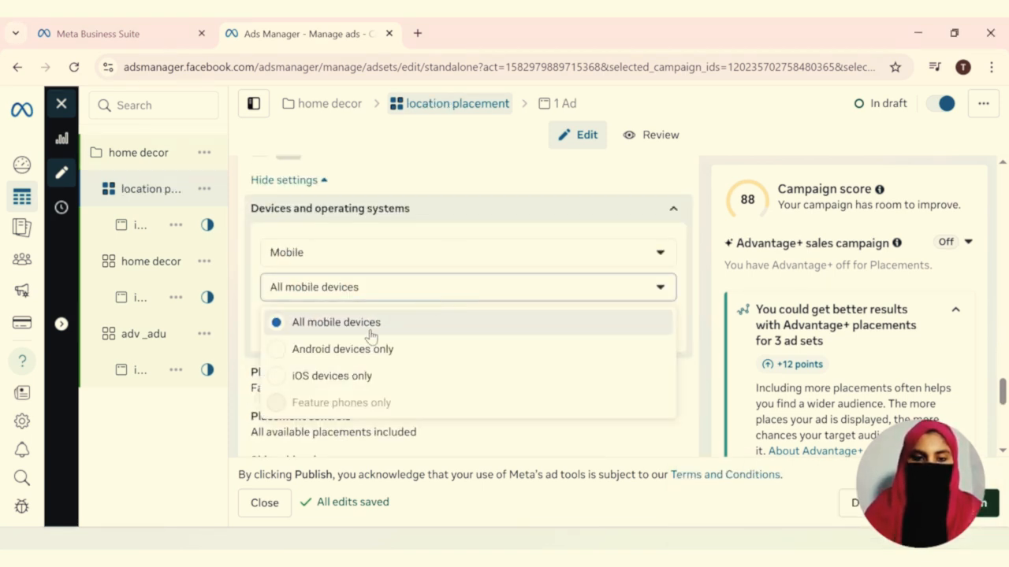
left_click(326, 328)
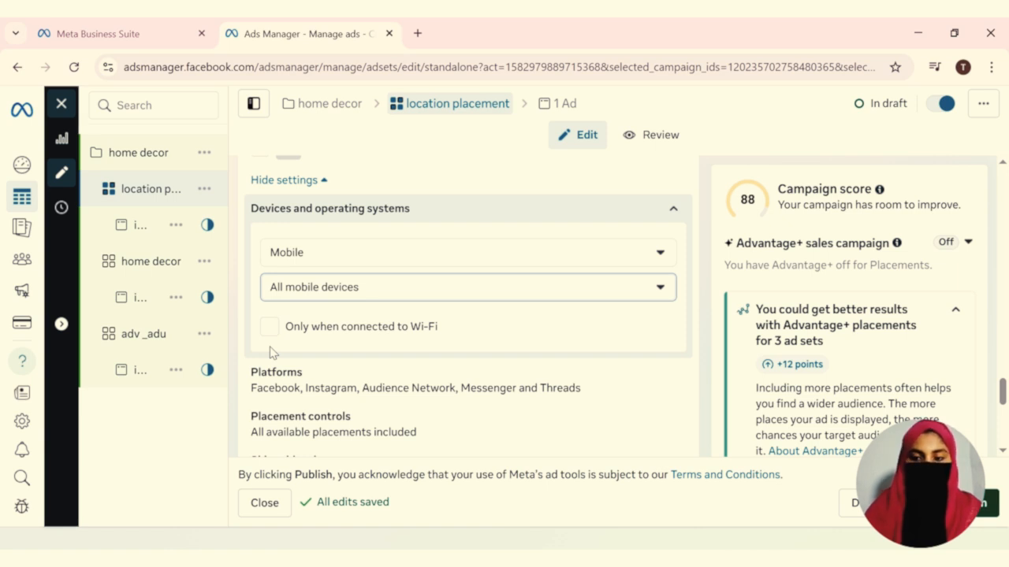
scroll(270, 352, "down", 3)
scroll(315, 299, "up", 1)
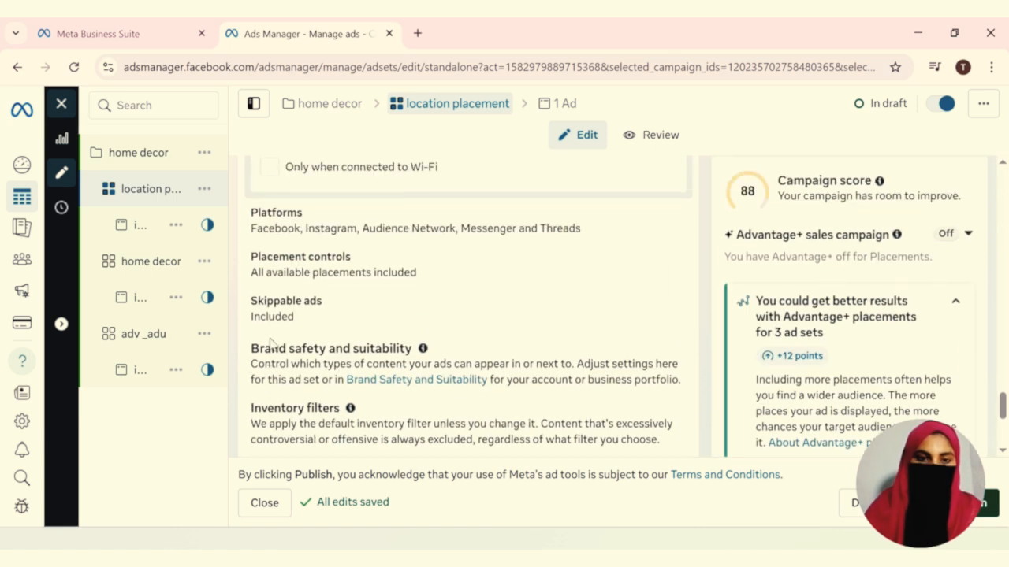
left_click(324, 272)
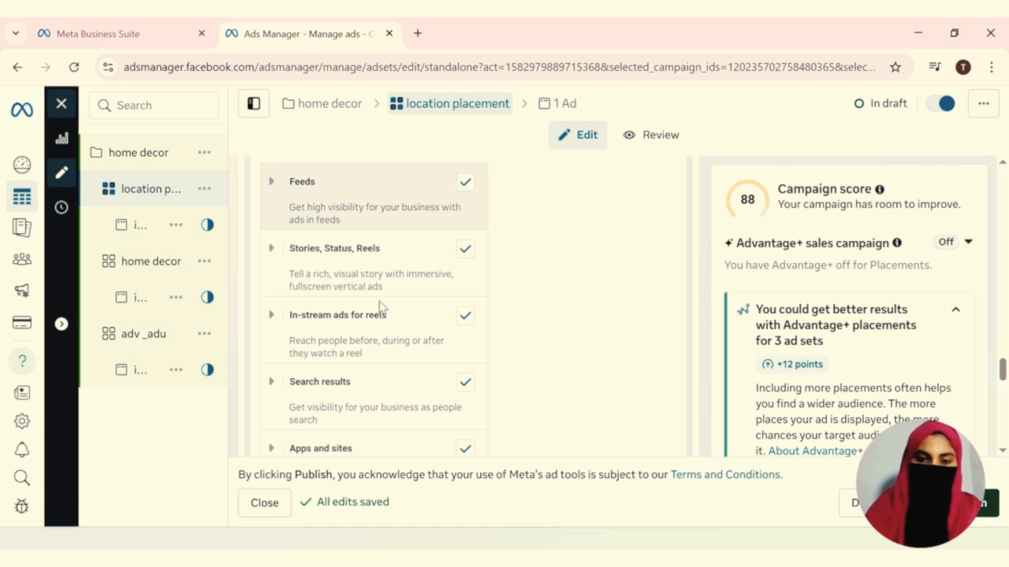
scroll(379, 339, "down", 2)
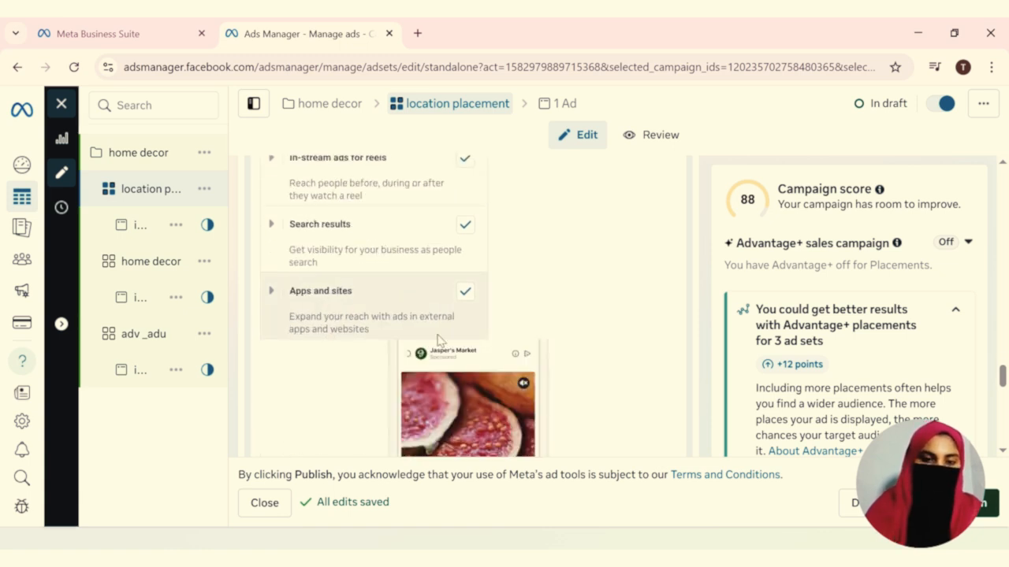
left_click(465, 294)
scroll(394, 382, "up", 1)
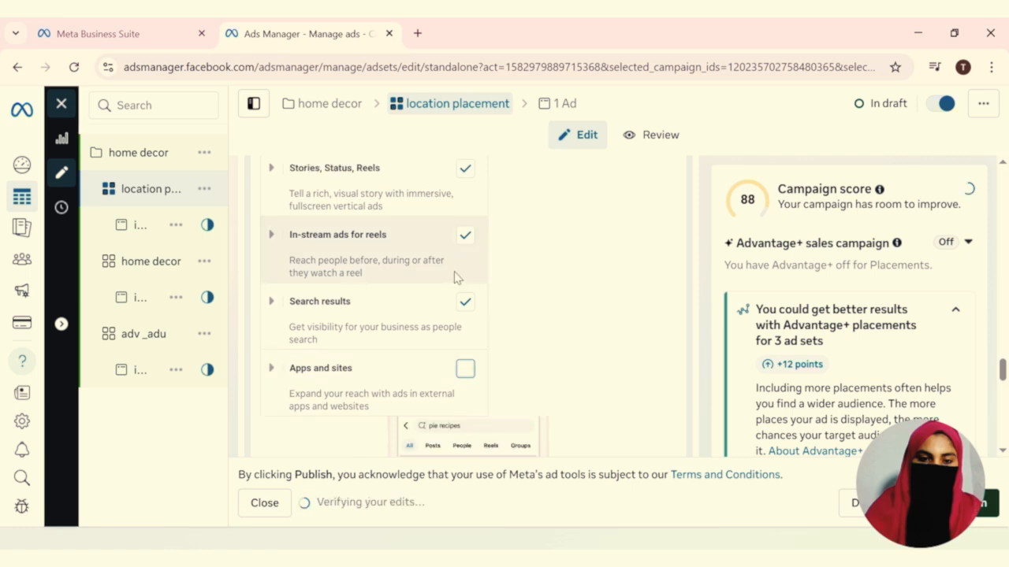
scroll(425, 331, "up", 2)
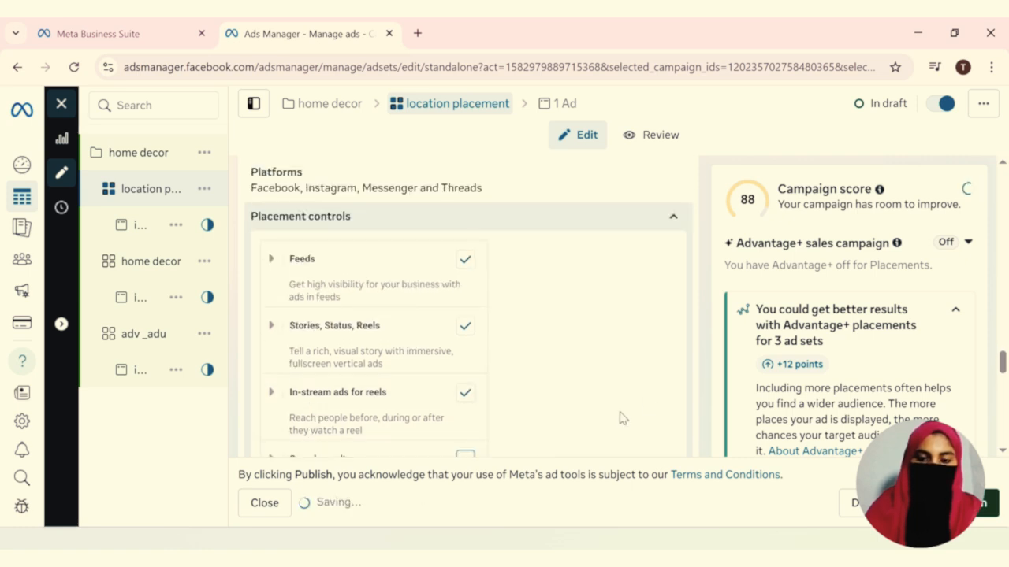
scroll(423, 380, "down", 4)
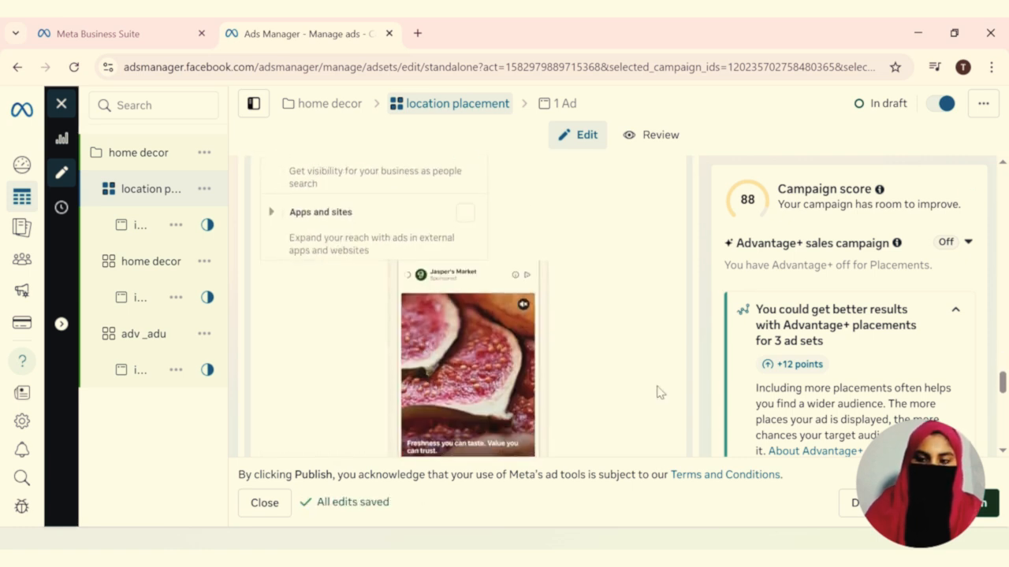
Step: Open the image ad under the location placement ad set and review its name, partnership and identity settings
left_click(154, 190)
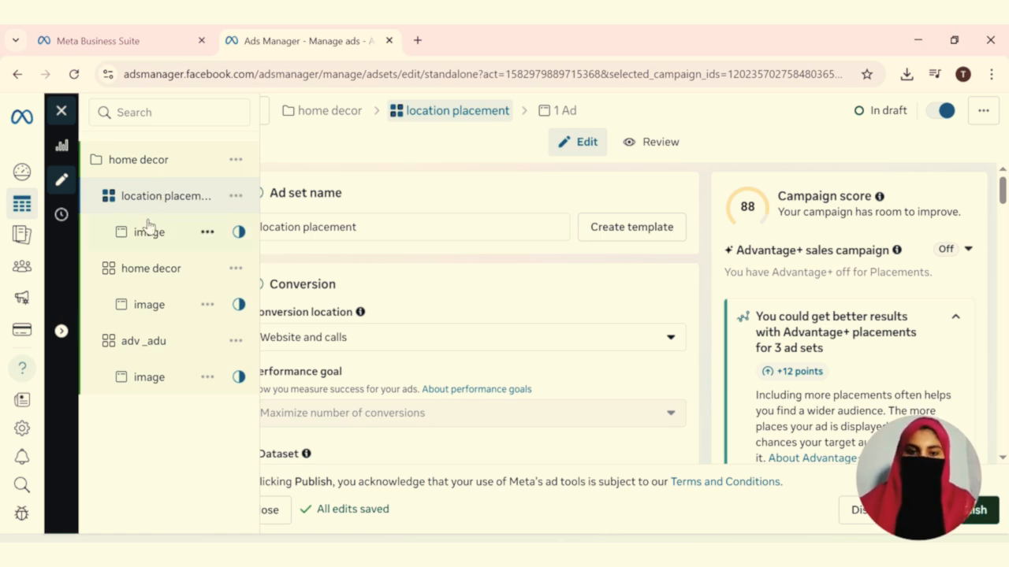
left_click(149, 229)
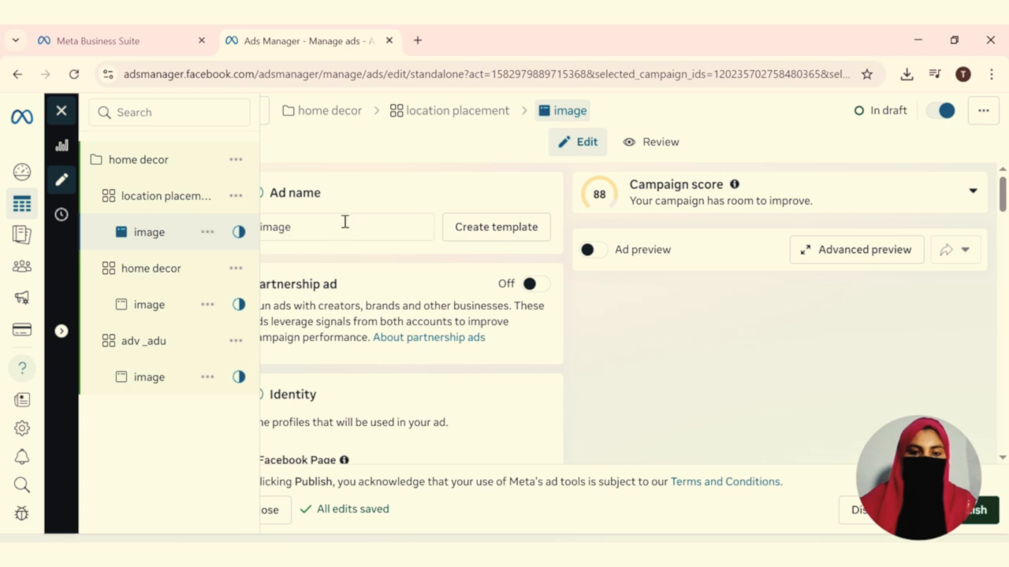
left_click(344, 221)
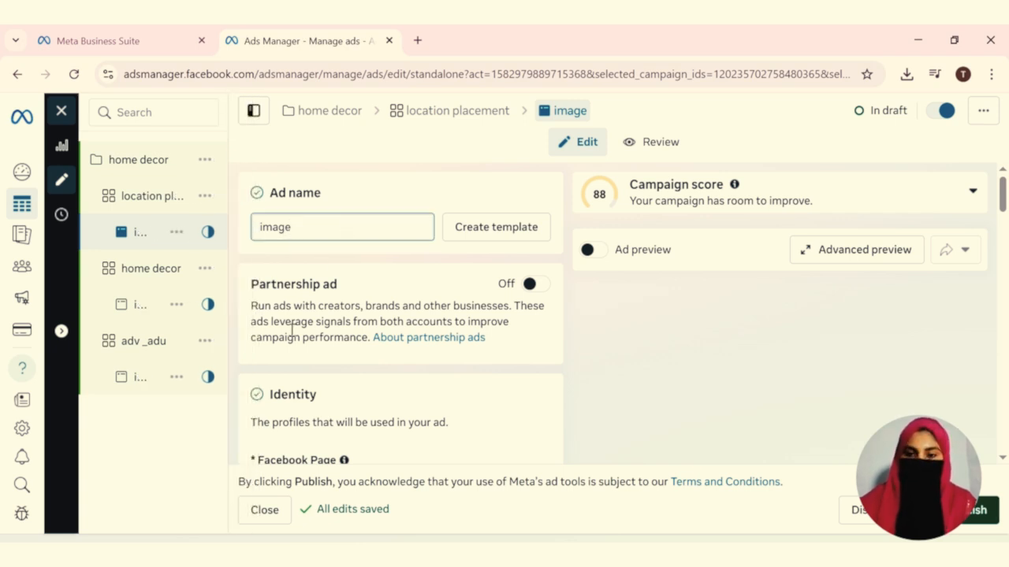
scroll(292, 331, "down", 2)
scroll(290, 335, "down", 1)
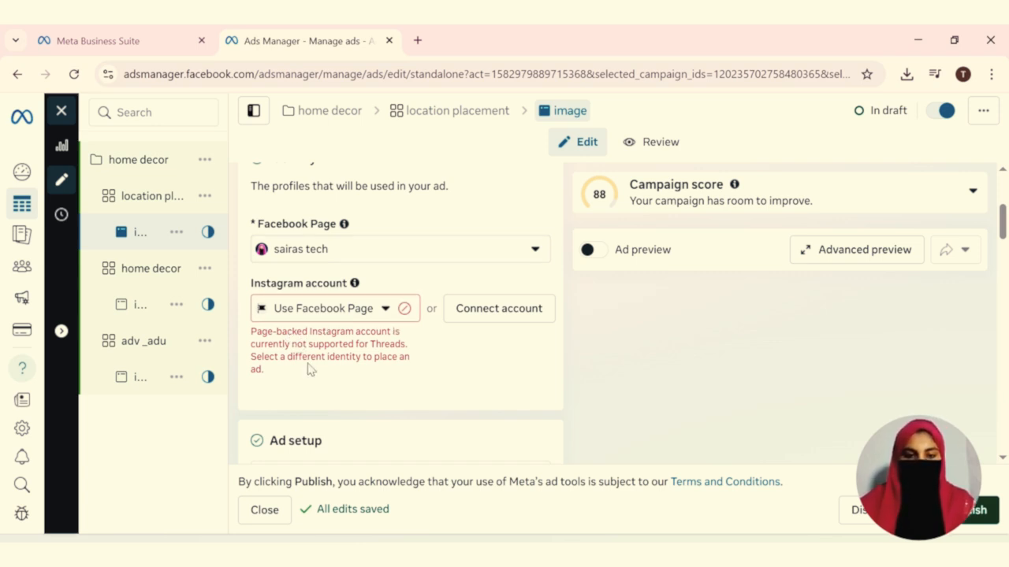
scroll(309, 353, "down", 1)
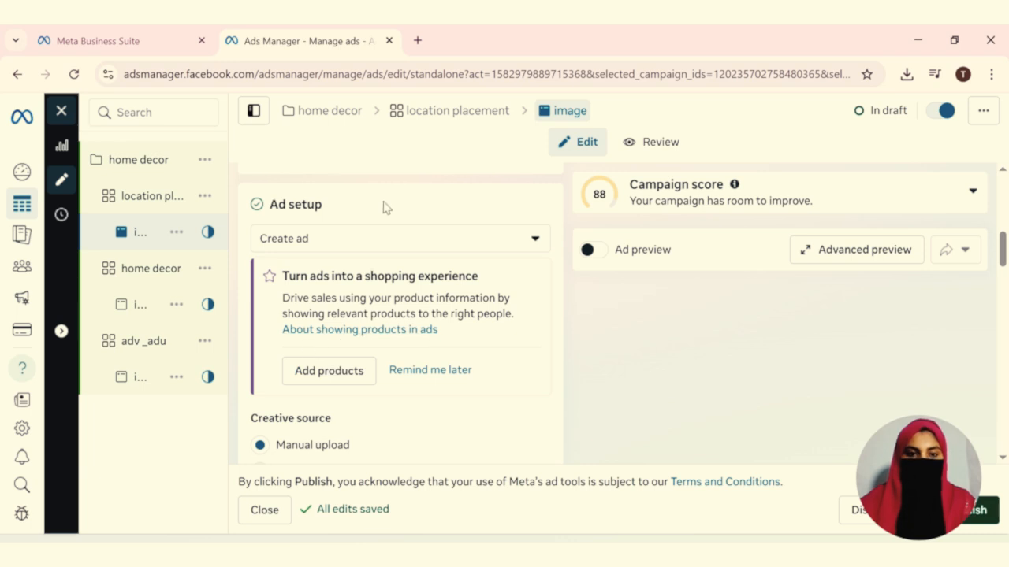
Step: Examine the ad setup options of the image ad, keeping Create ad selected
left_click(382, 233)
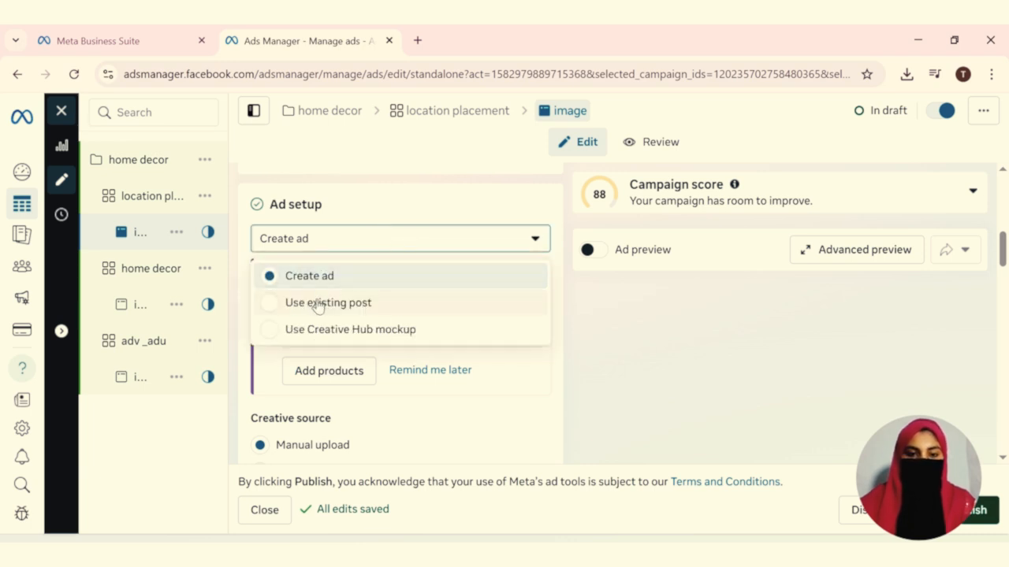
left_click(271, 275)
scroll(263, 295, "down", 2)
scroll(314, 264, "up", 2)
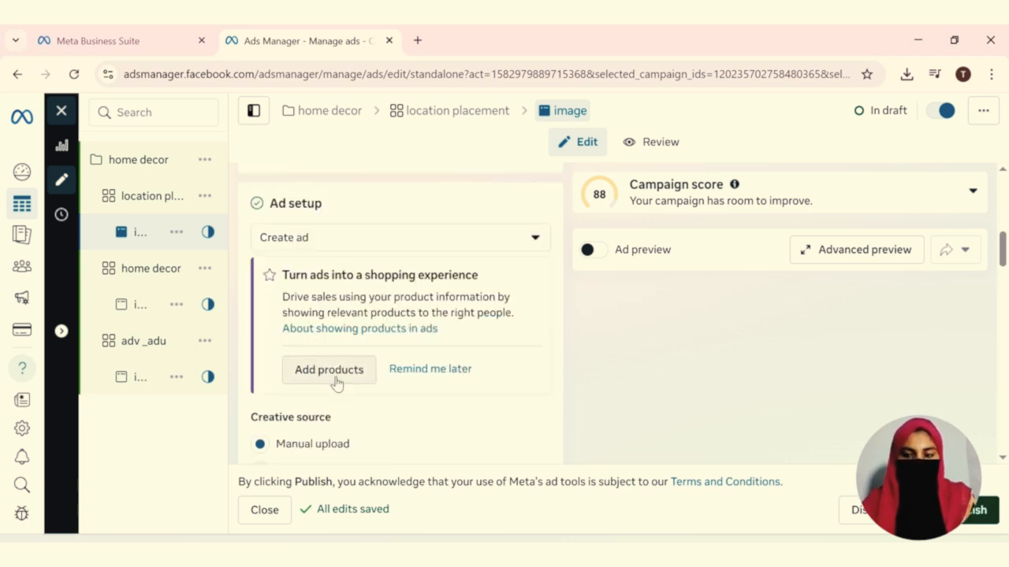
Step: Review the image ad's creative source, format, multi-advertiser, destination, call and ad creative settings
scroll(335, 382, "down", 2)
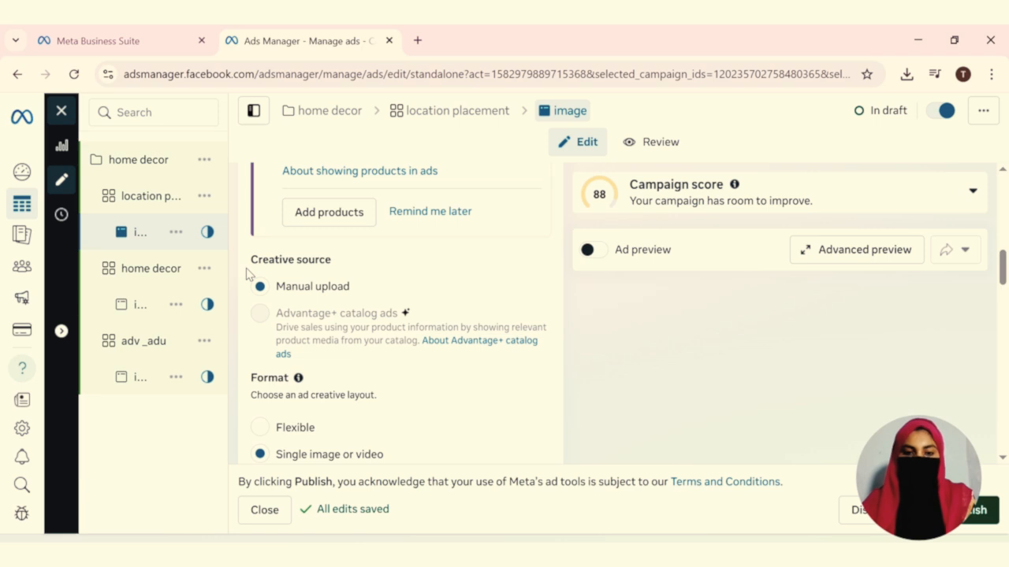
scroll(246, 403, "down", 2)
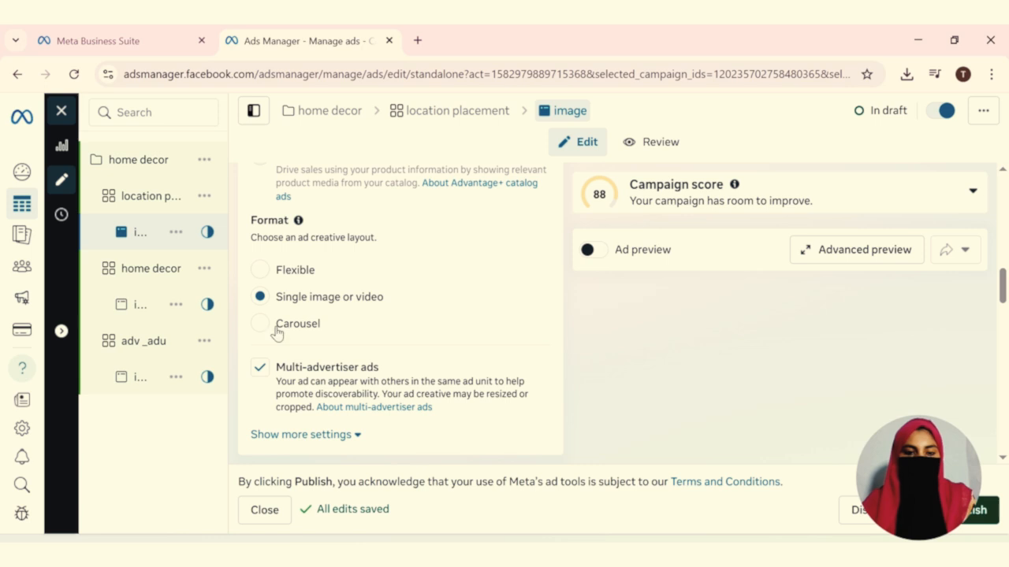
scroll(249, 382, "down", 2)
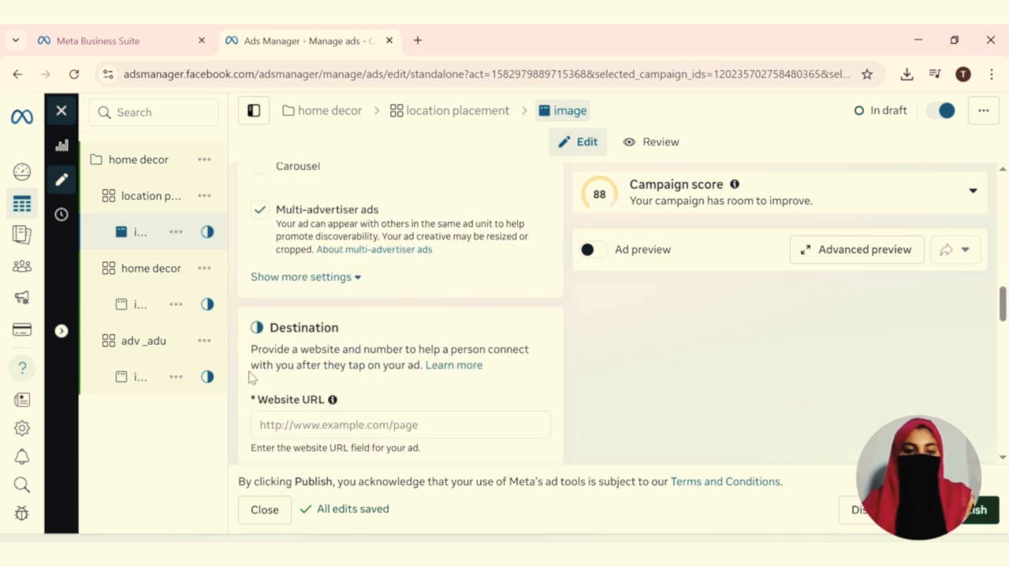
scroll(252, 365, "down", 1)
left_click(315, 340)
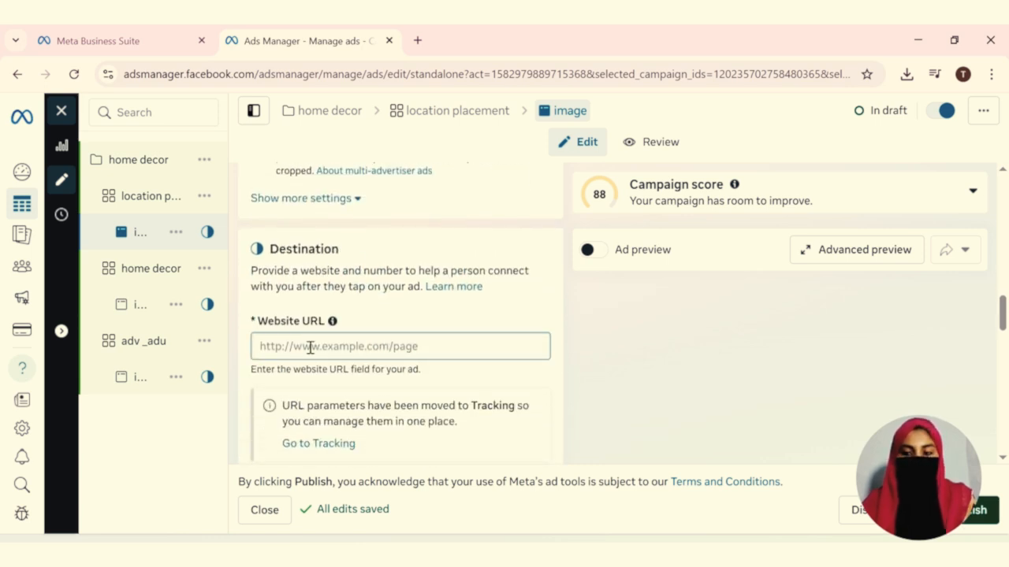
scroll(308, 340, "down", 3)
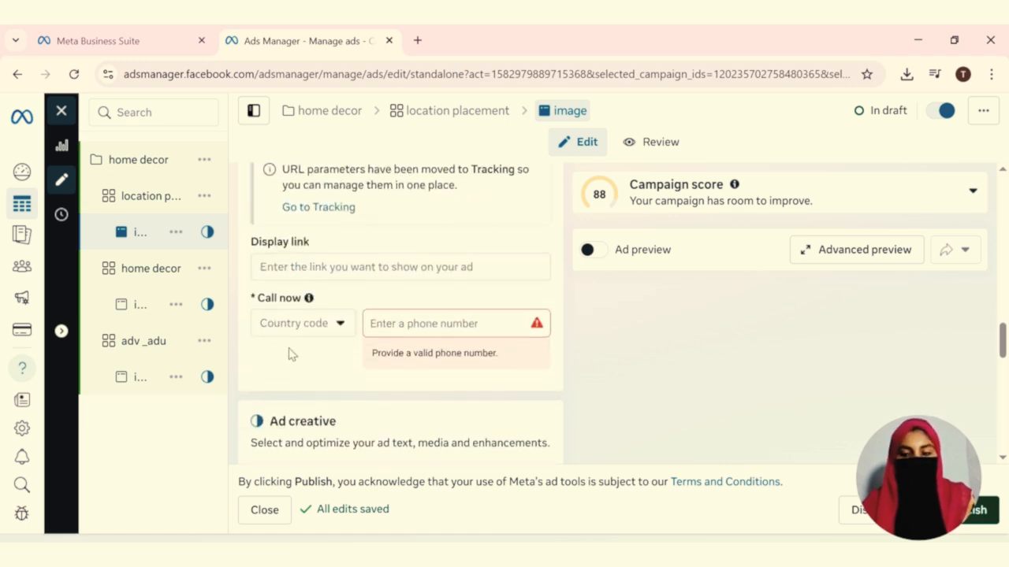
scroll(289, 354, "down", 3)
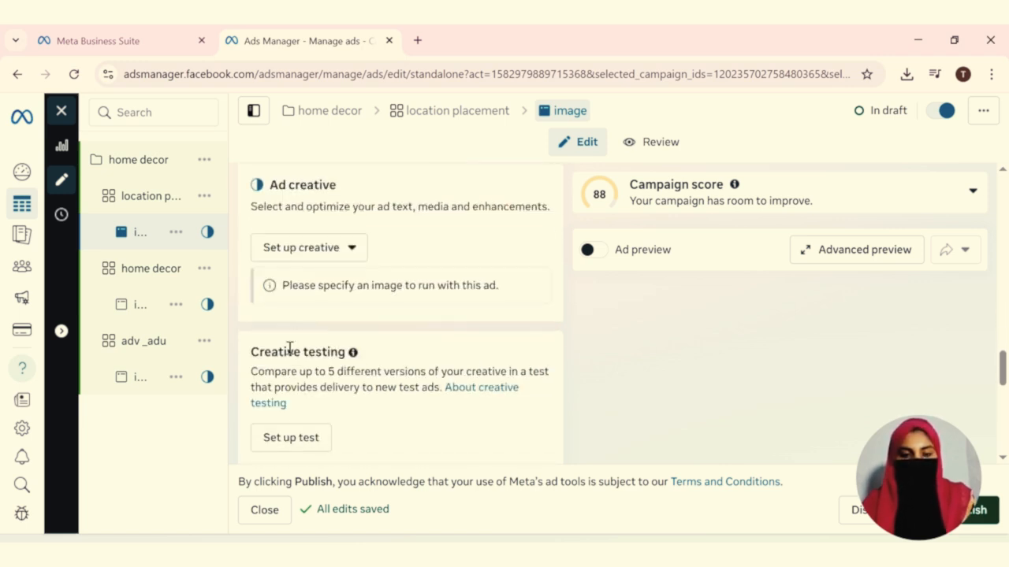
Step: Set up the creative as an image ad and upload the exclusive_de... home decor picture from the Downloads folder
left_click(331, 256)
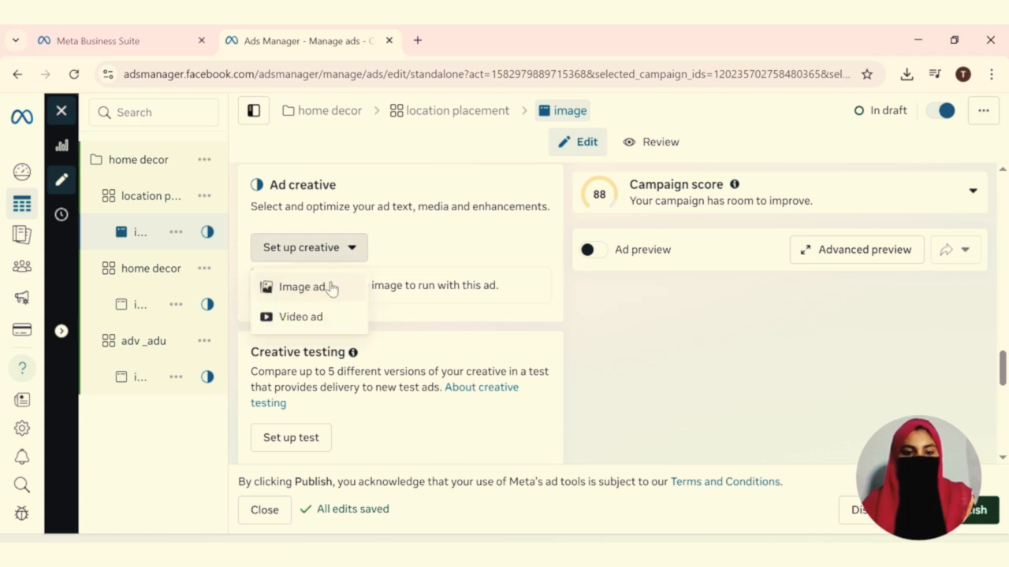
left_click(331, 288)
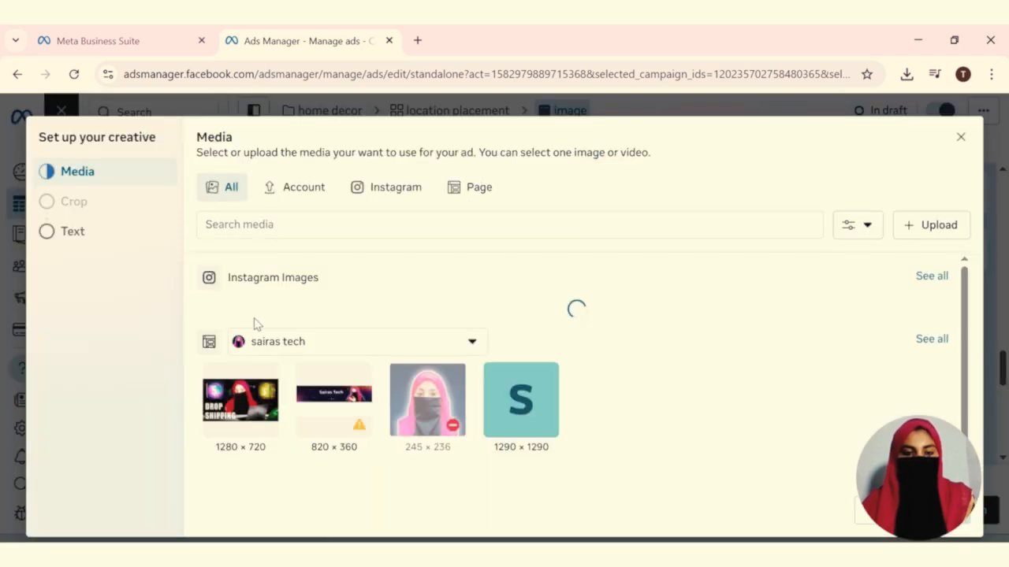
left_click(311, 196)
left_click(219, 197)
left_click(934, 230)
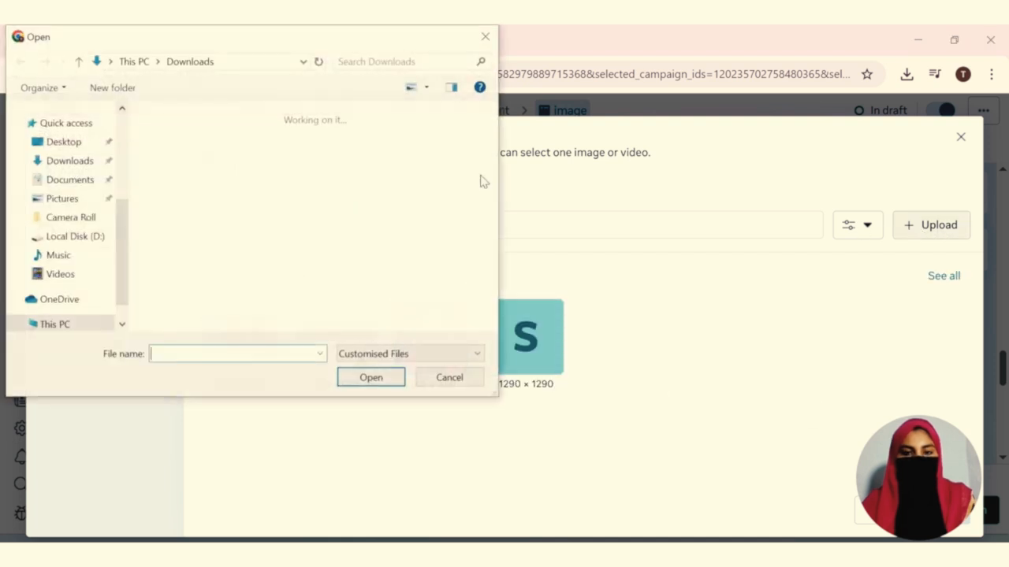
double_click(182, 165)
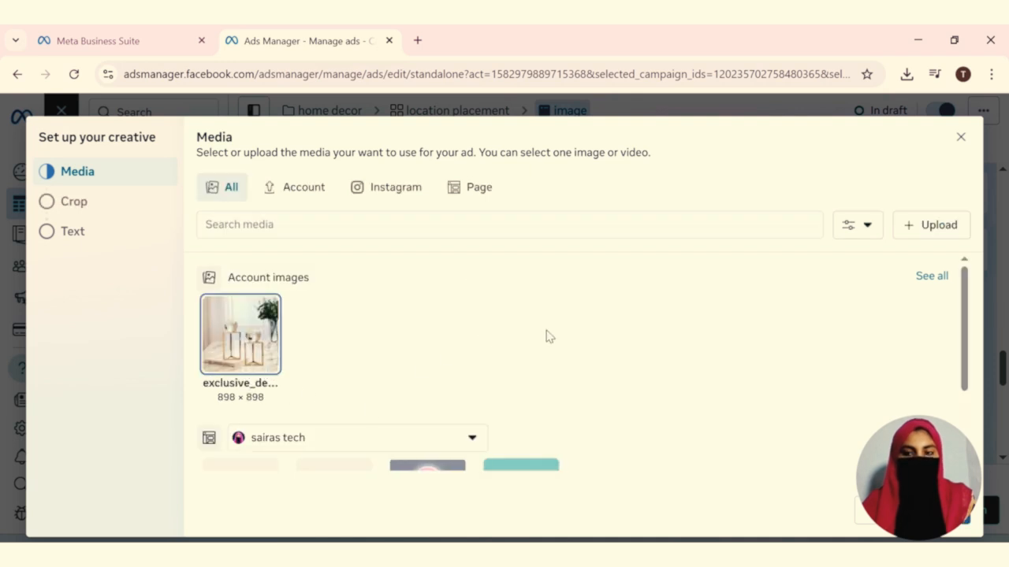
Step: Review the placement crops, keep Original for square and 9:16 for vertical, and finish the creative with the text fields empty
left_click(52, 203)
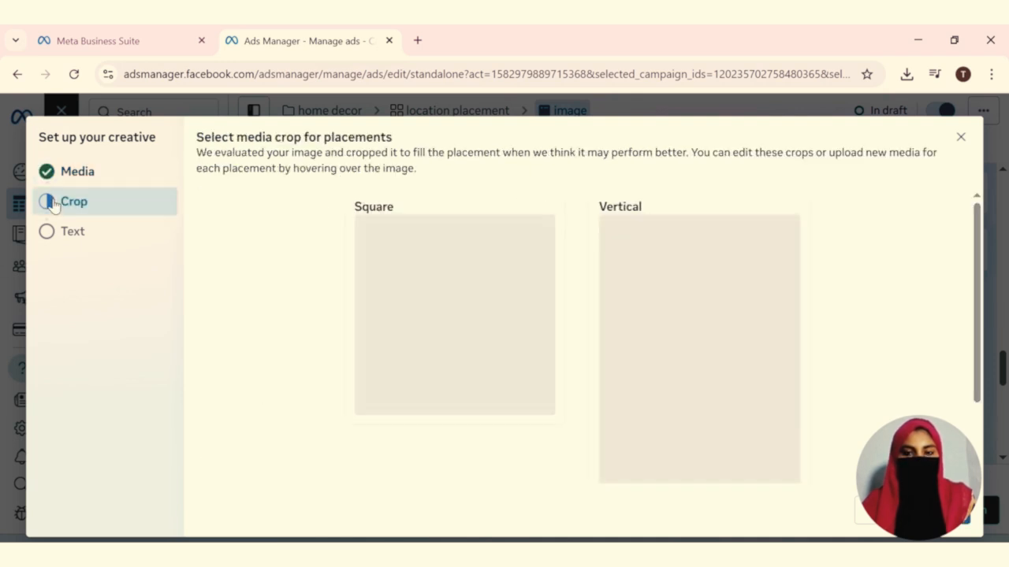
scroll(375, 364, "down", 2)
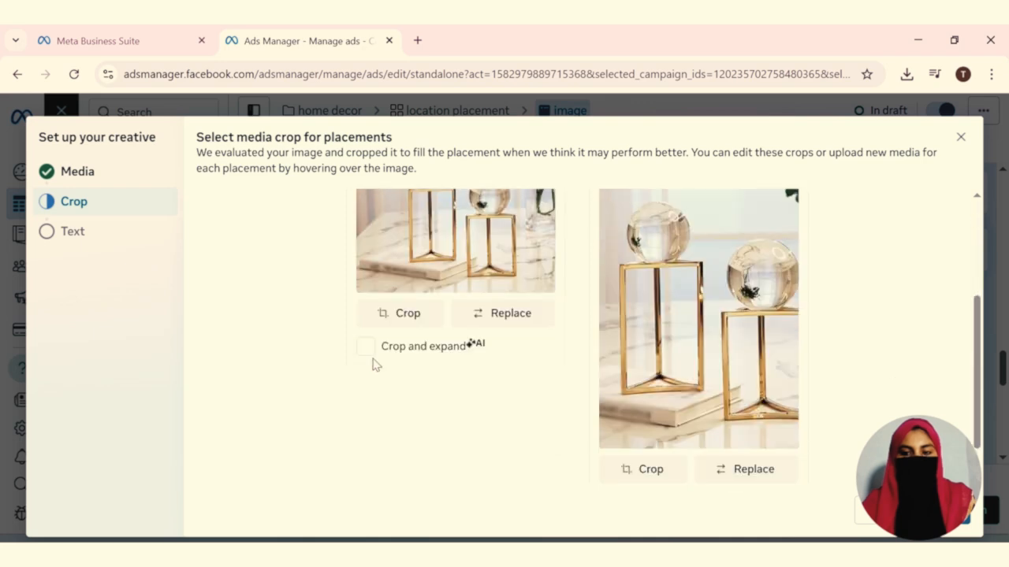
scroll(375, 364, "down", 1)
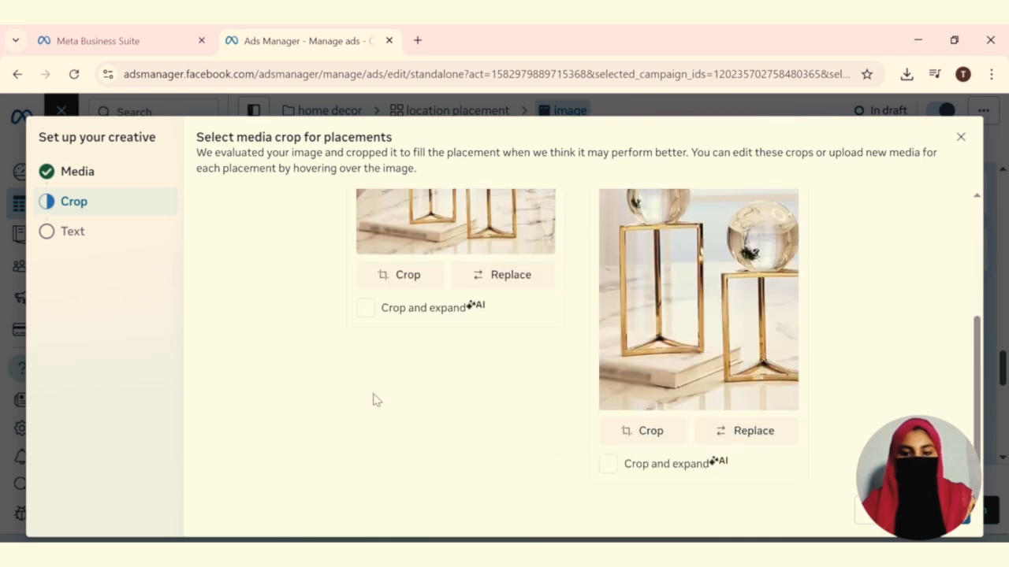
scroll(373, 365, "up", 3)
scroll(416, 351, "up", 1)
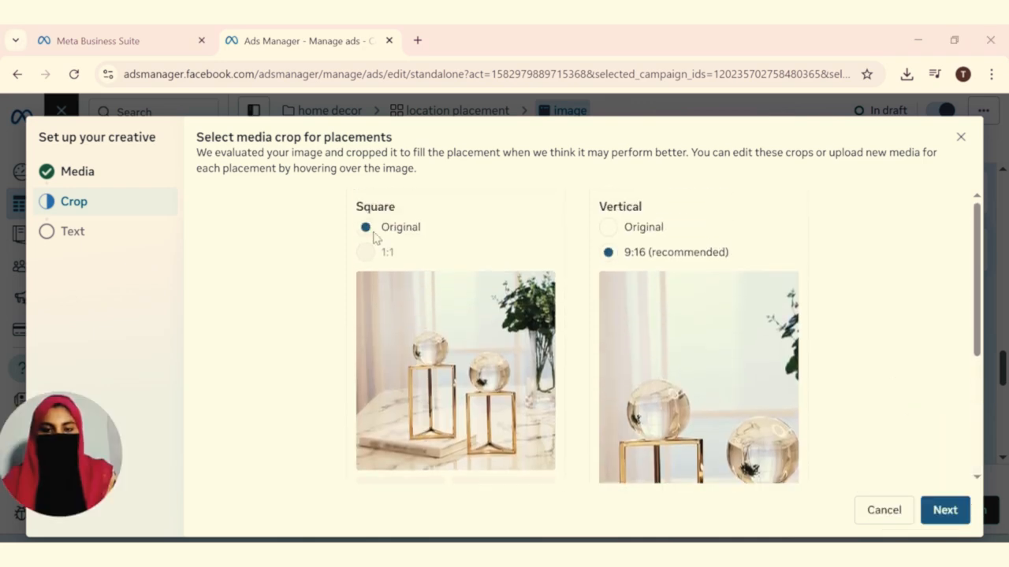
scroll(461, 398, "down", 1)
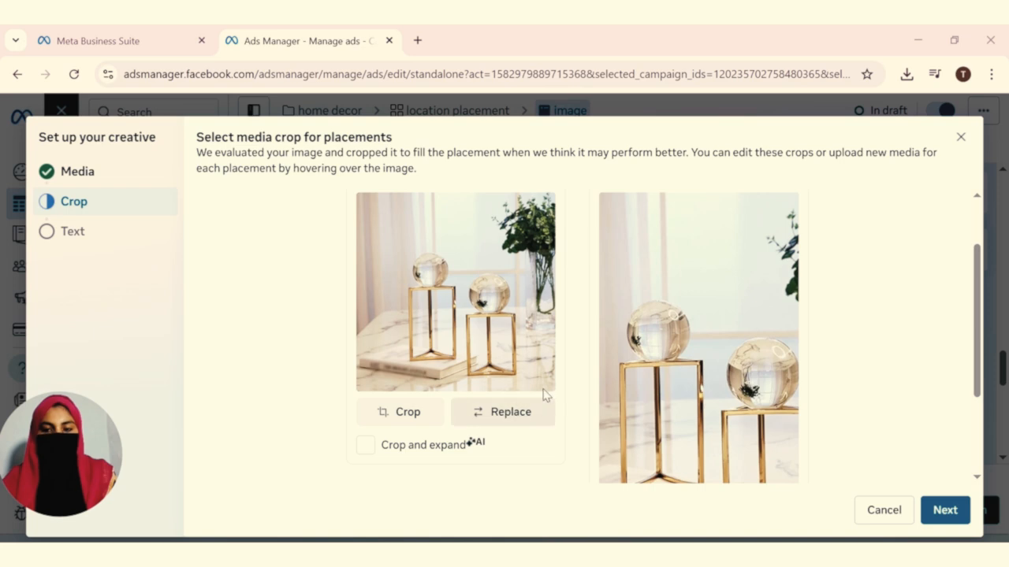
scroll(590, 326, "down", 2)
scroll(626, 387, "up", 3)
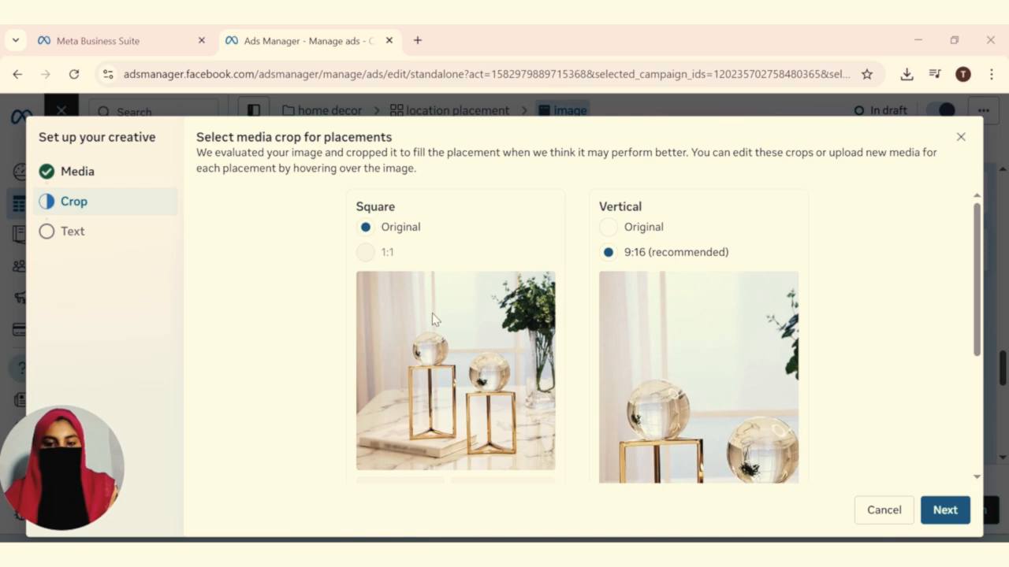
scroll(433, 315, "down", 3)
left_click(932, 512)
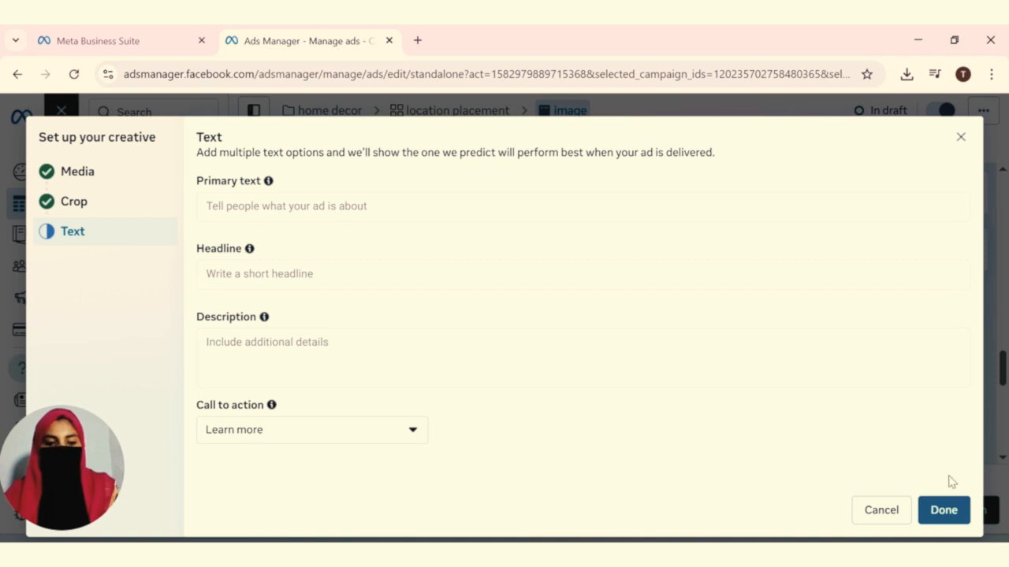
left_click(950, 512)
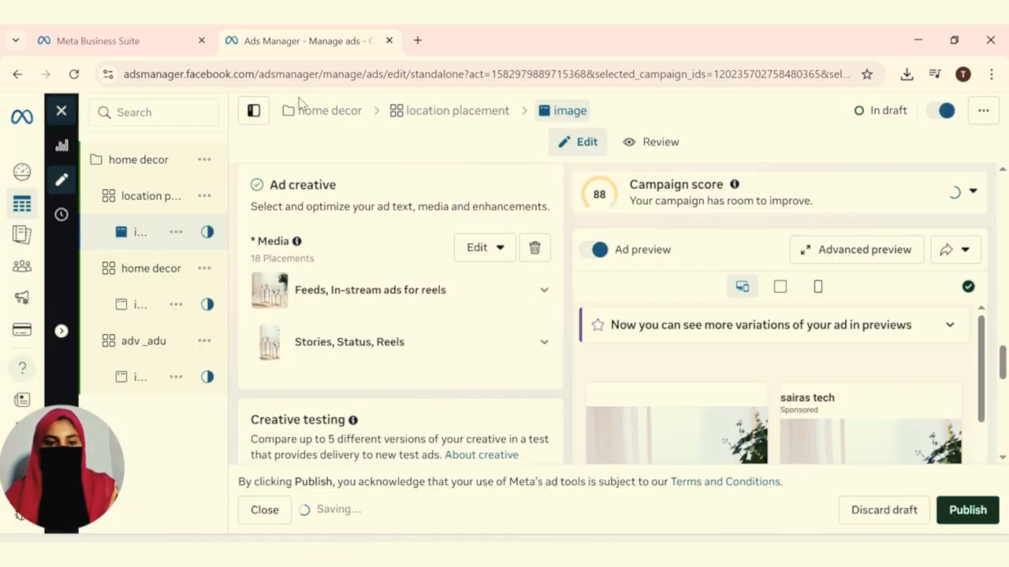
Step: Review the image ad's music, primary text, headline, description and call to action settings
scroll(327, 293, "down", 2)
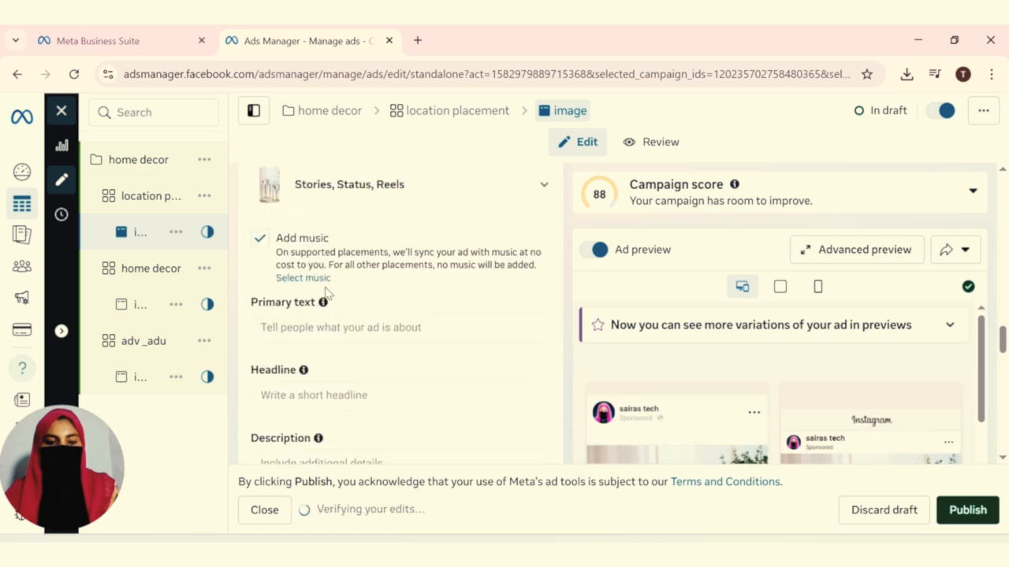
scroll(327, 293, "down", 2)
scroll(276, 360, "down", 2)
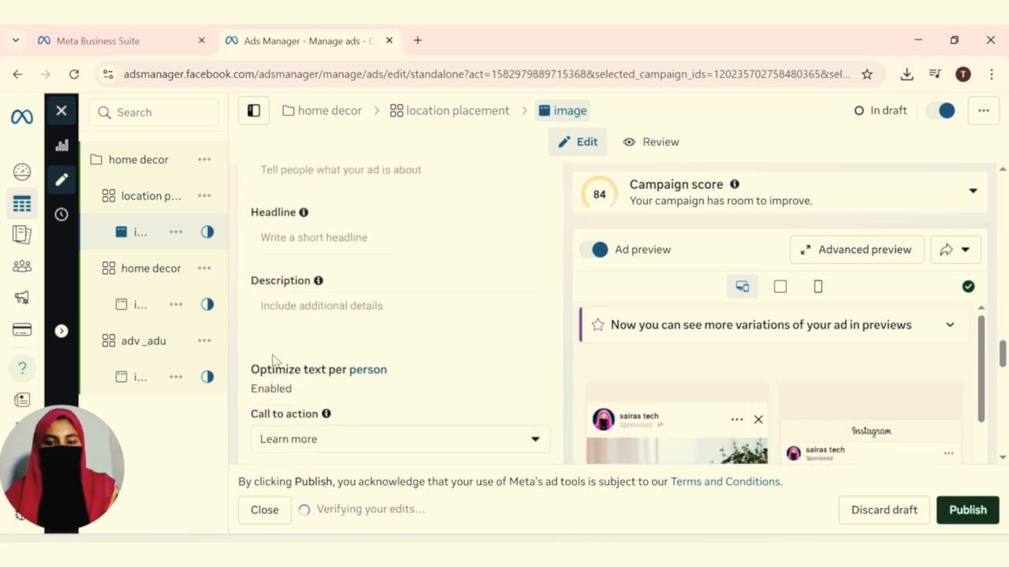
scroll(275, 360, "down", 3)
scroll(272, 353, "up", 3)
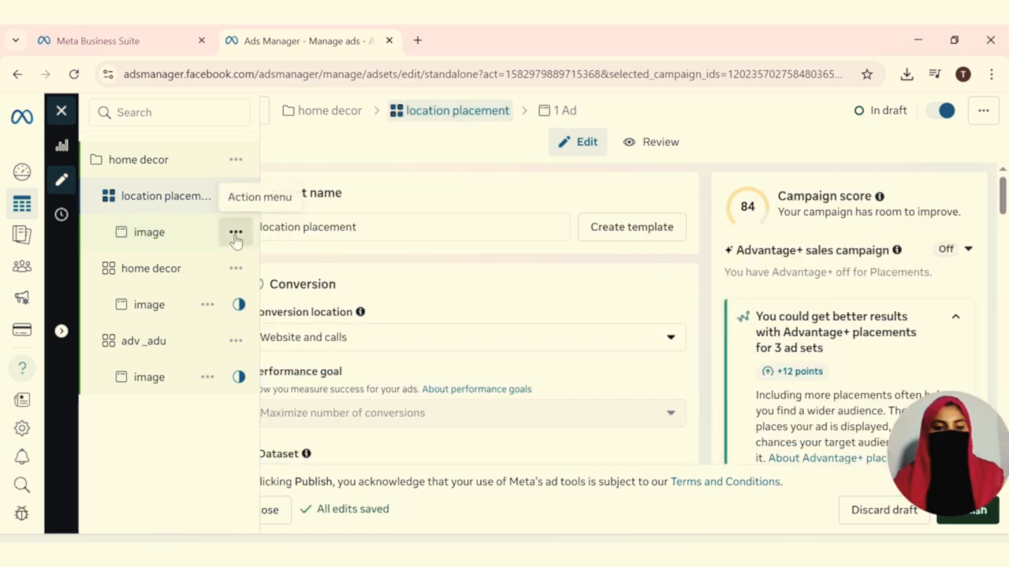
Step: Duplicate the image ad under the location placement ad set within the original campaign, making three copies
left_click(235, 234)
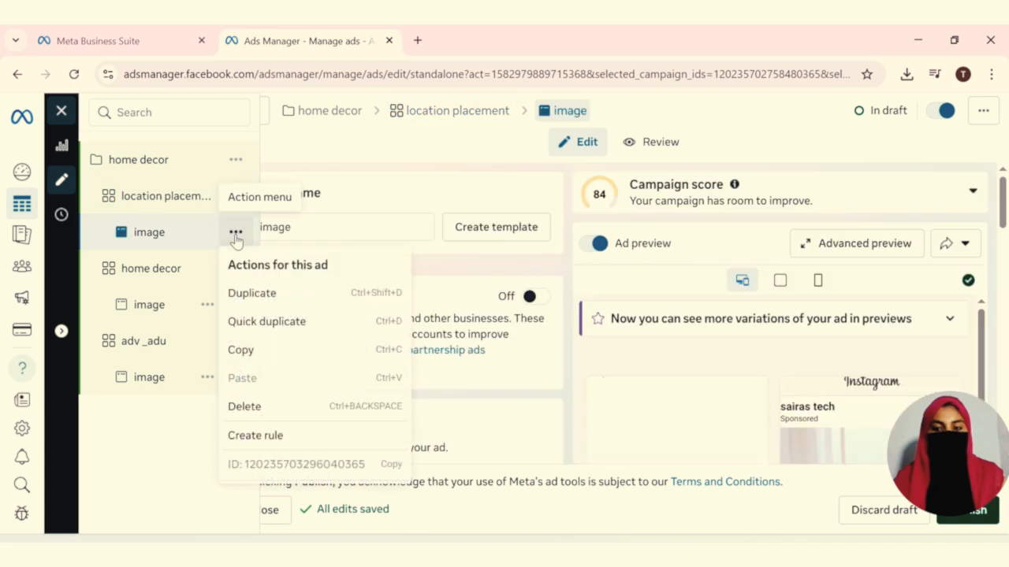
left_click(253, 293)
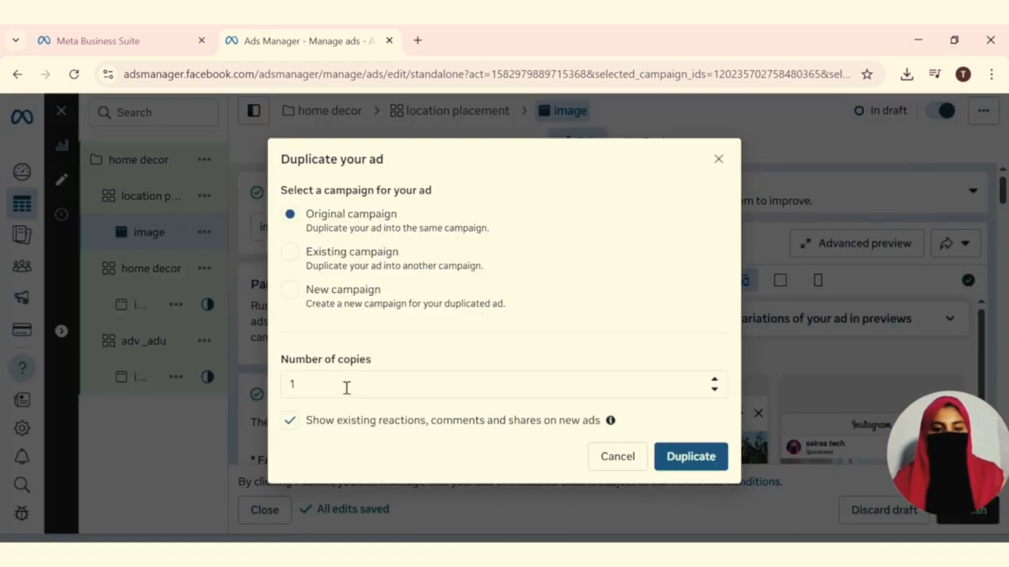
left_click_drag(347, 388, 189, 379)
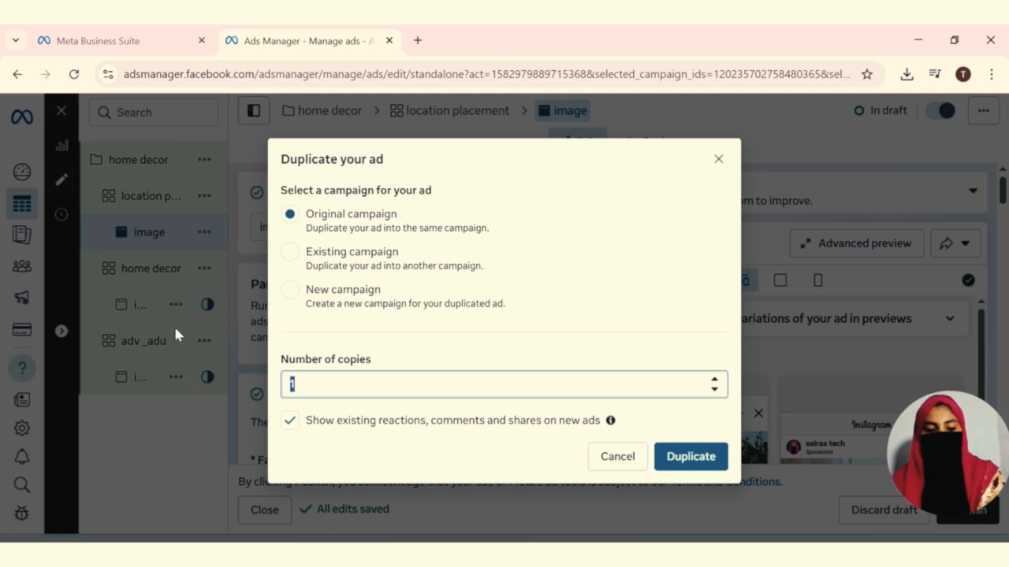
type("5")
left_click(674, 456)
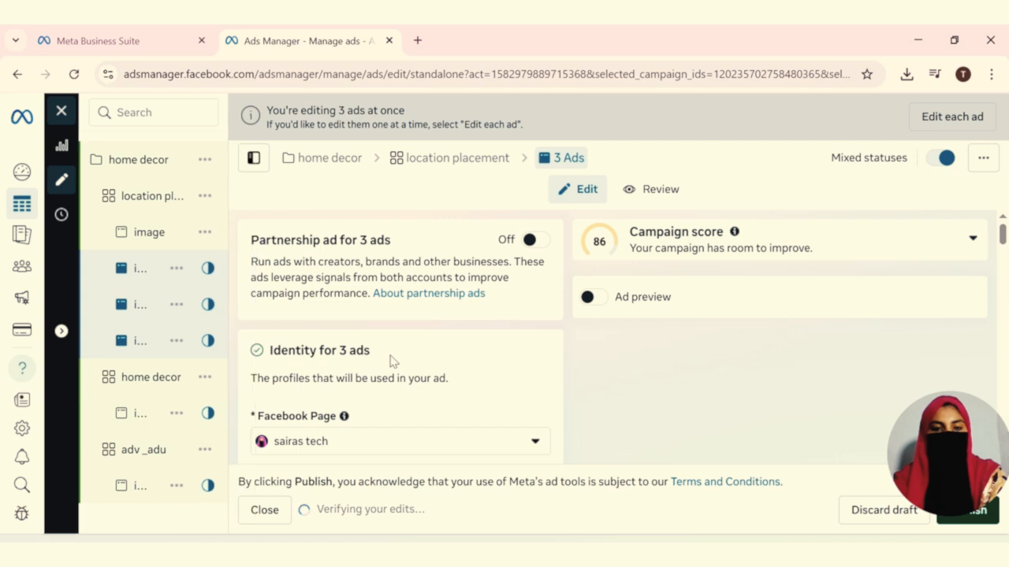
Step: Name the second ad copy under location placement "video ad", and replace that name with "slid show"
left_click(142, 280)
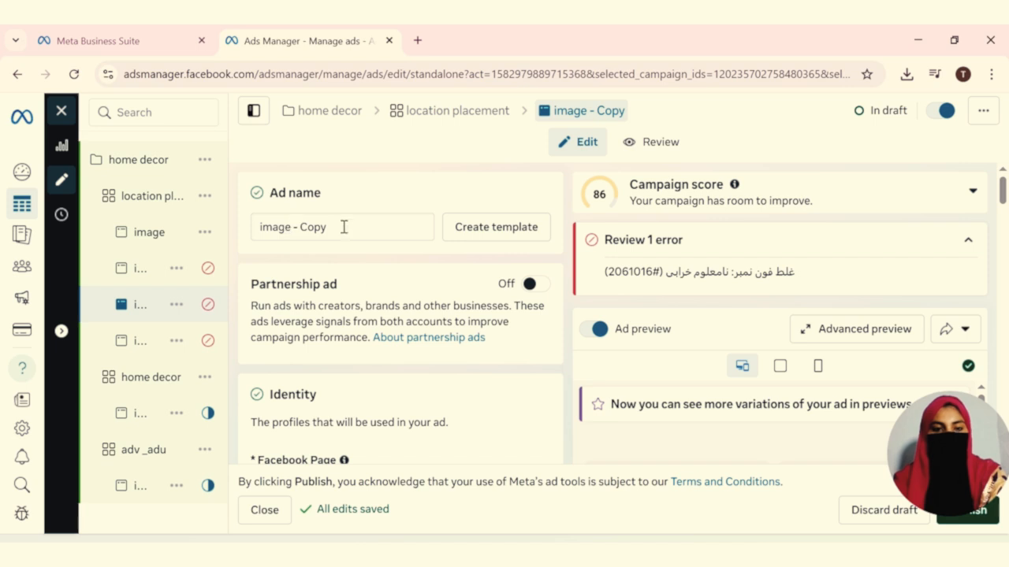
left_click_drag(344, 227, 167, 234)
type("vi")
left_click_drag(302, 227, 252, 230)
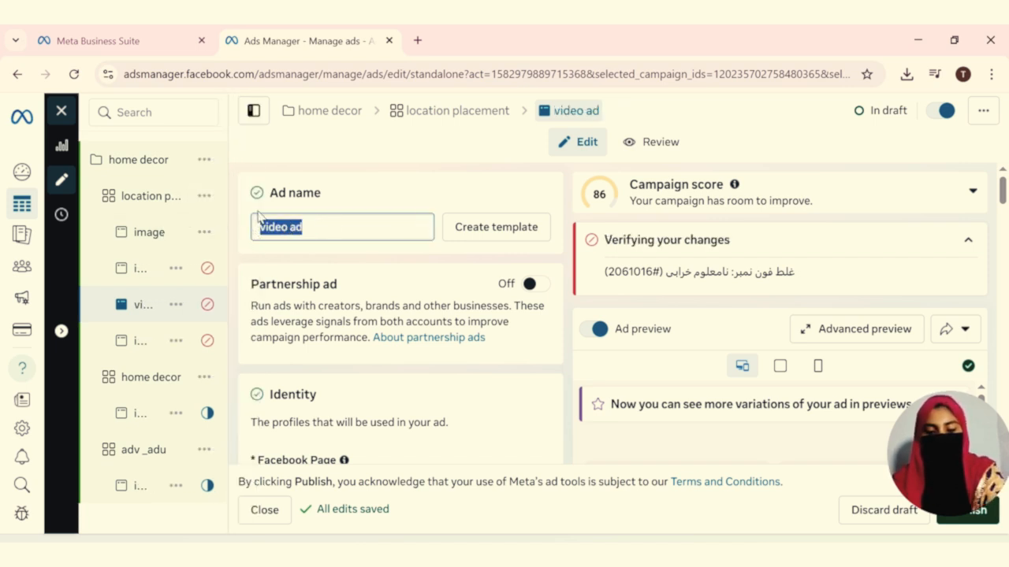
Step: Rename the third ad copy under location placement as "flexiable" and open the home decor campaign
left_click(139, 341)
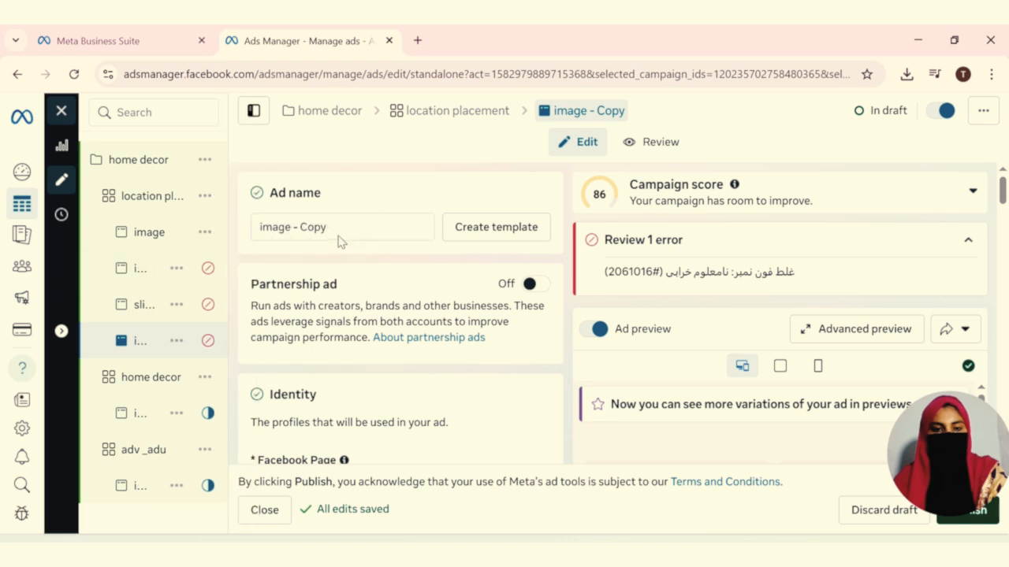
left_click_drag(338, 236, 263, 228)
type("f")
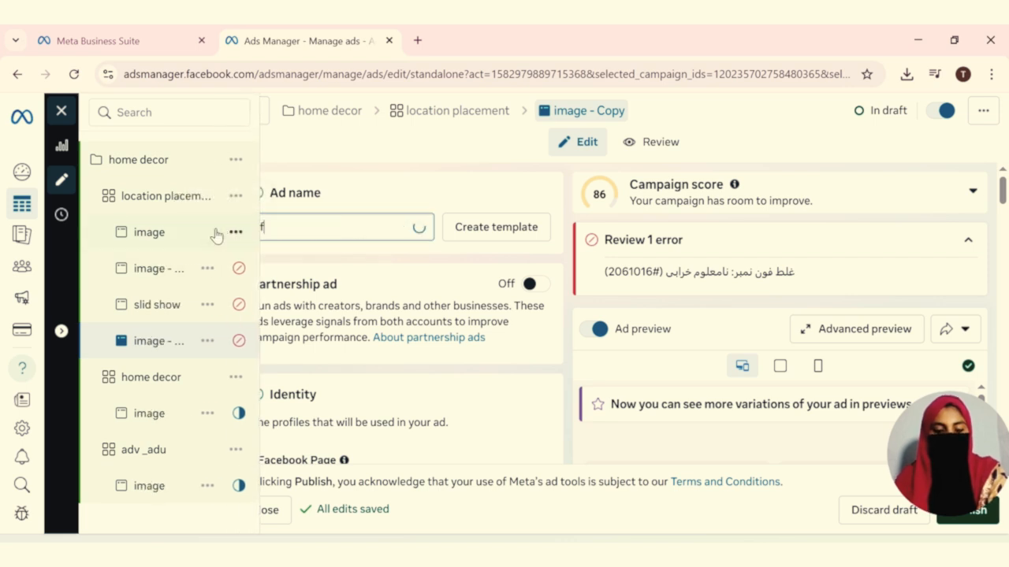
type("lexiable")
left_click(164, 155)
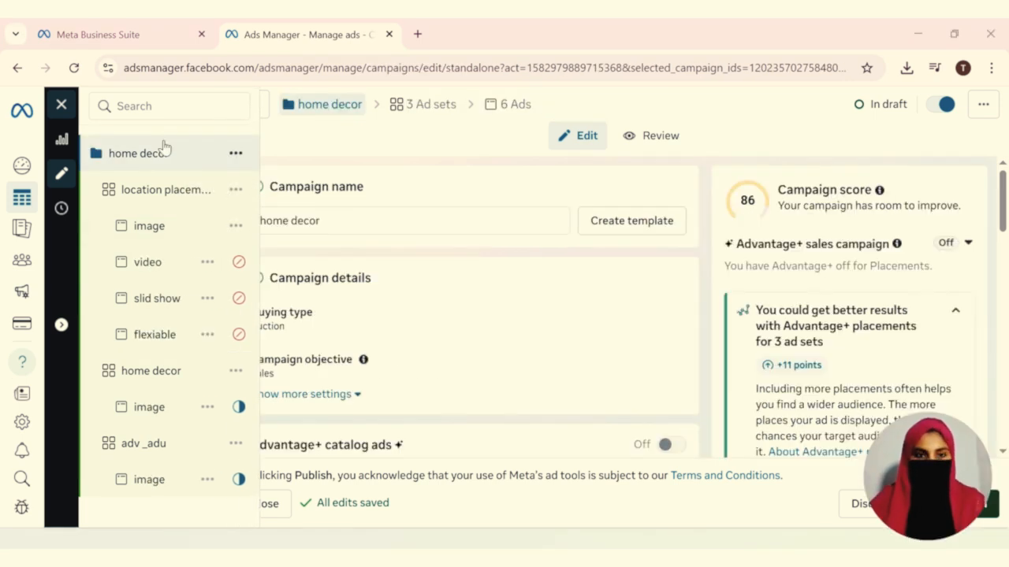